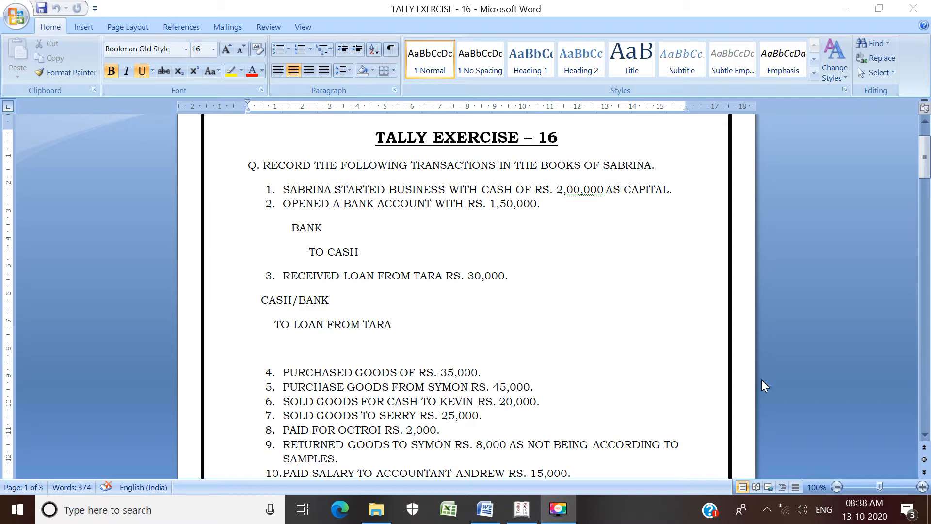
Look through the exercise's list of 30 transactions and return to the TALLY EXERCISE – 16 title
left_click(607, 328)
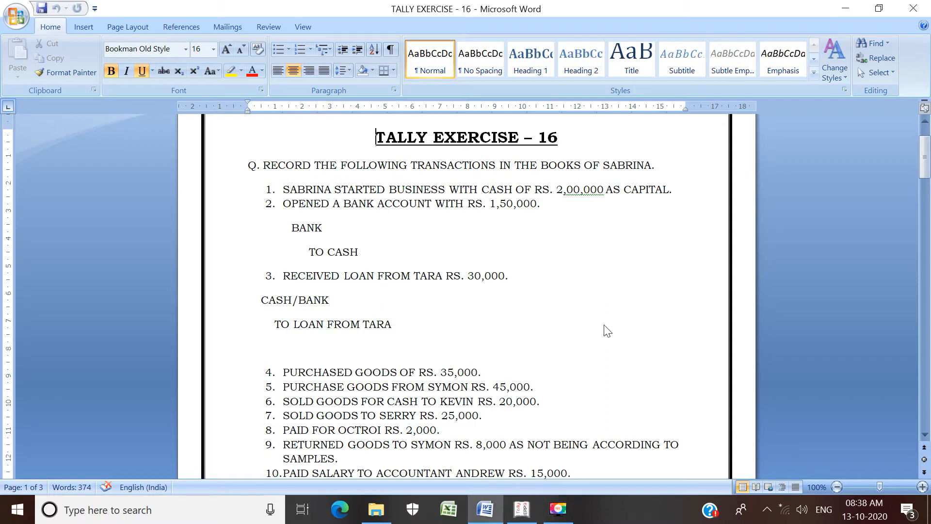
left_click(551, 382)
key("Down")
key("Down")
key("Down")
key("Down")
key("Down")
key("Down")
key("Down")
key("Down")
key("Down")
key("Down")
key("Down")
key("Down")
key("Down")
key("Down")
key("Down")
key("Down")
key("Down")
key("Down")
key("Down")
key("Down")
key("Down")
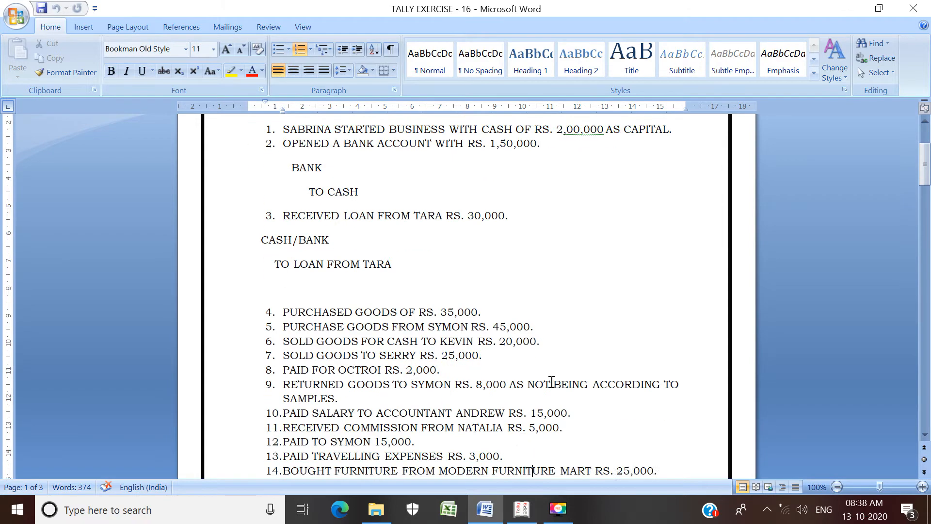
key("Up")
key("Up")
key("Up")
key("Up")
key("Up")
key("Up")
key("Up")
key("Up")
key("Up")
key("Up")
key("Up")
key("Up")
key("Up")
key("Up")
key("Up")
key("Up")
key("Up")
key("Up")
key("Up")
key("Up")
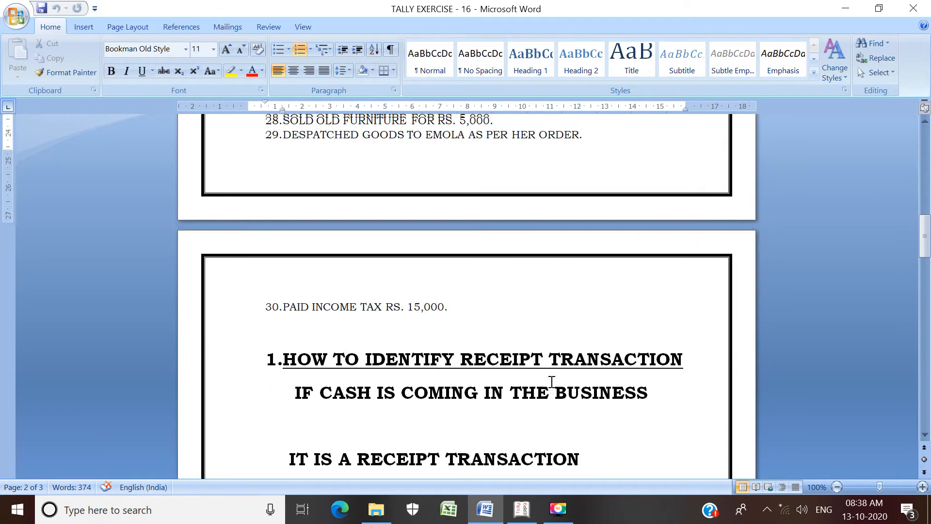
key("Up")
key("Up")
key("Up")
key("Up")
key("Up")
key("Up")
key("Up")
key("Up")
key("Up")
key("Up")
key("Up")
key("Up")
key("Up")
key("Up")
key("Up")
key("Up")
key("Up")
key("Up")
key("Up")
key("Up")
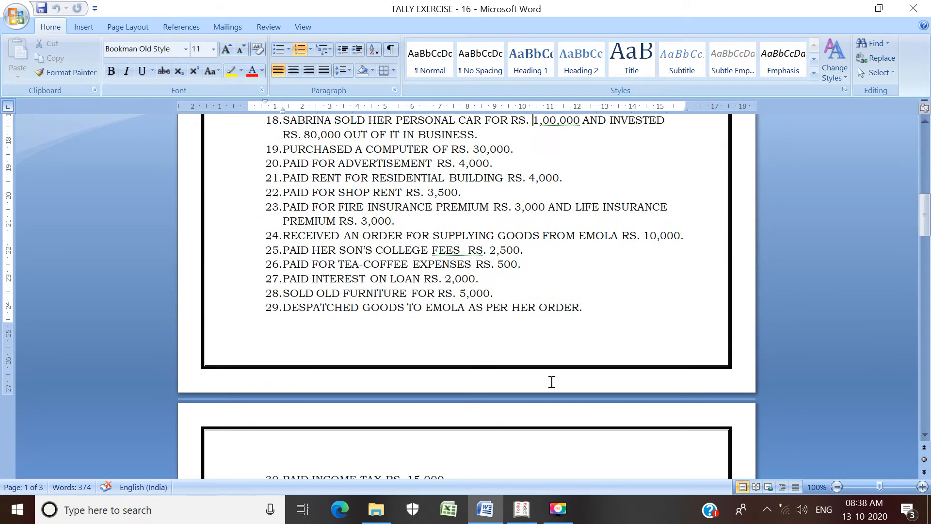
key("Up")
key("Up")
key("Up")
key("Up")
key("Up")
key("Up")
key("Up")
key("Up")
key("Up")
key("Up")
key("Up")
key("Up")
key("Up")
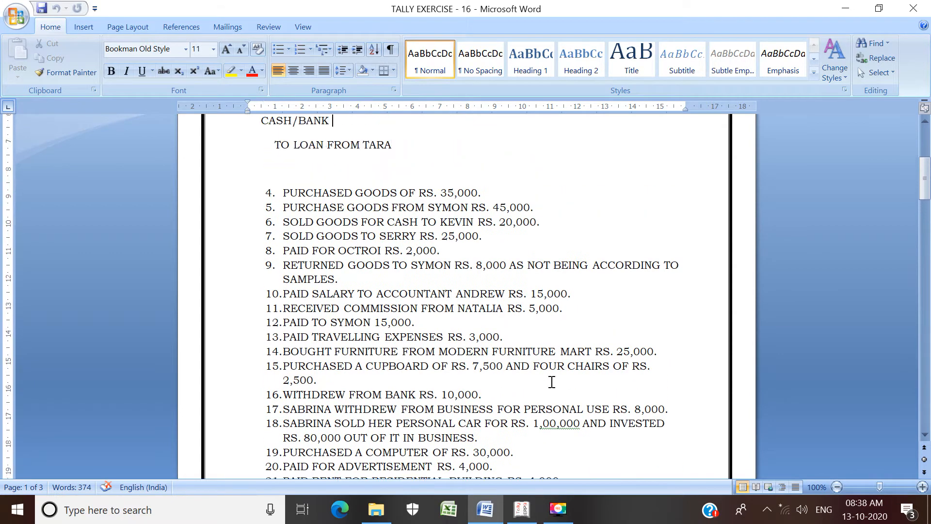
key("Up")
key("Up")
key("Up")
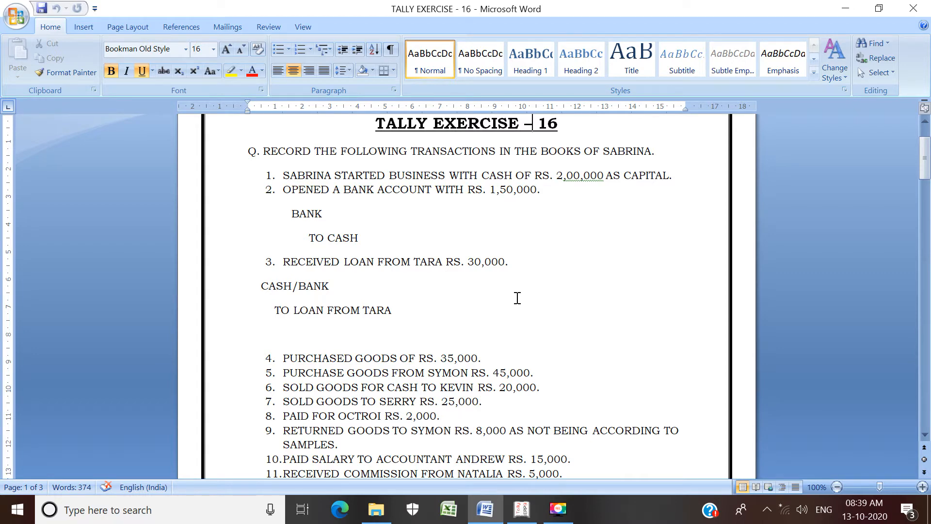
Go past the transaction list and read rule 1 on how to identify a receipt transaction
key("Down")
key("Down")
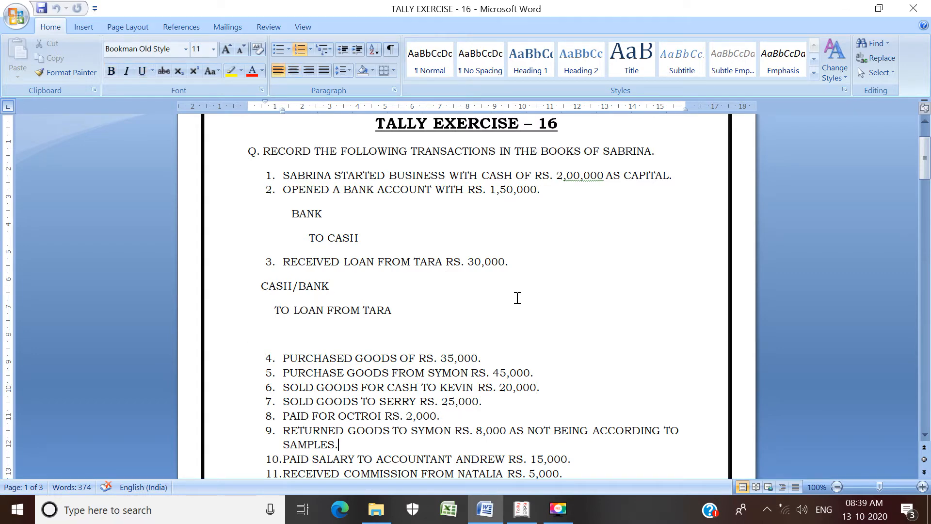
scroll(517, 297, "down", 6)
key("Down")
key("Down")
key("Down")
key("Down")
key("Down")
key("Down")
key("Down")
key("Down")
key("Down")
key("Down")
key("Down")
key("Down")
key("Down")
key("Down")
key("Down")
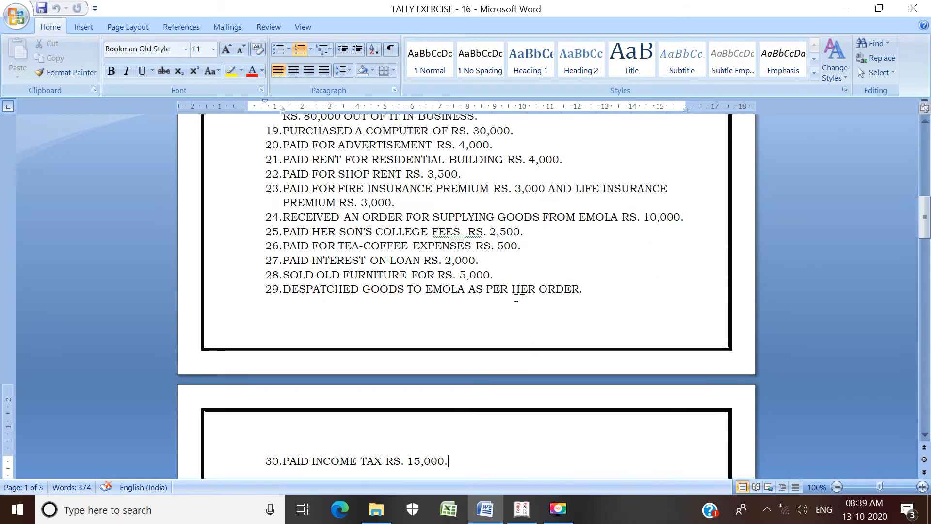
key("Down")
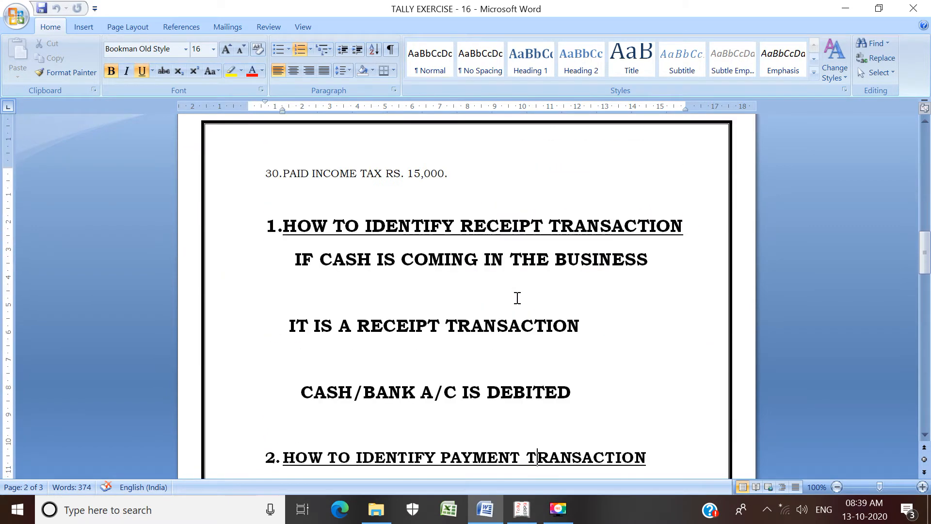
key("Down")
key("Down")
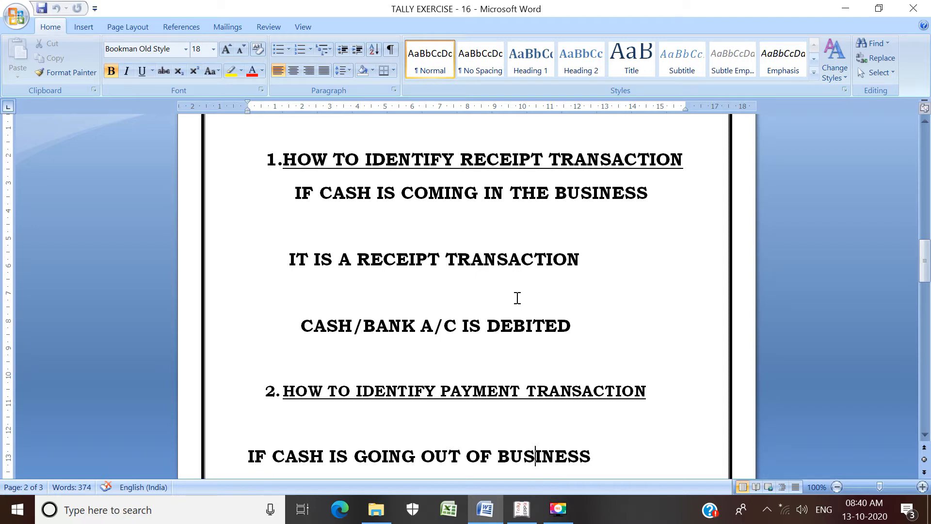
Read rule 2 on identifying a payment transaction and rule 3 on when to use a purchase voucher
key("Down")
key("Down")
key("Down")
key("Down")
key("Down")
key("Down")
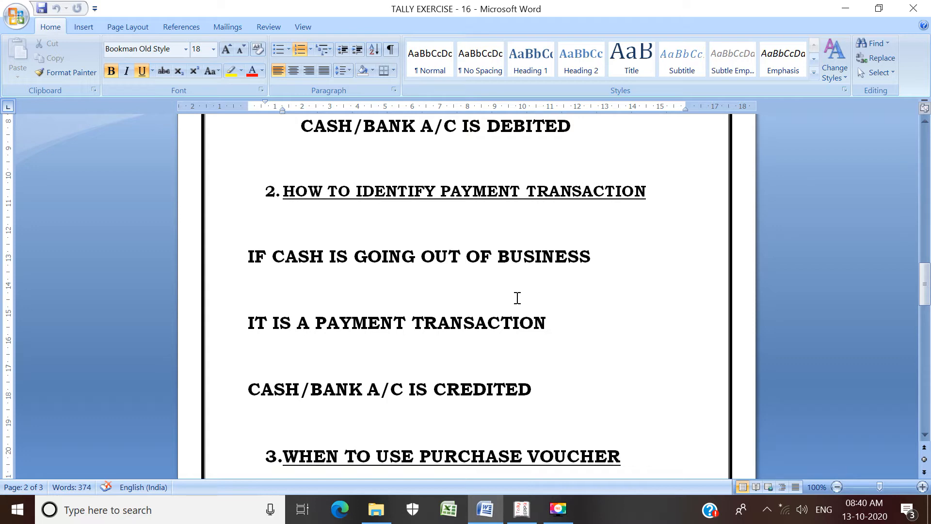
key("Down")
key("Down")
key("Down")
key("Down")
key("Down")
key("Down")
key("Down")
key("Down")
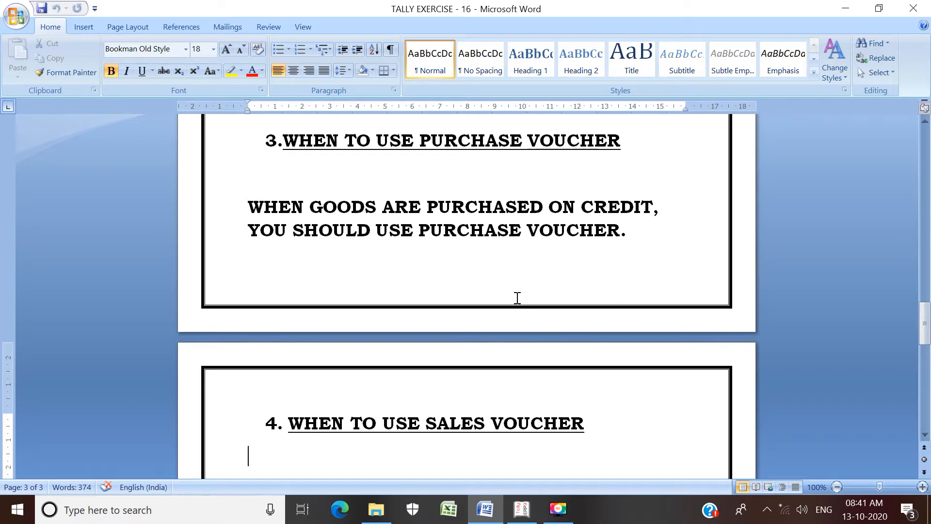
Read rules 4 and 5 on when to use the sales voucher and the contra voucher
key("Down")
key("Down")
key("Down")
key("Down")
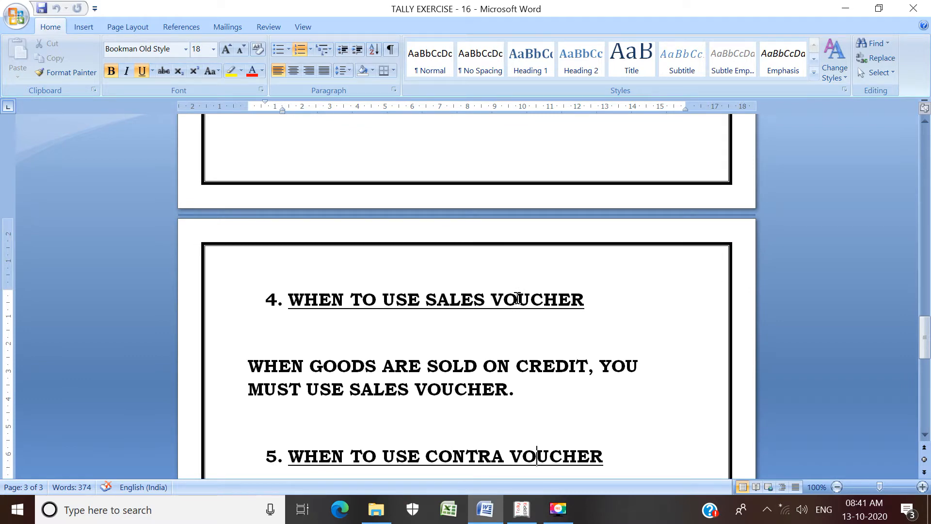
key("Down")
key("Down")
key("Down")
key("Down")
key("Down")
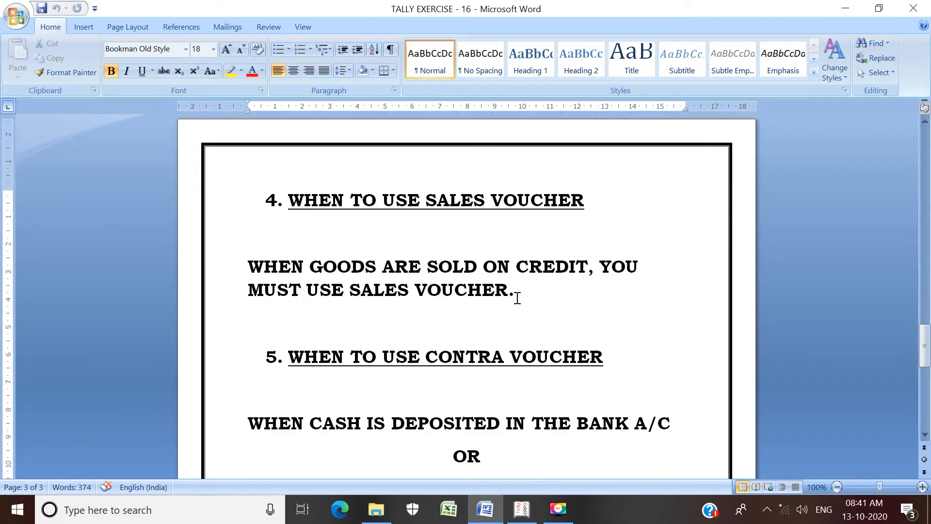
key("Down")
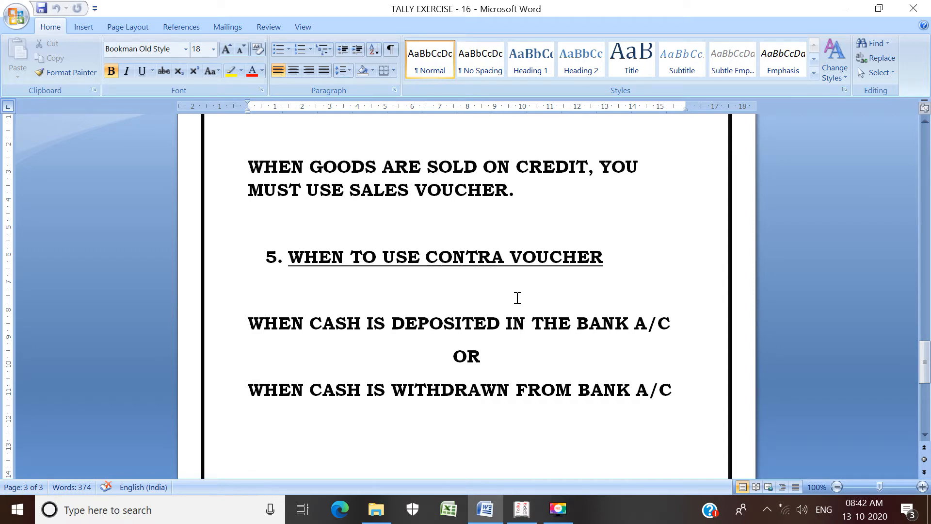
Return to the transaction list and select the text of transaction 4, "PURCHASED GOODS OF RS. 35,000."
key("Up")
key("Page_Up")
key("Up")
key("Up")
key("Up")
key("Up")
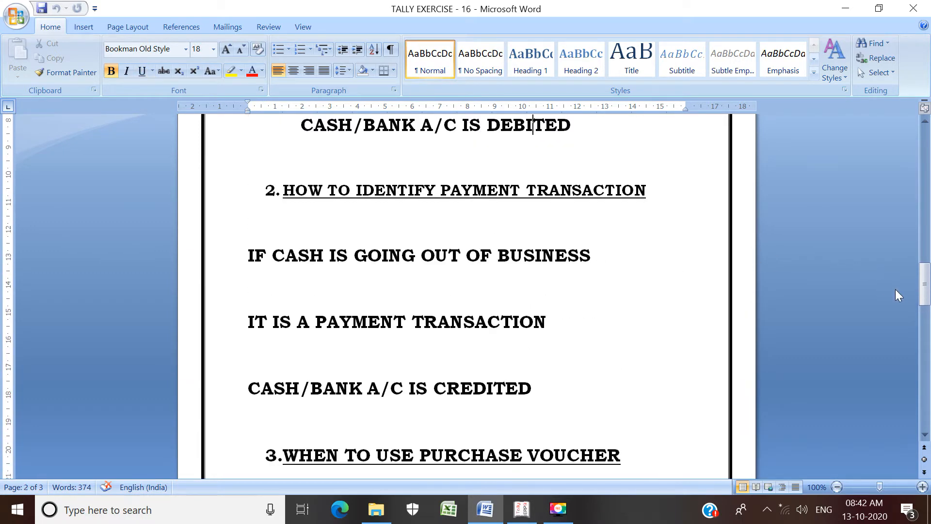
left_click_drag(924, 285, 928, 195)
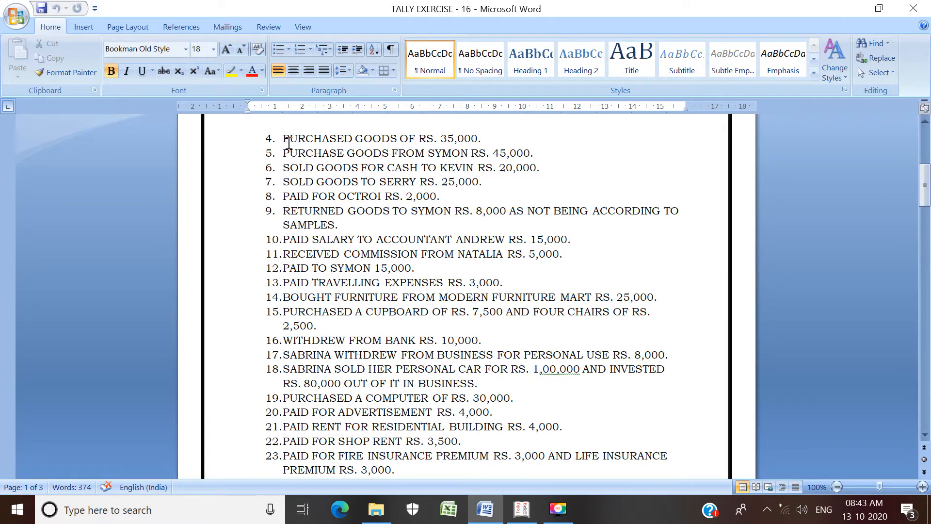
left_click_drag(284, 140, 487, 138)
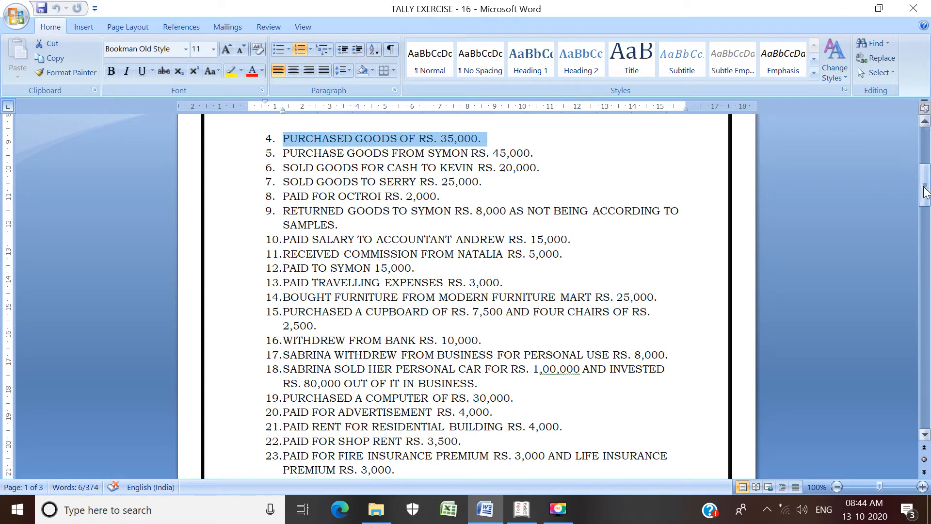
Add the numbered heading "6. MIX RULES:" below the contra voucher rule and start a plain line under it
left_click_drag(925, 191, 927, 388)
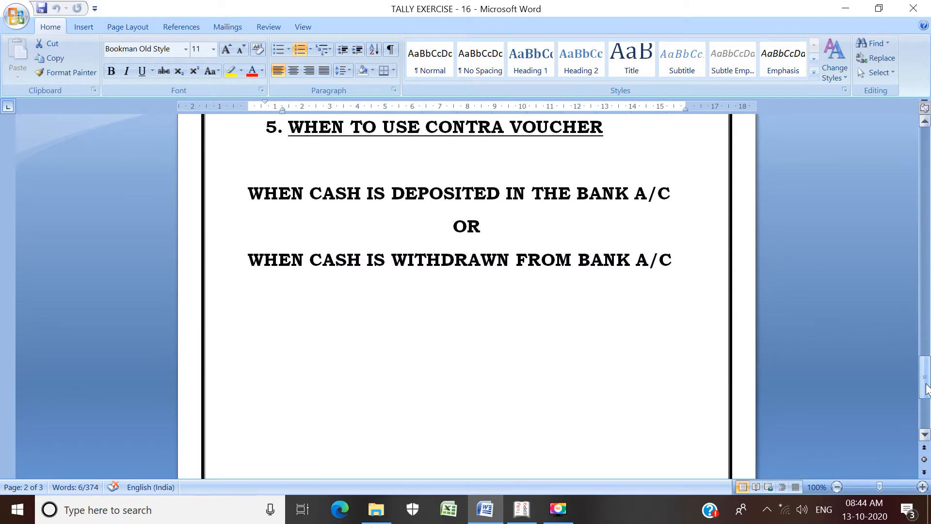
left_click(588, 351)
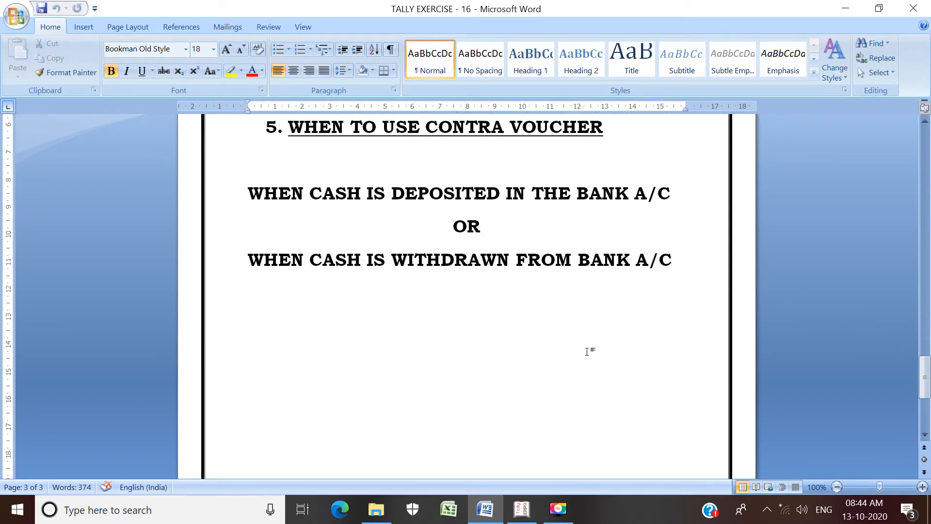
key("Up")
type("6.")
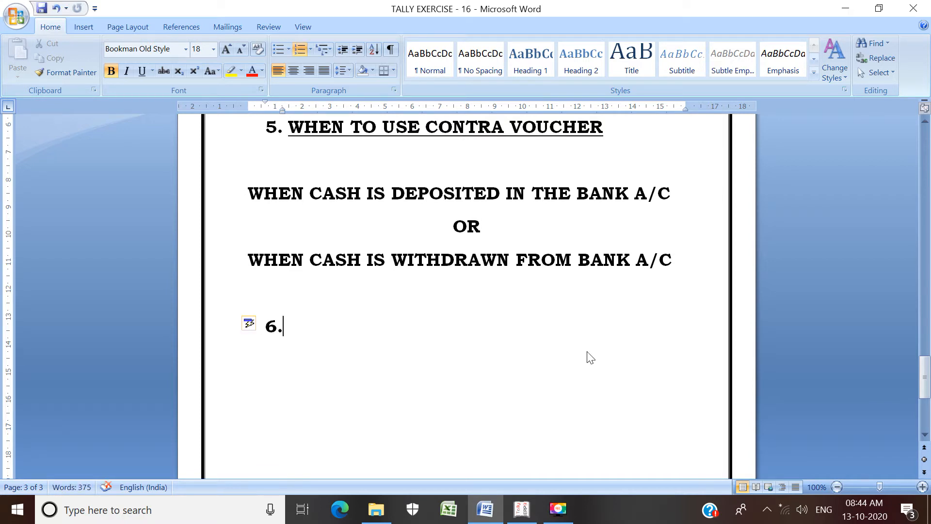
type("  mi")
key("BackSpace")
key("BackSpace")
type("MIX")
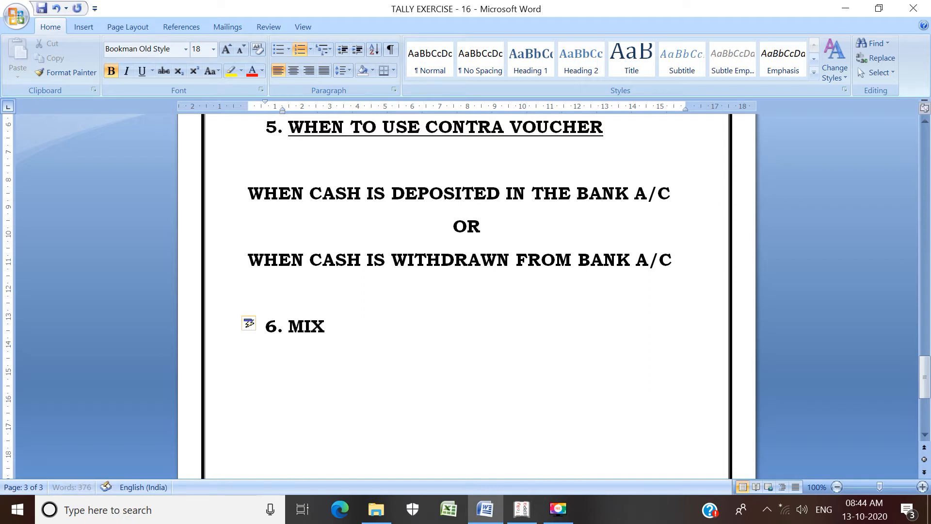
type(" RULES")
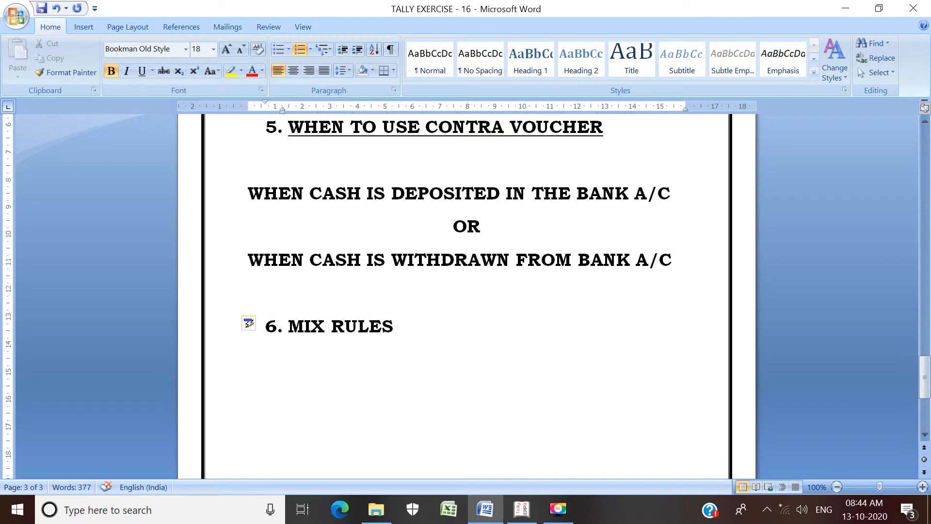
type(":")
key("Return")
key("Return")
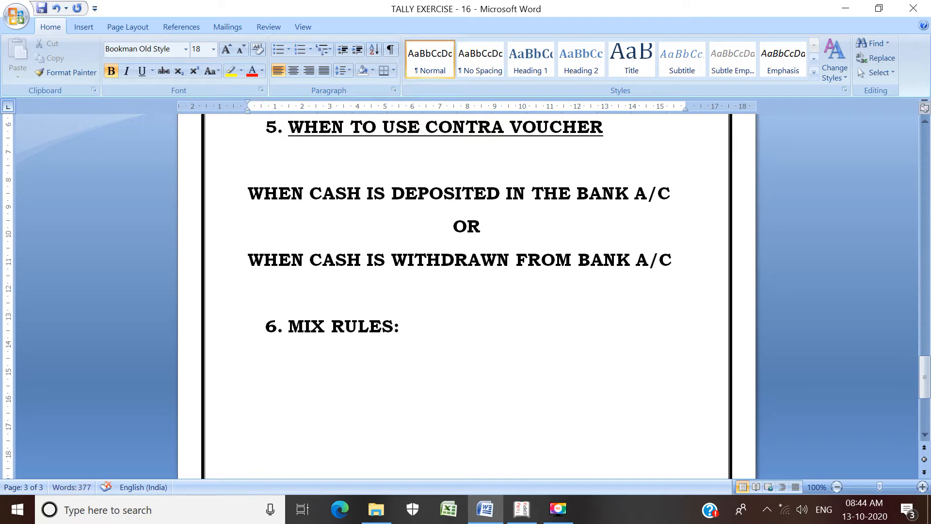
Write "6.1 CASH PURCHASE = PAYMENT VOUCHER" under the MIX RULES heading
type("6.1 CASH")
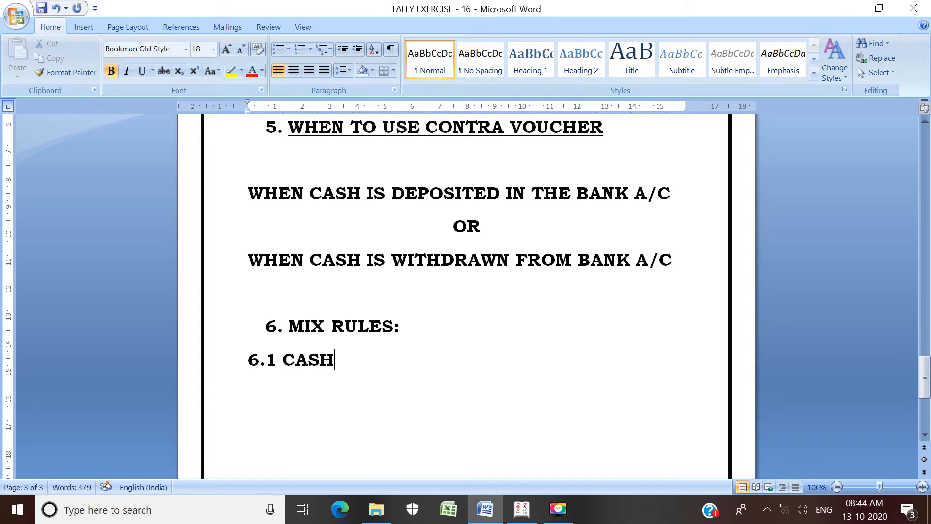
type(" PUP")
key("BackSpace")
type("=R")
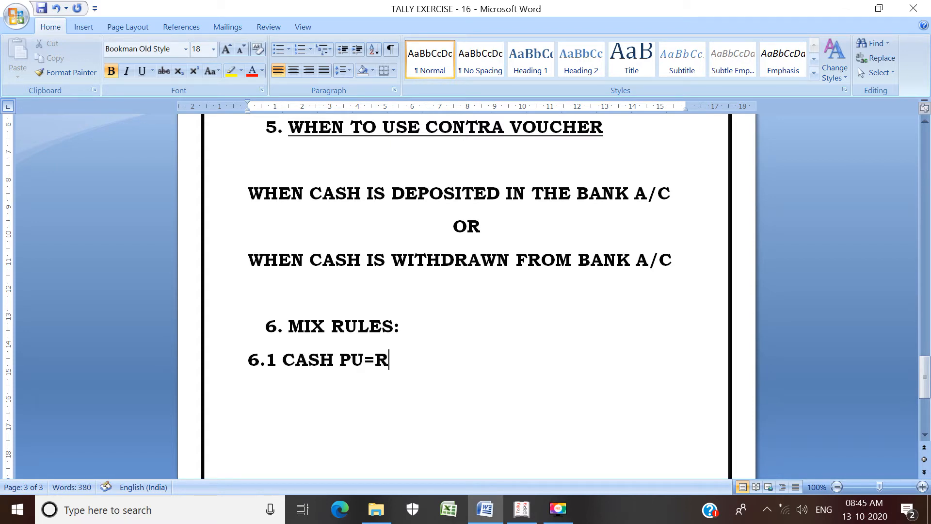
key("BackSpace")
key("BackSpace")
key("BackSpace")
type("URCH")
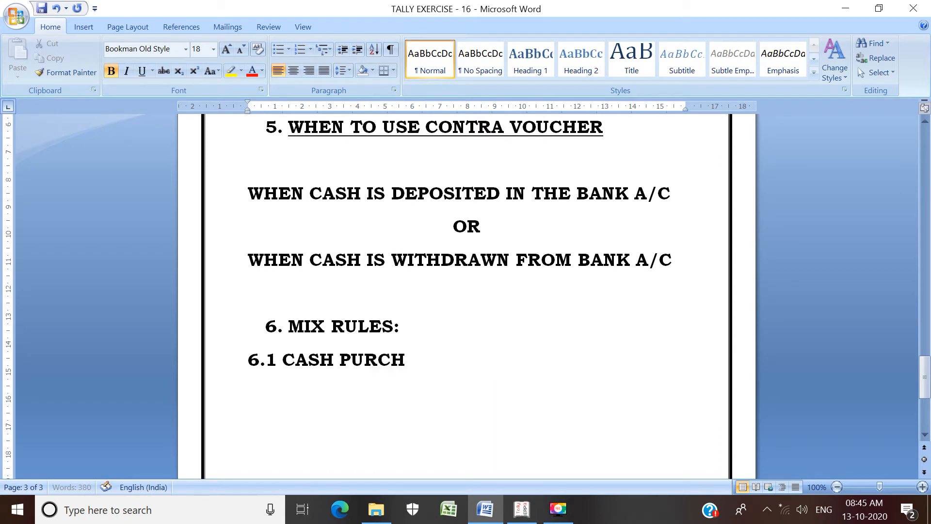
type("ASE = ")
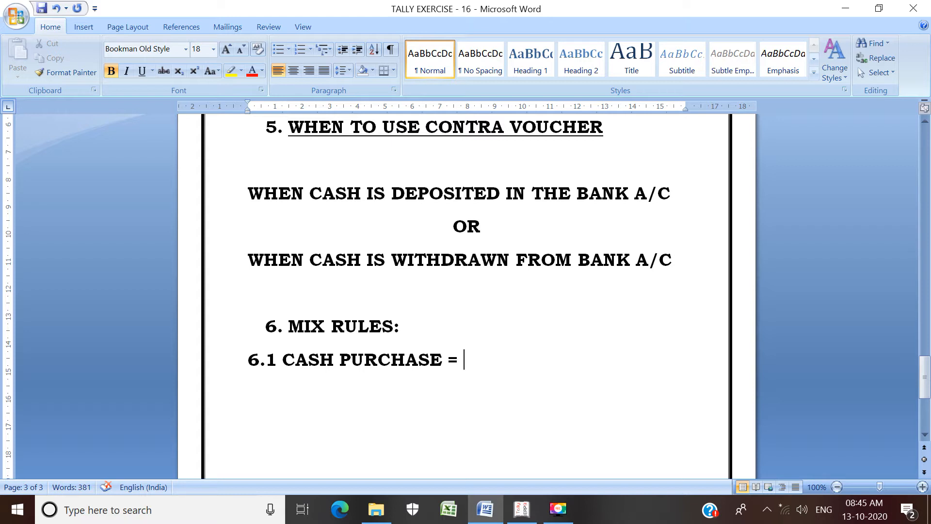
type("PAYMENT VO")
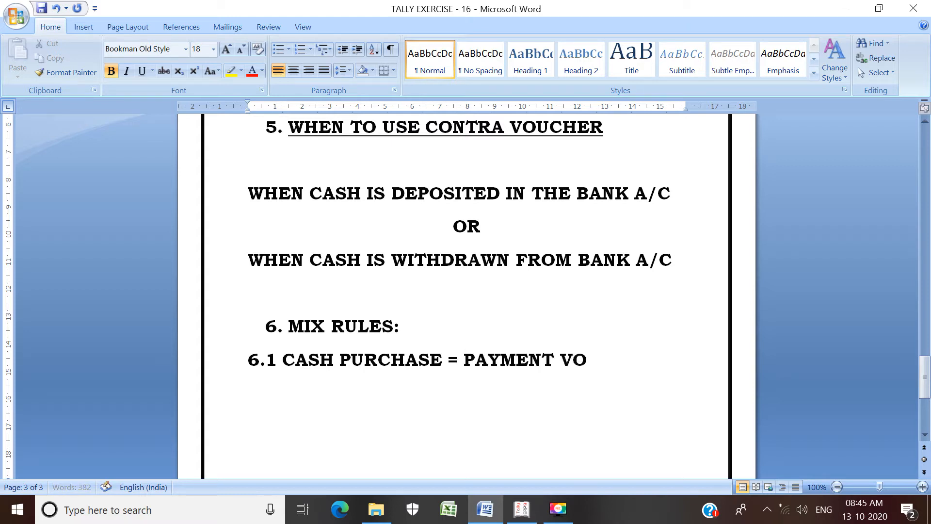
type("UCHER")
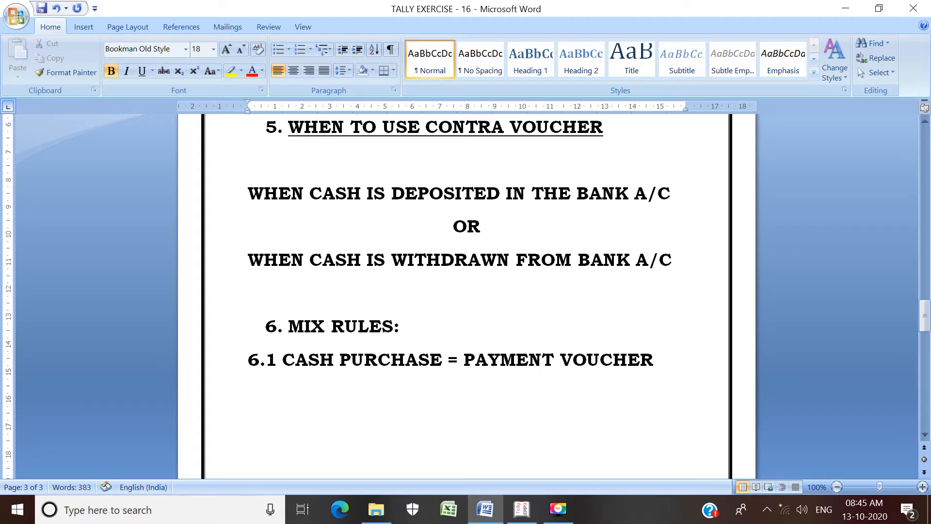
Add rule 6.2, "CREDIT PURCHASE = PURCHASE VOUCHER", below rule 6.1 under the MIX RULES heading
key("Return")
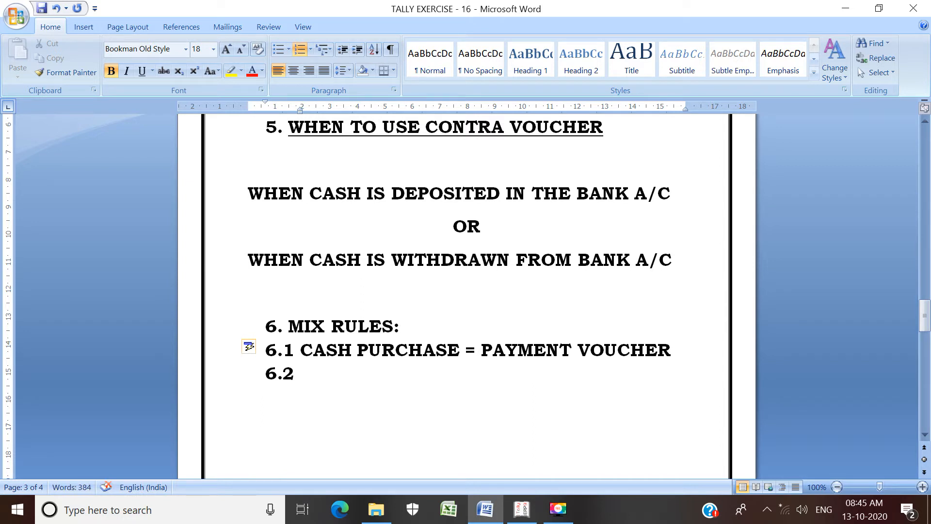
type("CR3ED")
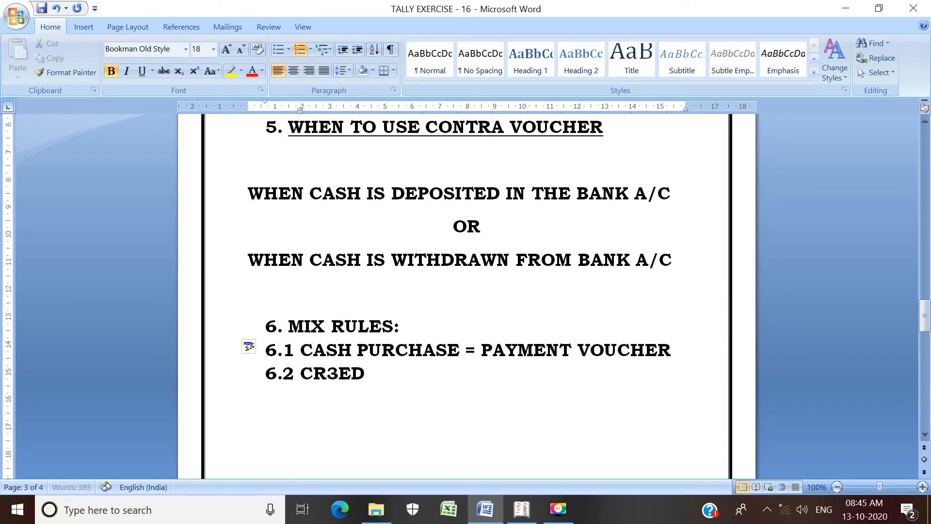
key("BackSpace")
key("BackSpace")
key("BackSpace")
type("EDIT PURCHA")
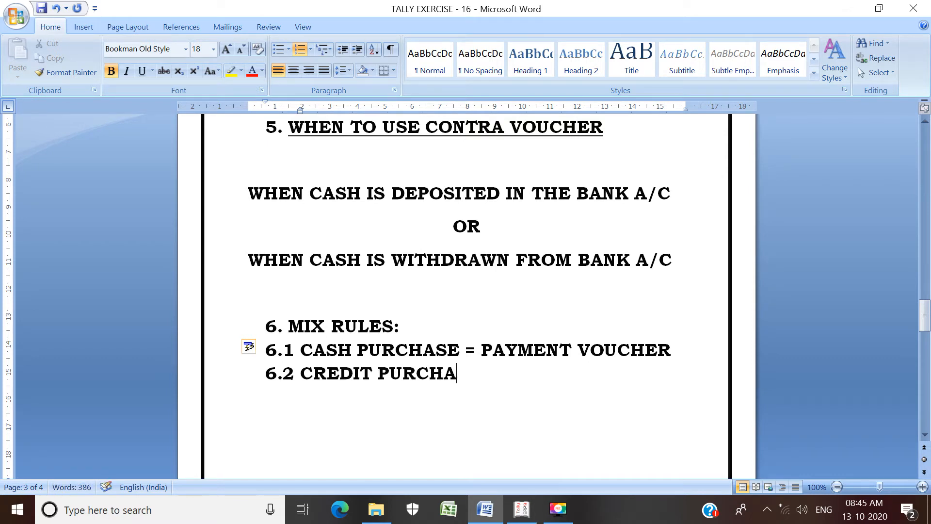
type("SE  =")
type(" PURCHASE")
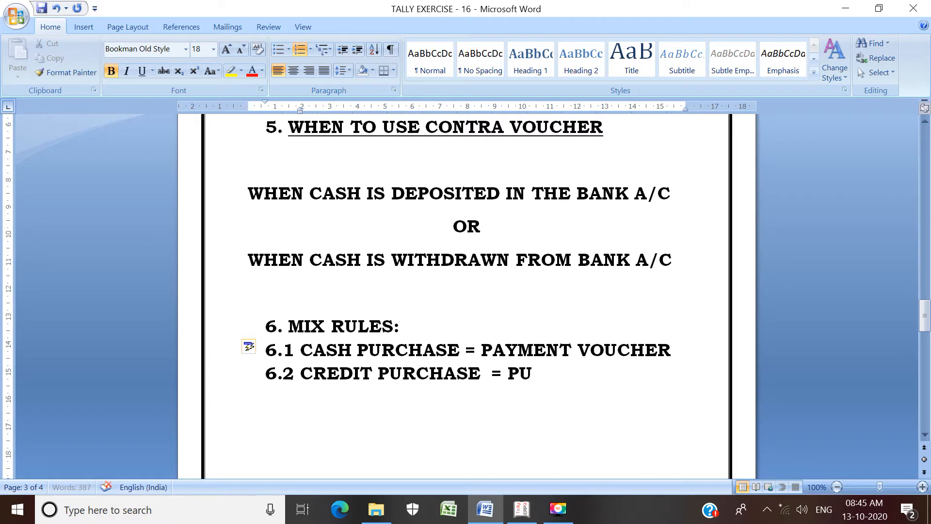
type(" VOUCHER")
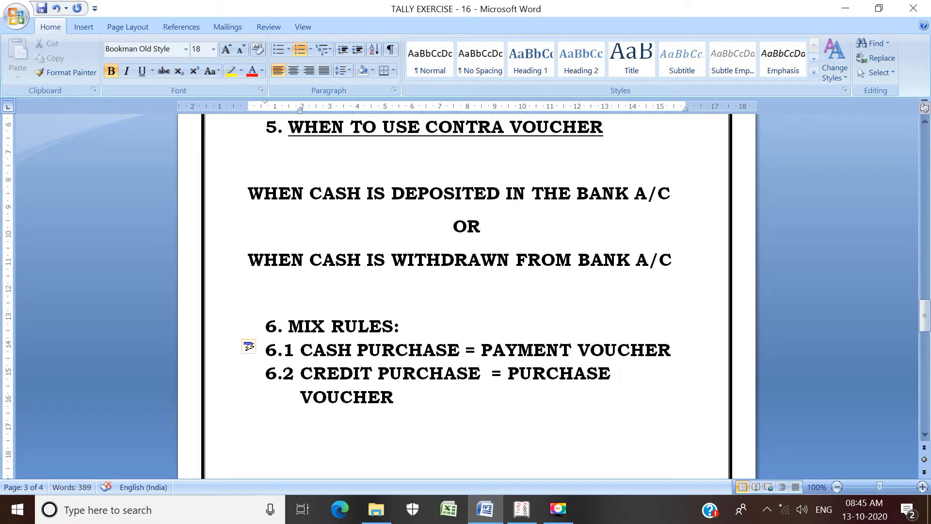
Remove the extra space before the equals sign in rule 6.2, keeping a single space on each side
left_click(508, 370)
key("BackSpace")
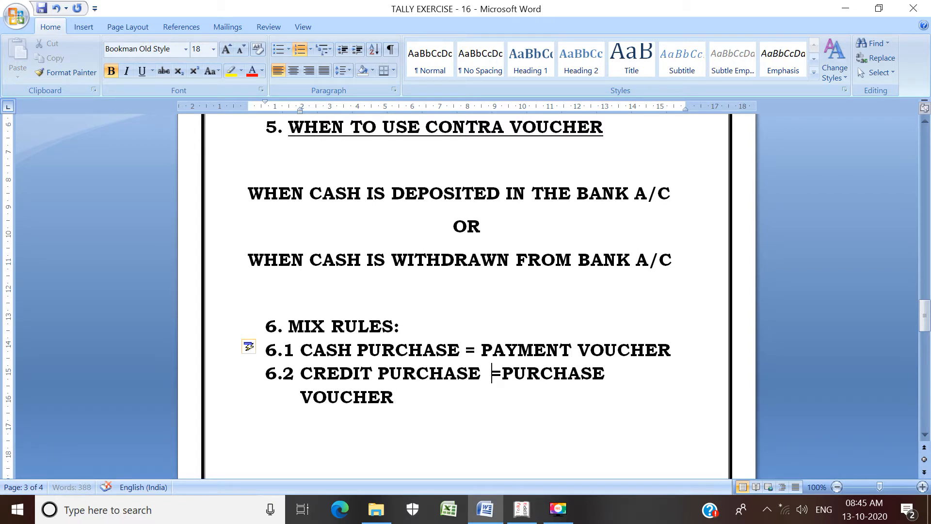
key("BackSpace")
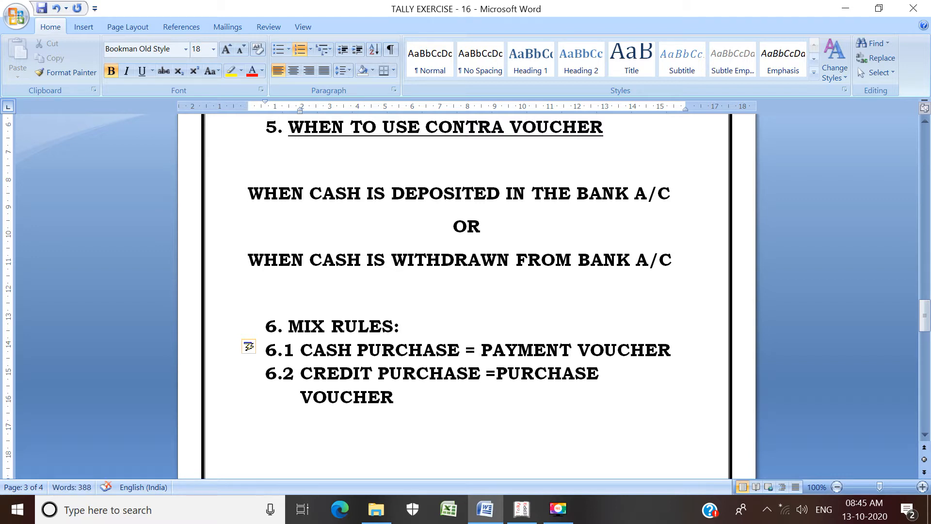
key("Right")
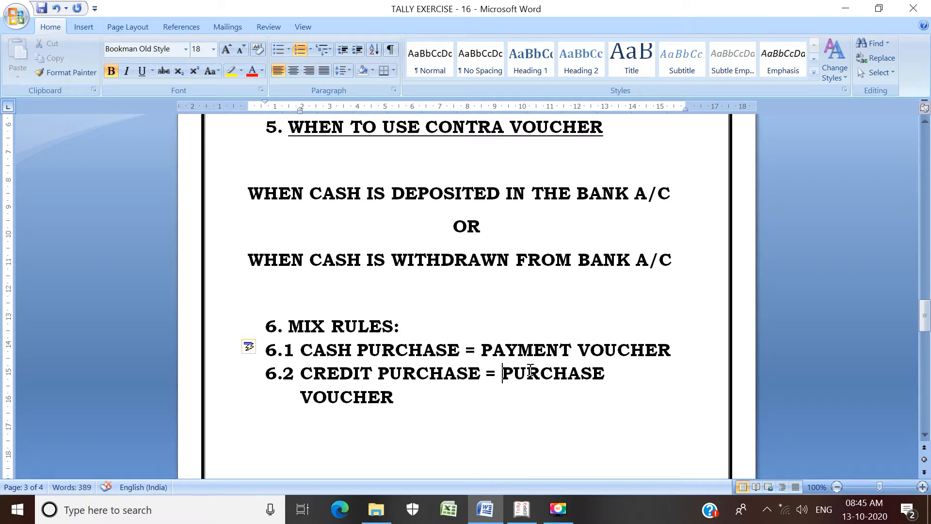
Insert an unnumbered blank line between the MIX RULES heading and rule 6.1
left_click(423, 323)
key("Return")
key("BackSpace")
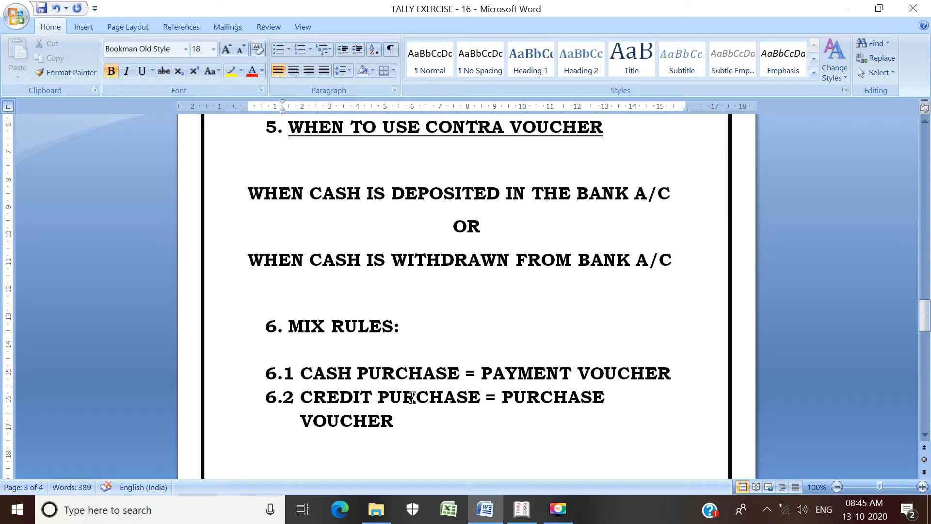
Add rule 6.3, "CASH SALES = RECEIPT VOUCHER", below rule 6.2
left_click(420, 430)
key("Return")
type("CA")
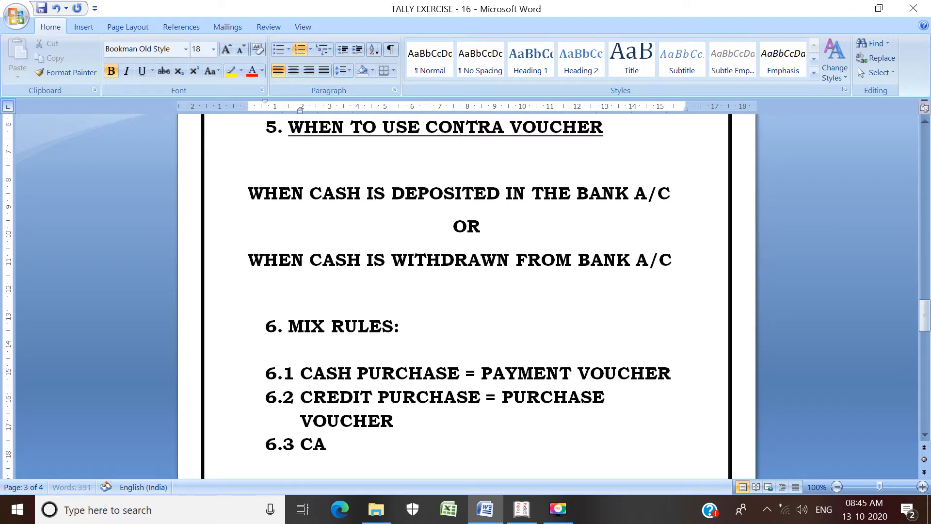
type("SH SALES ")
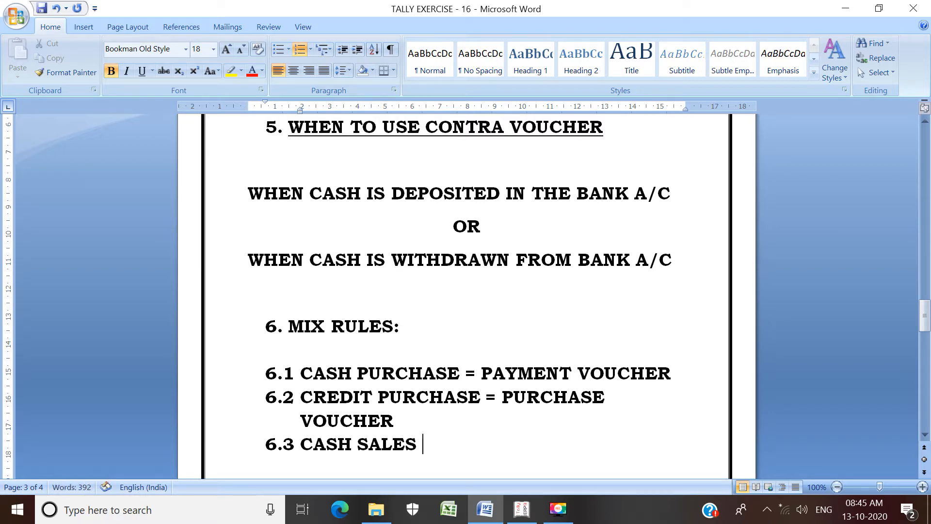
type("= R3EC")
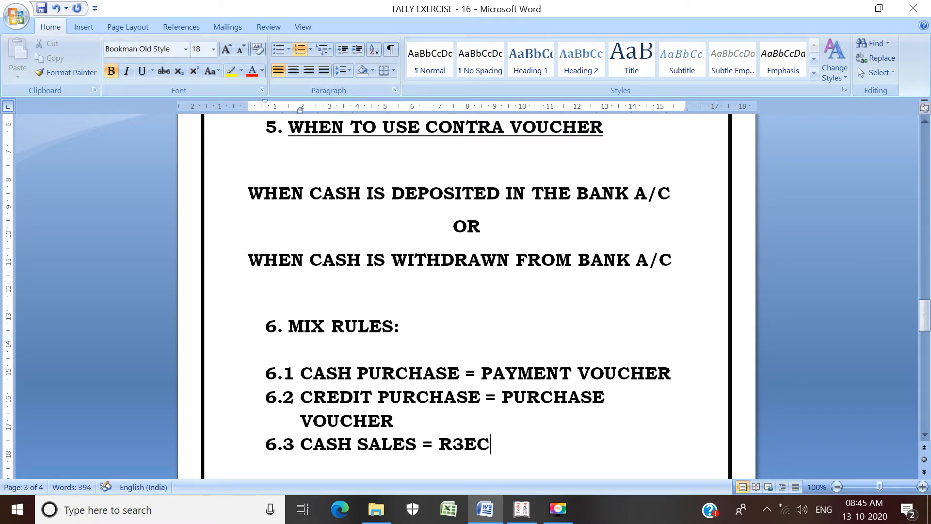
key("BackSpace")
key("BackSpace")
key("BackSpace")
type("ECEIPT VOUCHER")
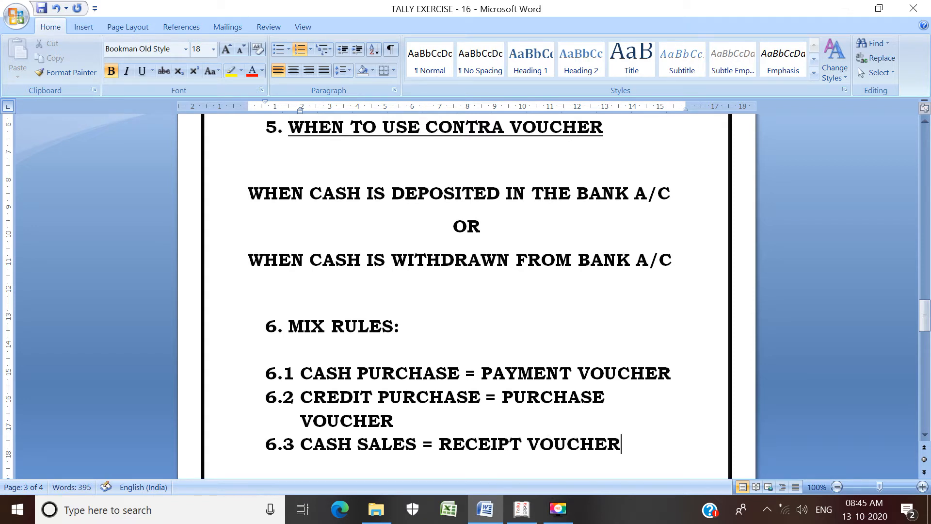
Add rule 6.4, "CREDIT SALES = SALES VOUCHER", below rule 6.3 and save the document
key("Return")
type("CRE")
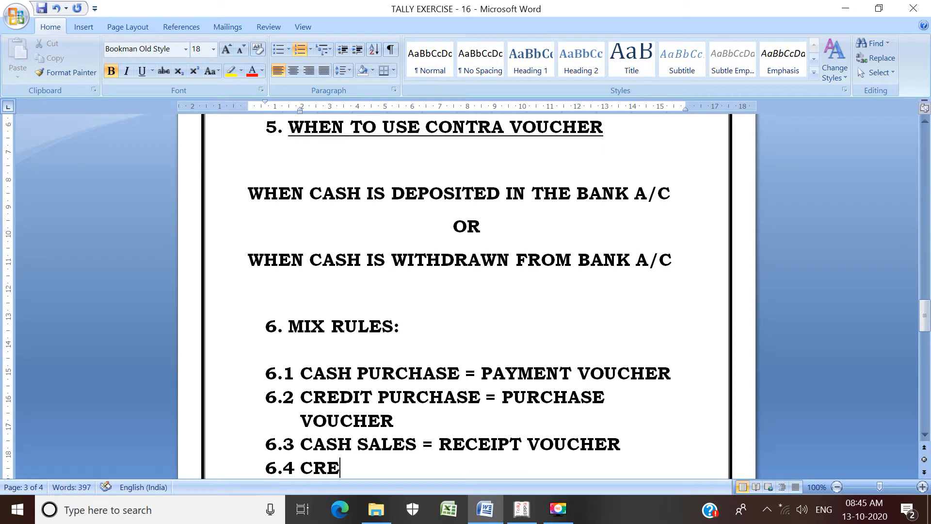
type("DIT SALES")
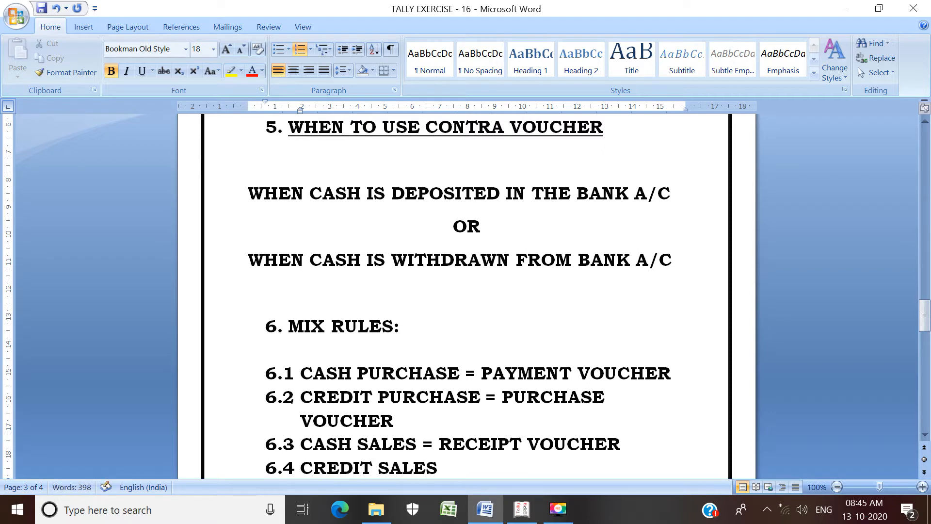
type(" = SALE")
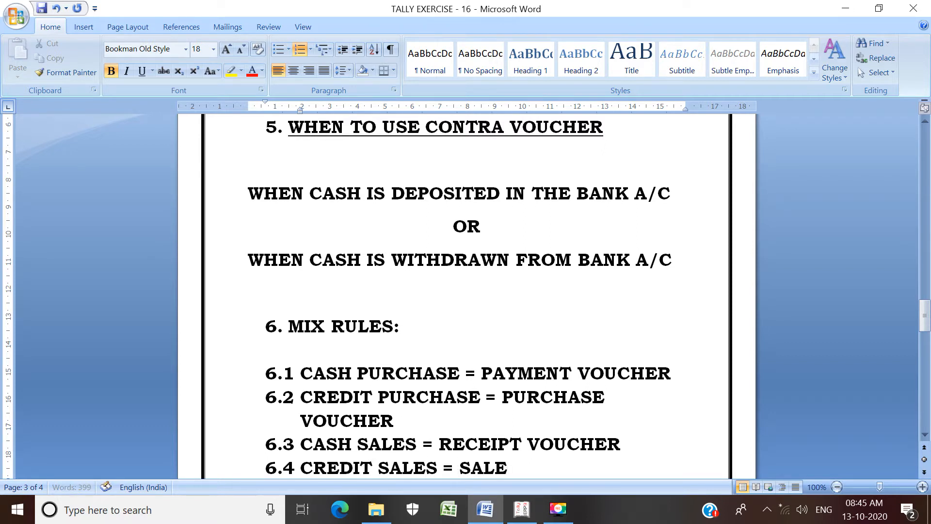
type("S VOUCHER")
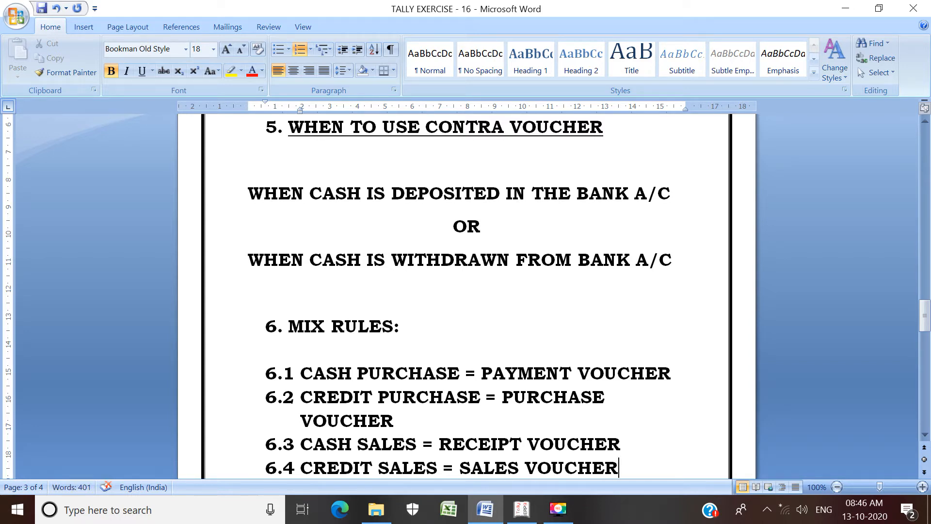
key("ctrl+s")
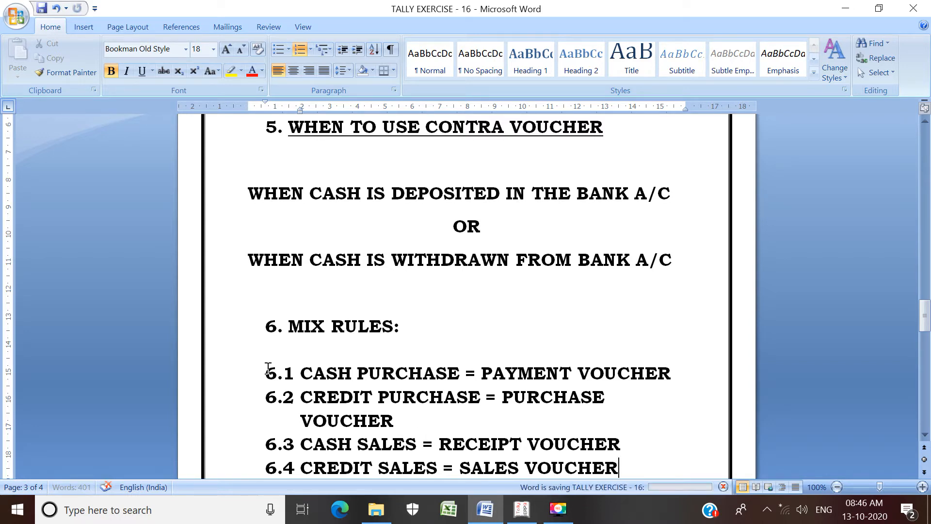
Shift the list of rules 6.1 to 6.4 slightly toward the left margin and reduce its text to 16 pt
left_click_drag(270, 368, 266, 435)
left_click(301, 434)
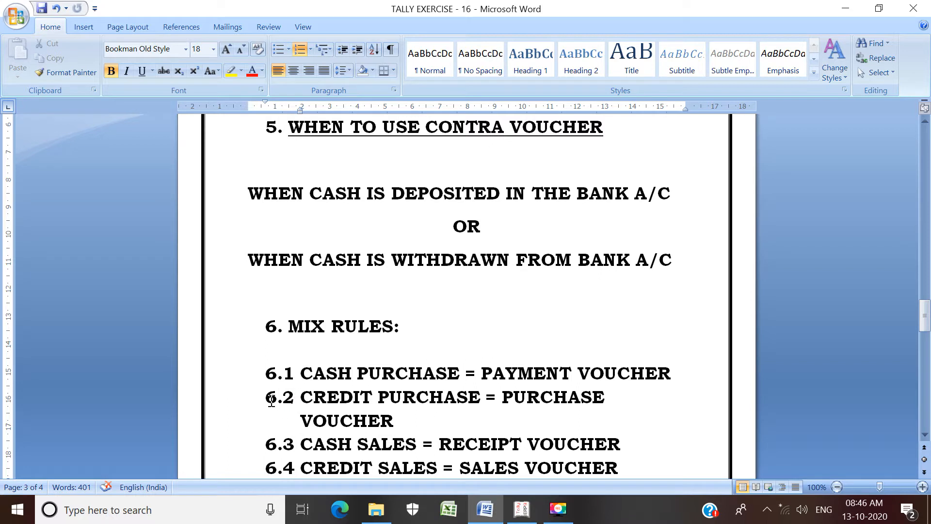
left_click_drag(271, 375, 257, 412)
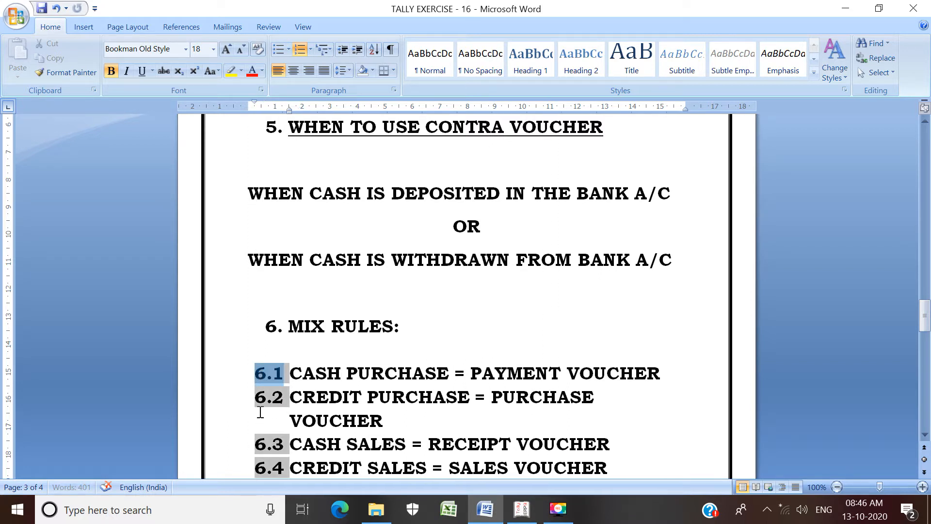
left_click(293, 381)
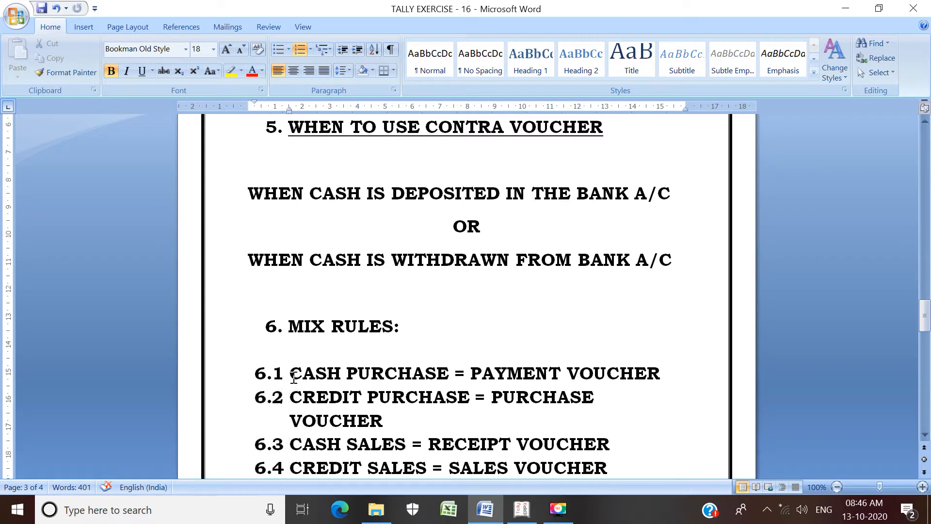
left_click_drag(292, 380, 596, 461)
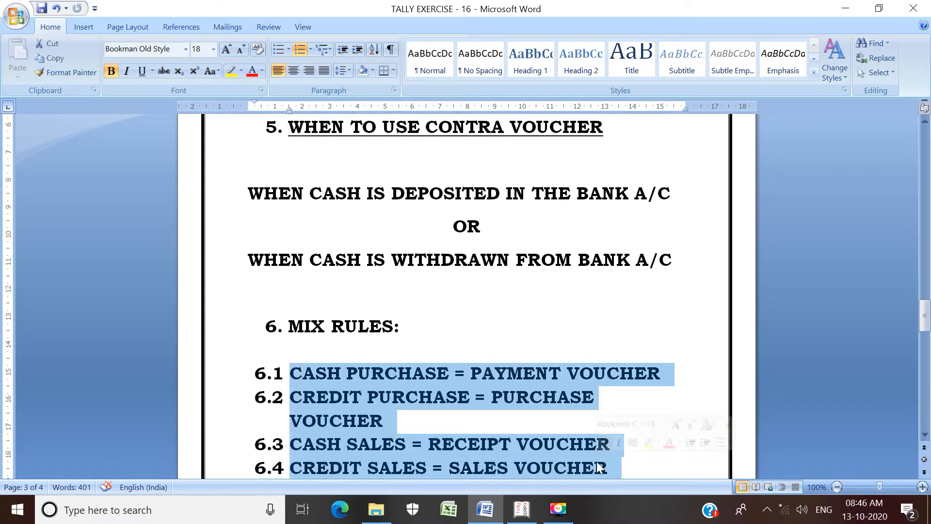
left_click(240, 49)
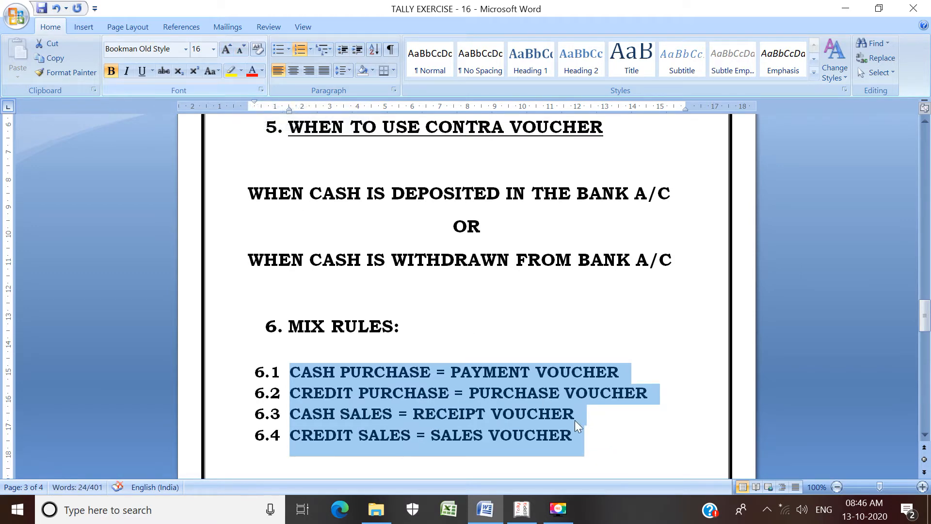
End the numbered list after rule 6.4, add several blank lines below it and save the document
left_click(613, 457)
key("Return")
key("Return")
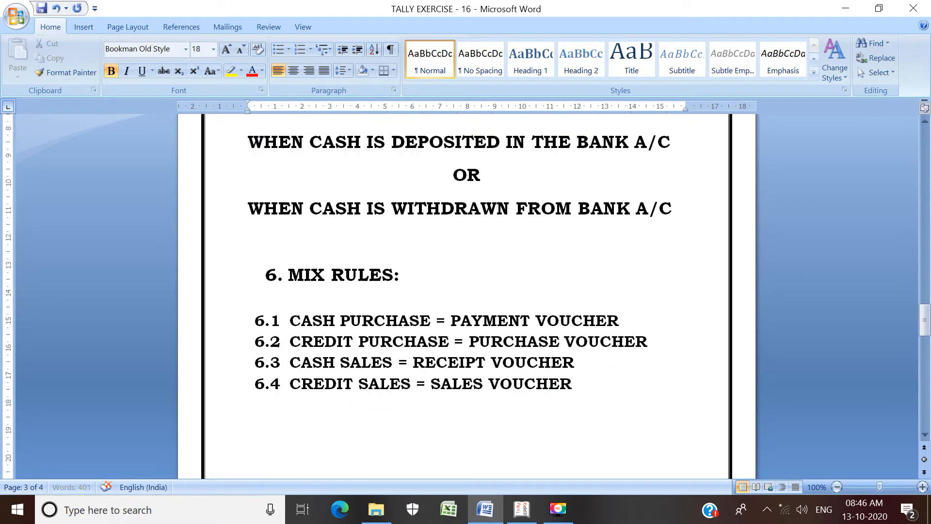
key("Return")
key("Return")
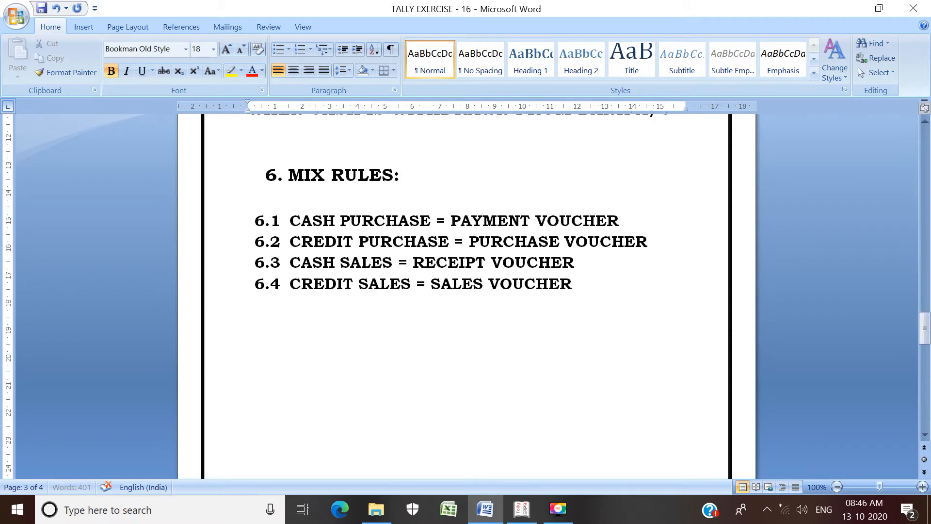
key("ctrl+s")
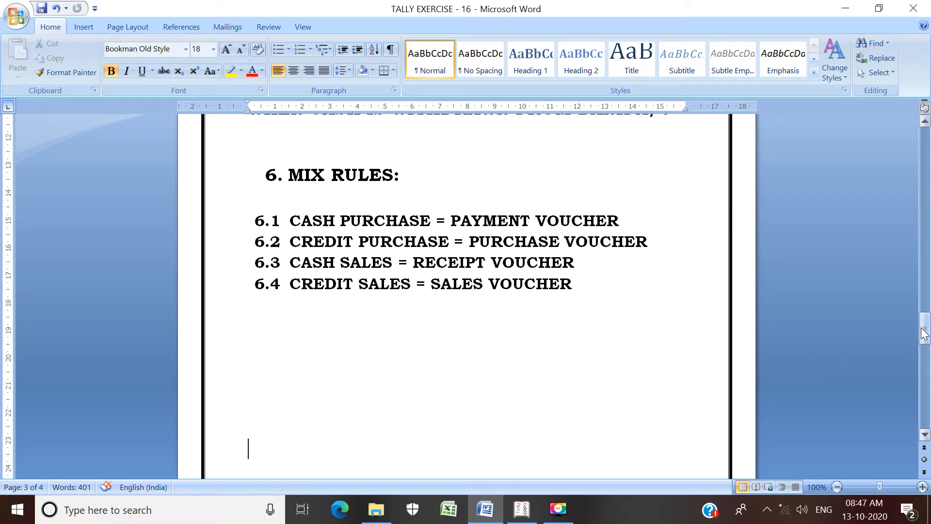
Select transaction 4, "PURCHASED GOODS OF RS. 35,000.", and switch to Tally.ERP 9 to start a payment voucher for it
left_click_drag(924, 333, 926, 178)
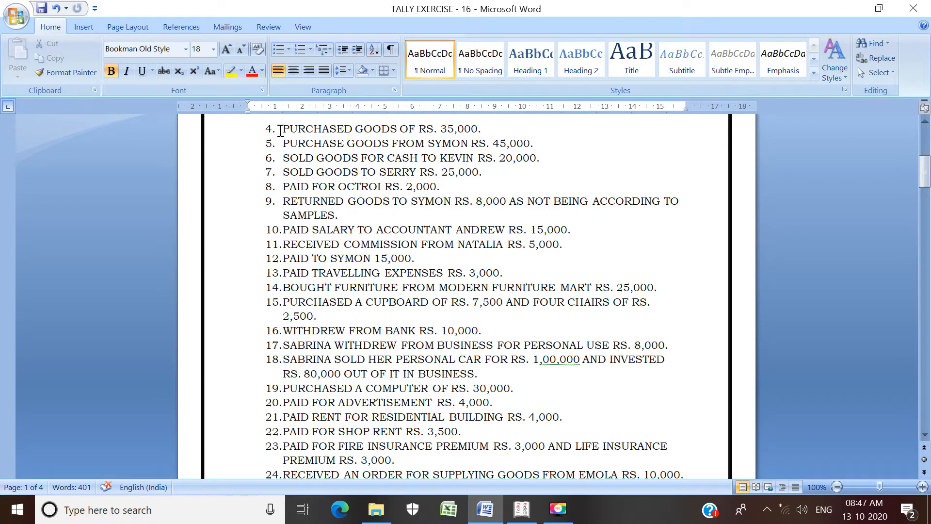
left_click_drag(279, 129, 482, 128)
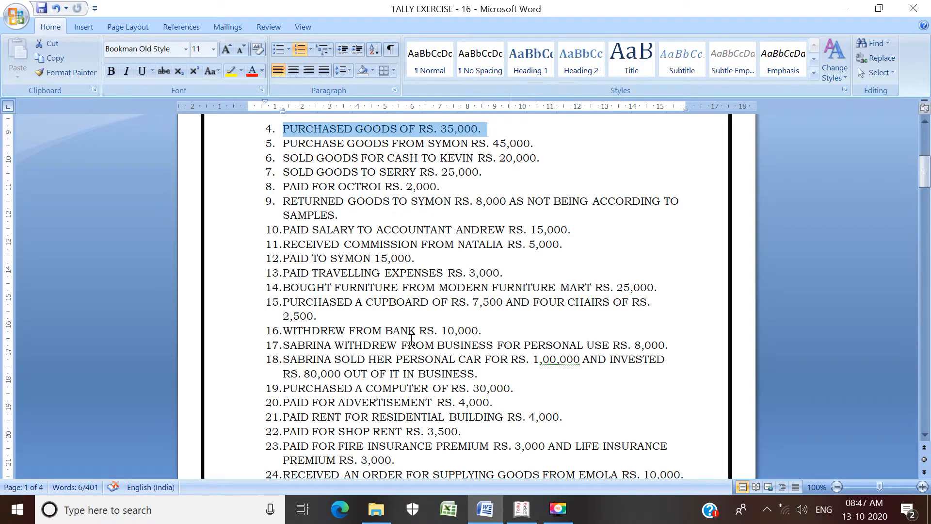
left_click(521, 508)
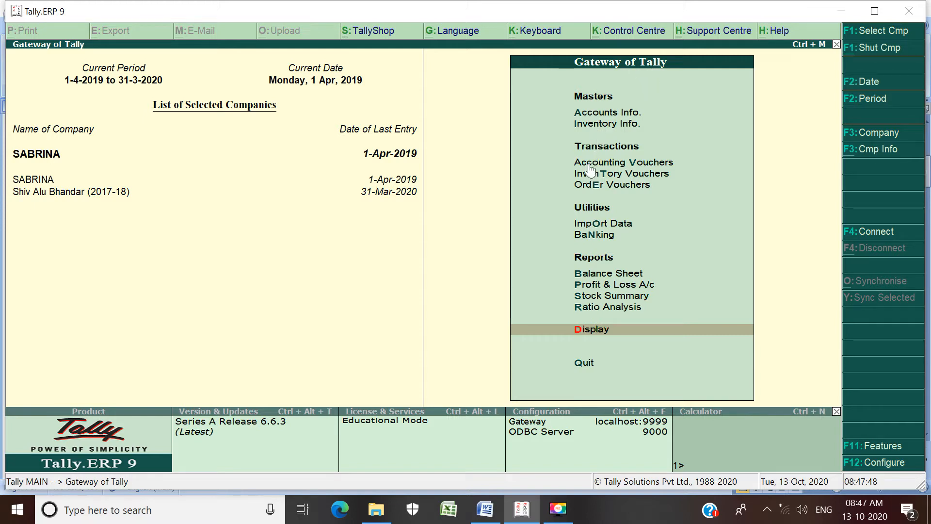
left_click(631, 165)
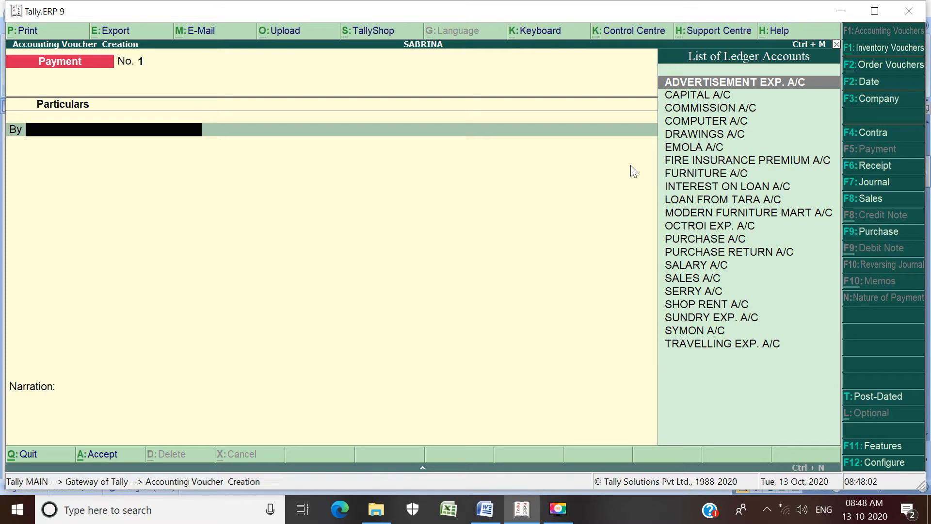
Debit PURCHASE A/C with 35000 in the payment voucher, skipping its inventory allocations
key("Down")
key("Down")
key("Down")
key("Down")
key("Down")
key("Down")
key("Down")
key("Down")
key("Down")
key("Down")
key("Down")
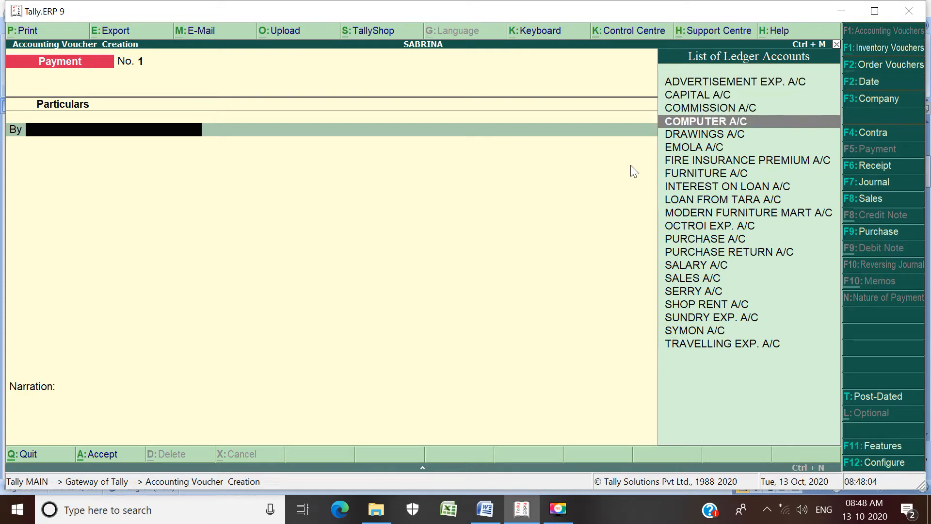
key("Down")
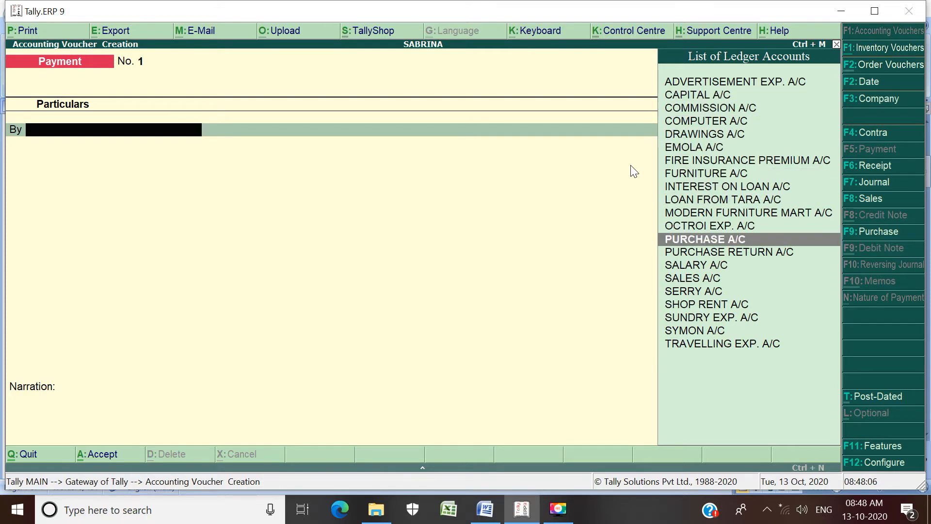
key("Return")
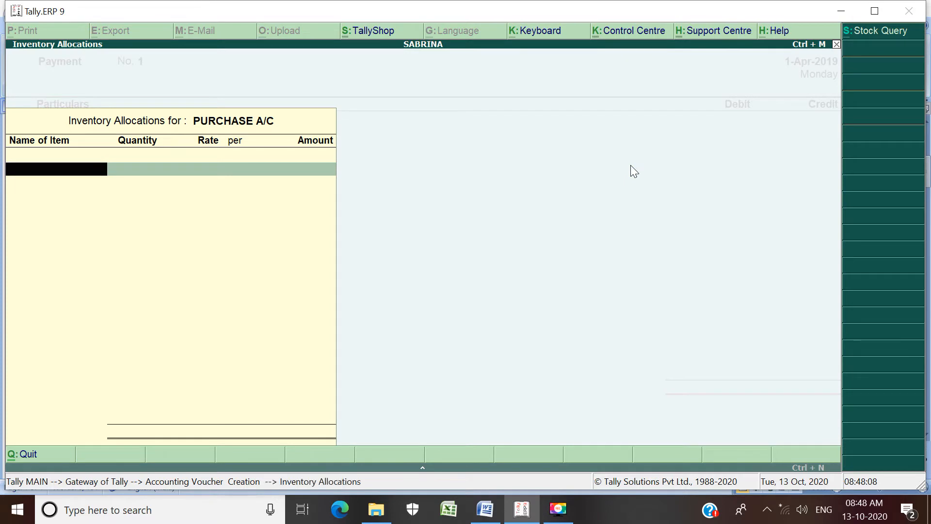
key("Escape")
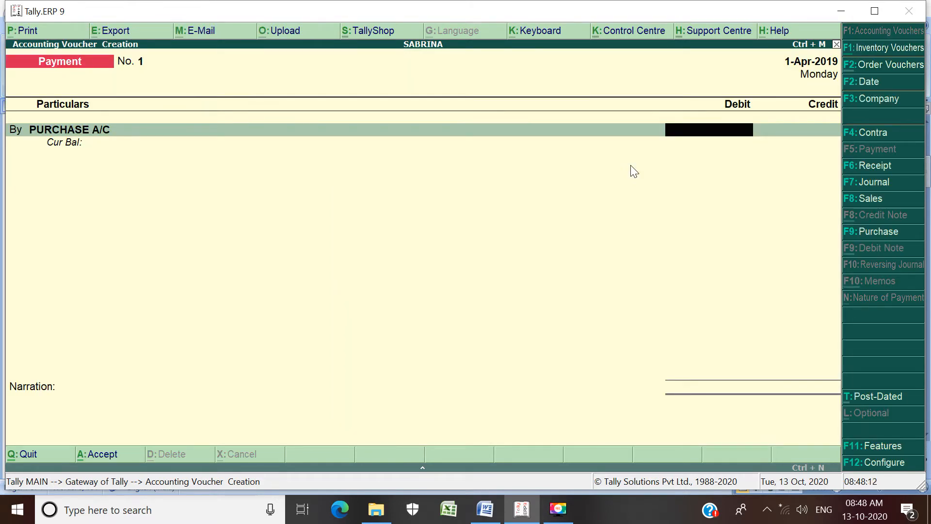
type("35000")
key("Return")
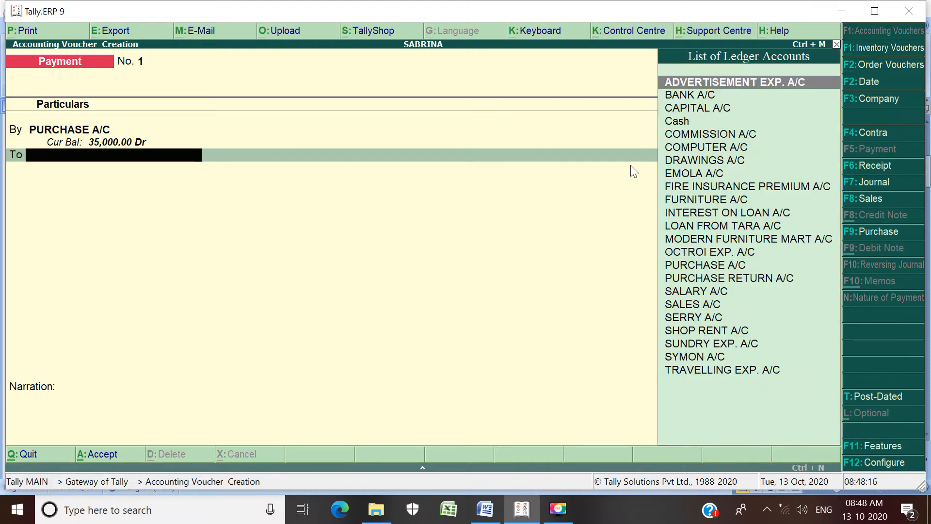
Credit Cash with 35,000 in the payment voucher, leave the narration empty and accept the voucher
key("Down")
key("Down")
key("Down")
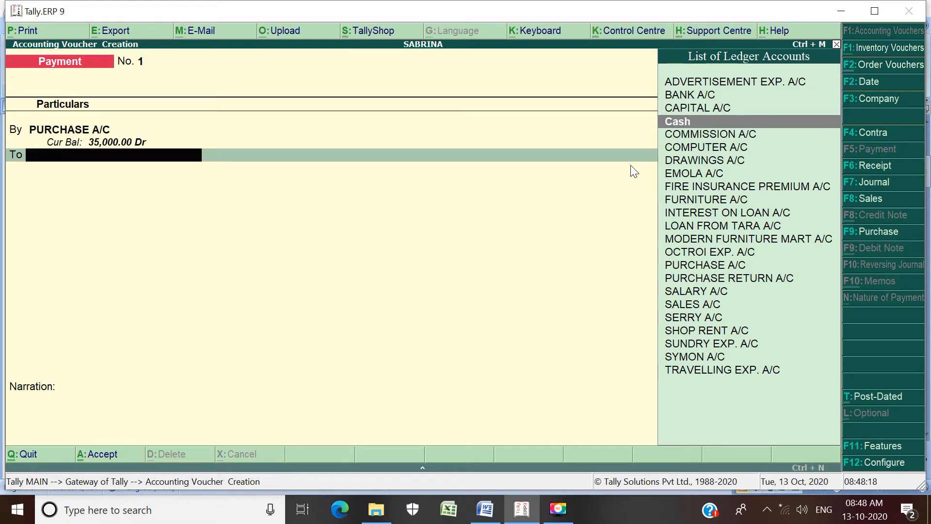
key("Return")
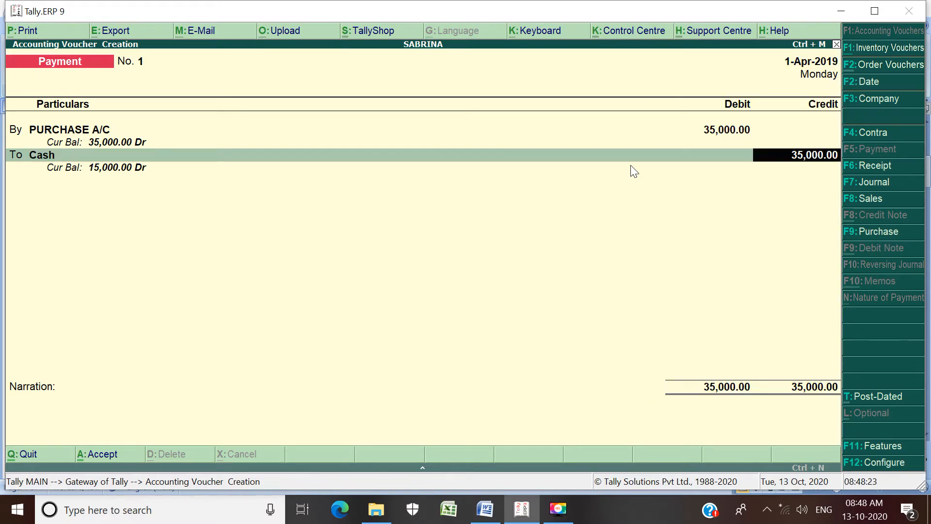
key("Return")
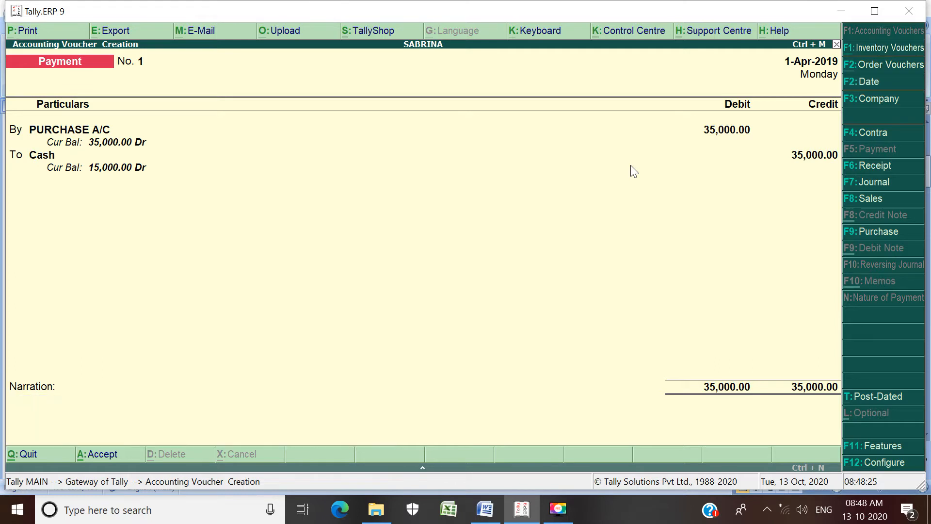
key("Return")
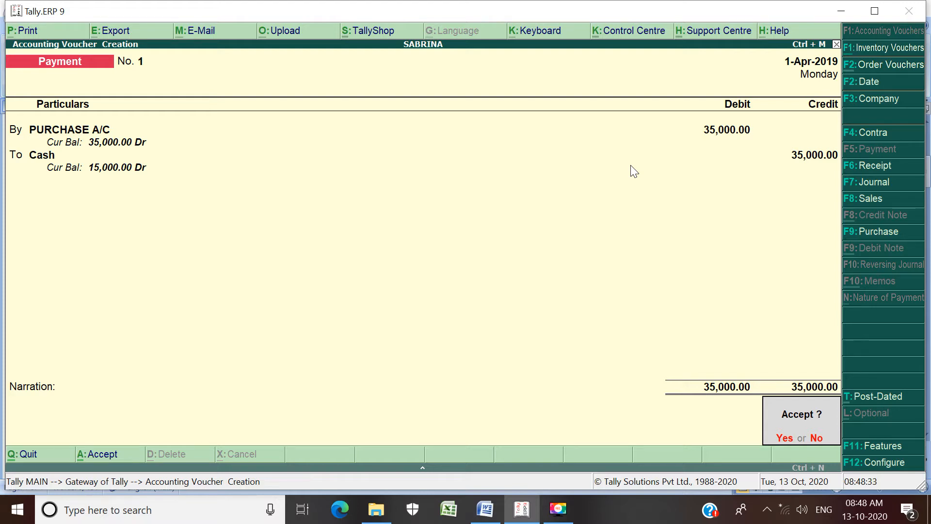
key("Return")
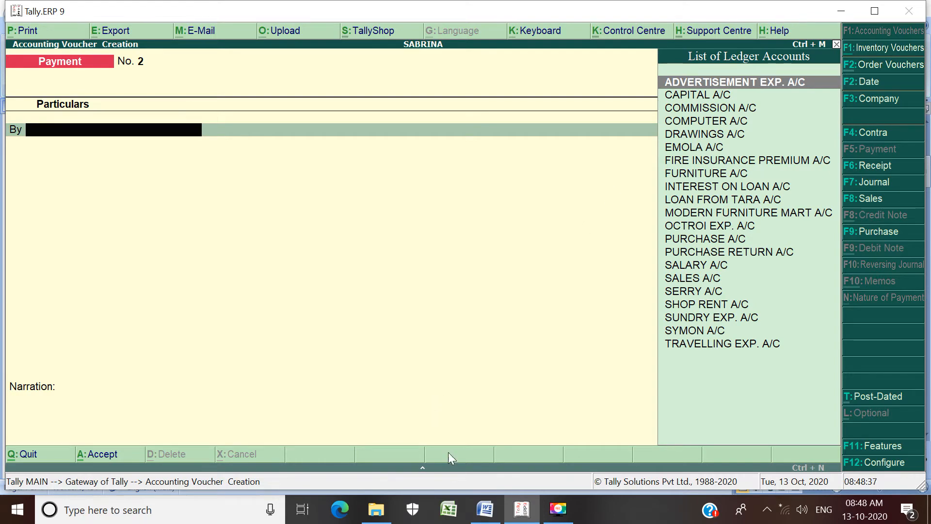
Switch to the Word exercise document, correct "PURCHASE" to "PURCHASED" in transaction 5 and save the document
left_click(486, 515)
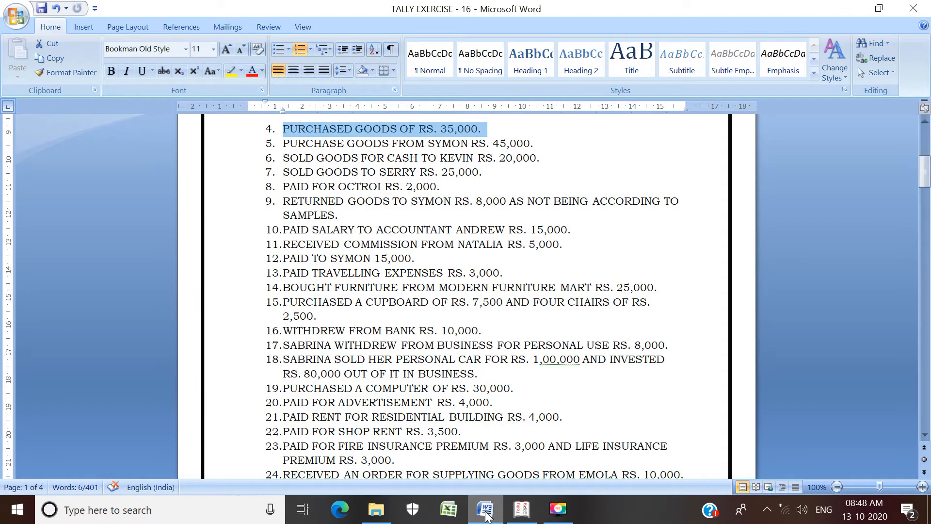
left_click(475, 149)
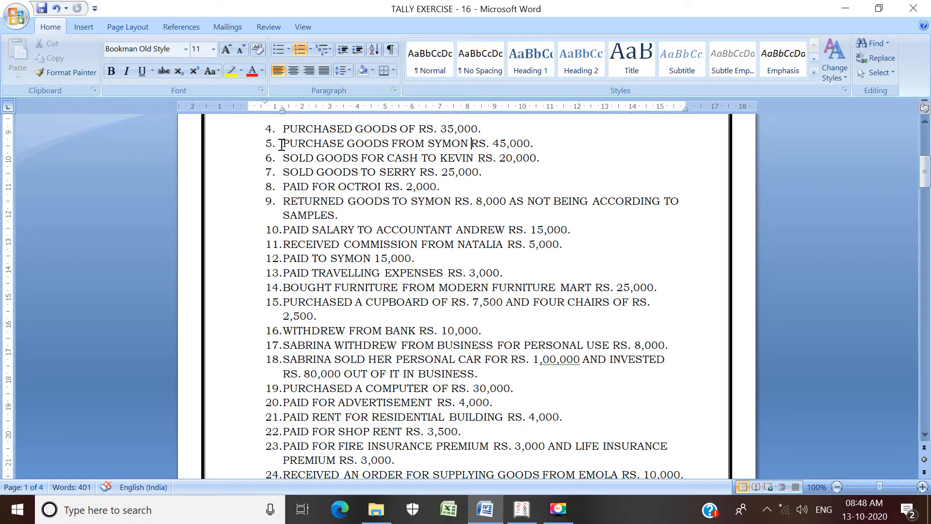
left_click_drag(281, 144, 561, 144)
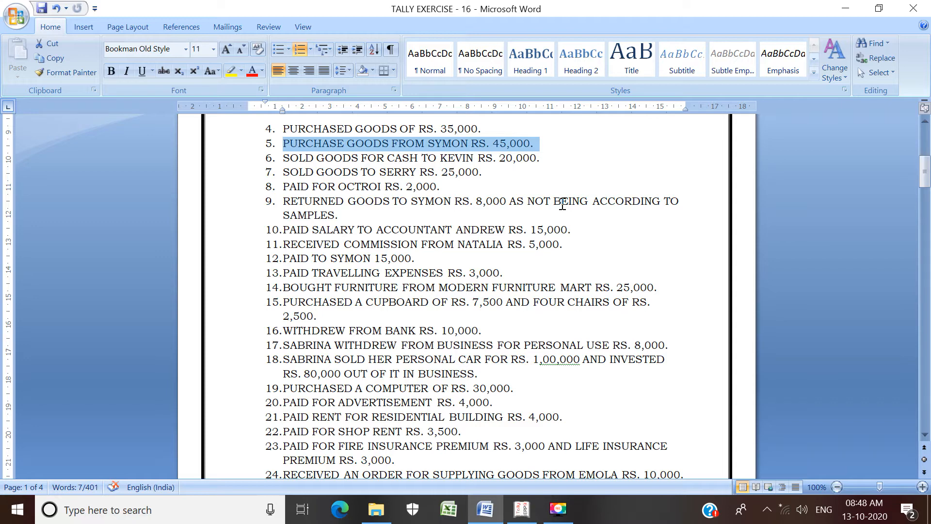
left_click(345, 143)
type("D")
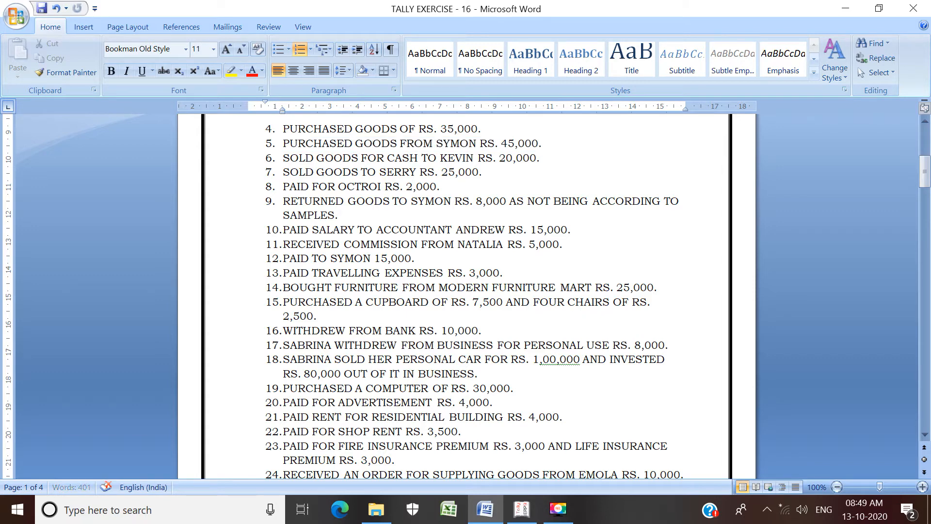
key("ctrl+s")
Insert several unnumbered blank lines between transactions 5 and 6
left_click_drag(283, 144, 550, 146)
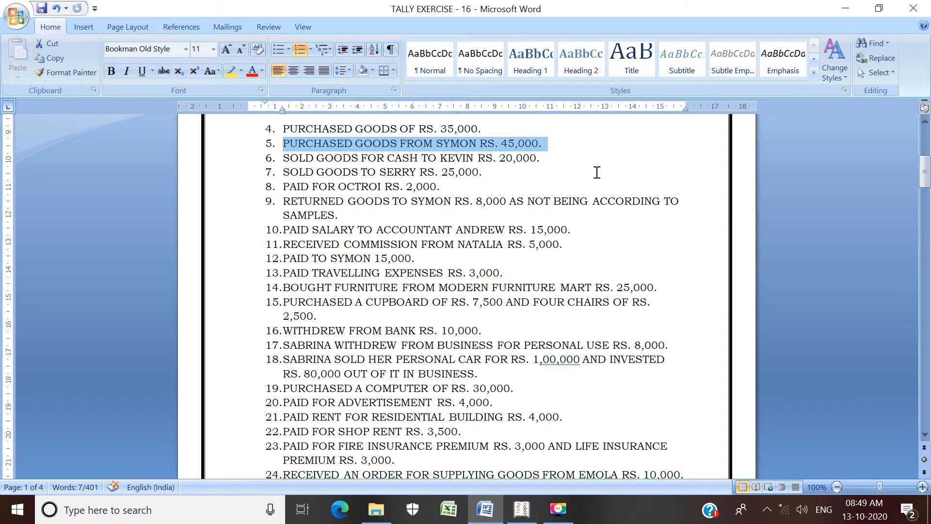
left_click(563, 152)
key("Return")
key("Return")
key("Return")
key("Return")
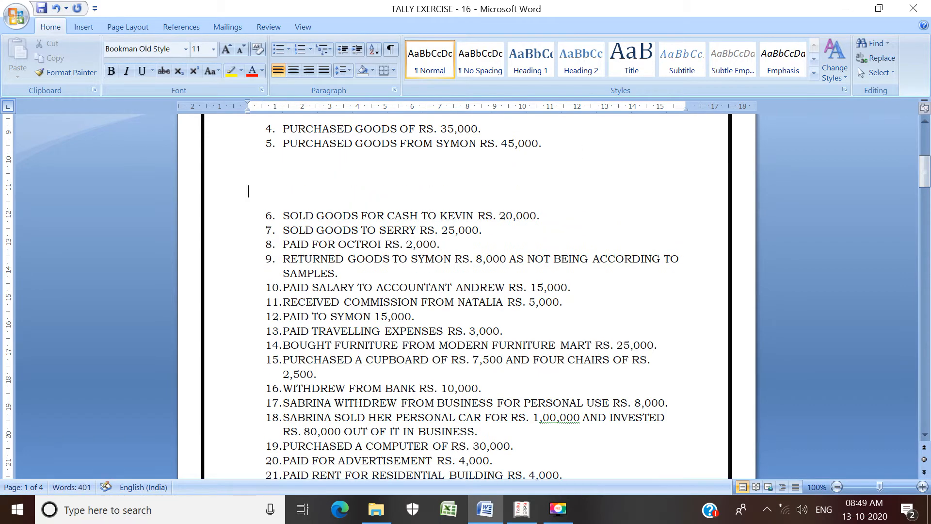
key("Up")
key("Up")
key("Up")
key("Up")
key("Down")
Write the journal entry under transaction 5, PURCHASE A/C followed by TO the supplier's account, and save the document
type("PURCHASE A/C")
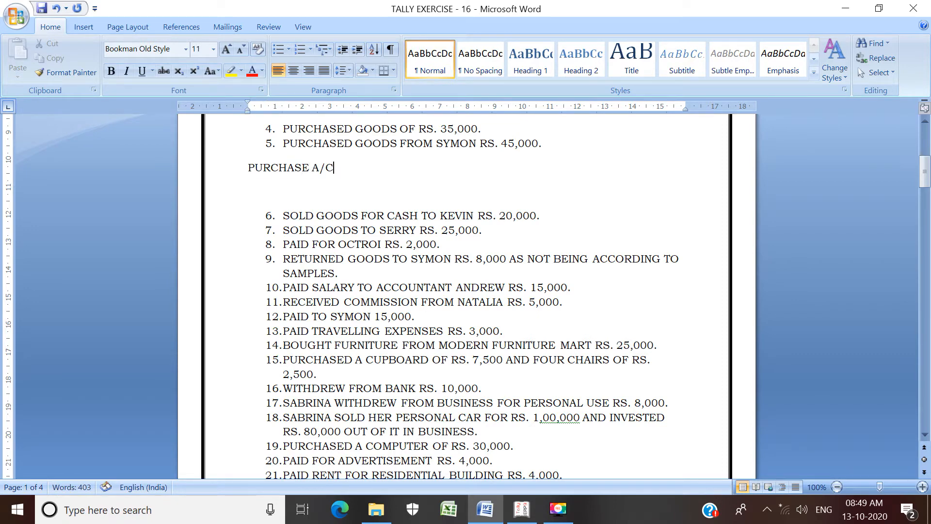
key("Return")
type("T")
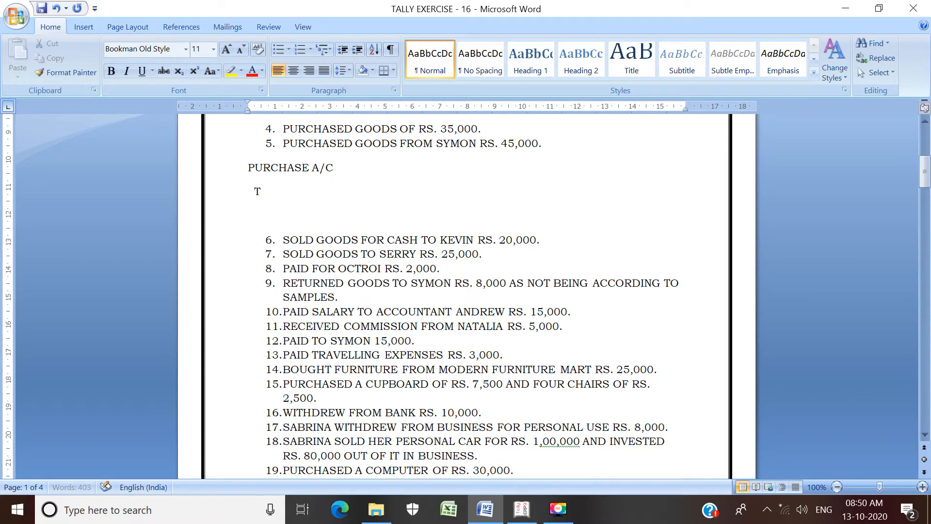
type("O SYMON A/C")
key("ctrl+s")
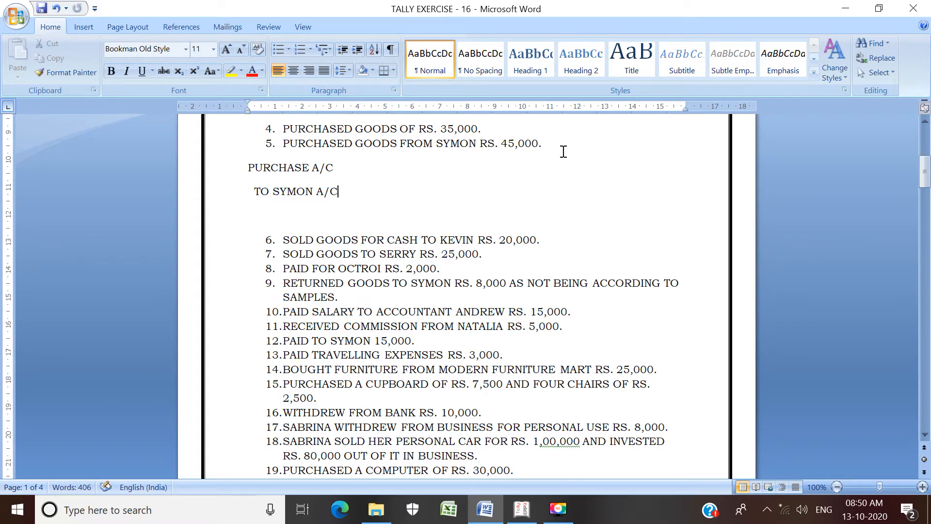
Switch to Tally.ERP 9 and start a purchase voucher with supplier invoice number 1, keeping the default date
left_click(532, 516)
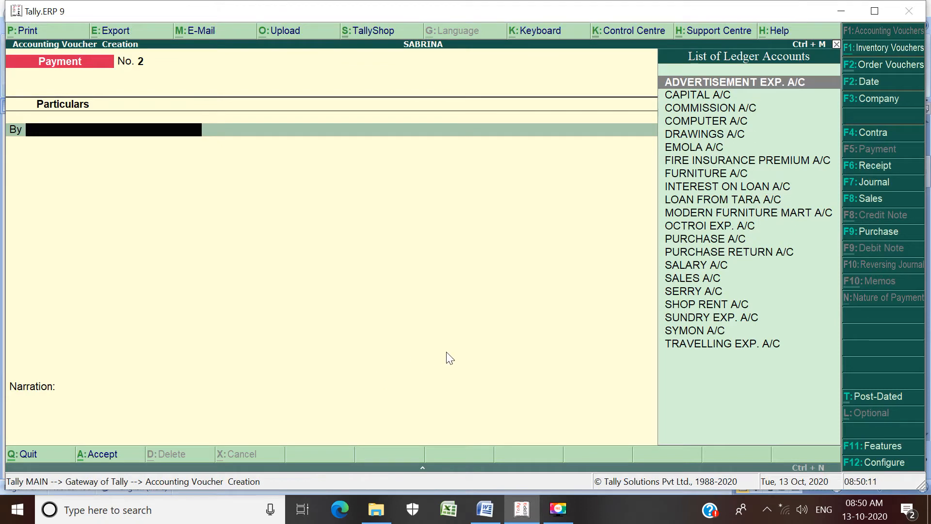
left_click(881, 234)
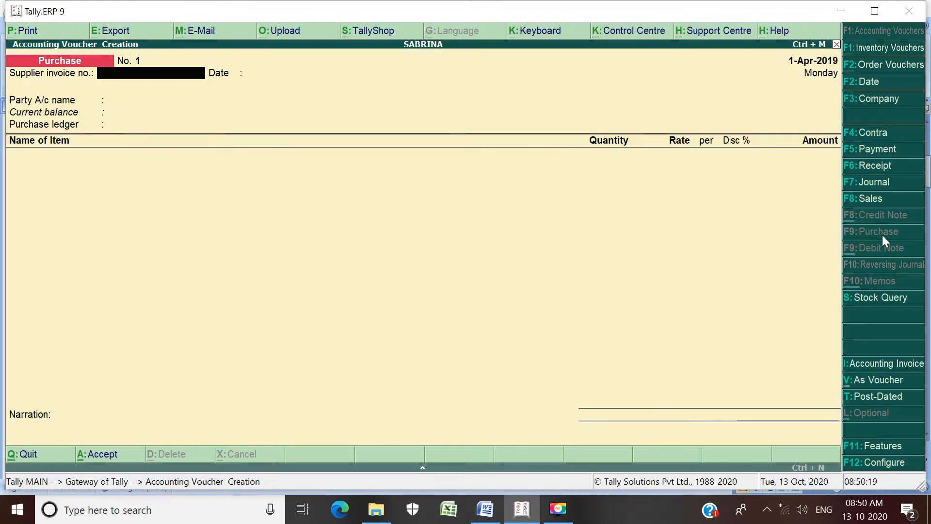
type("1")
key("Return")
key("Return")
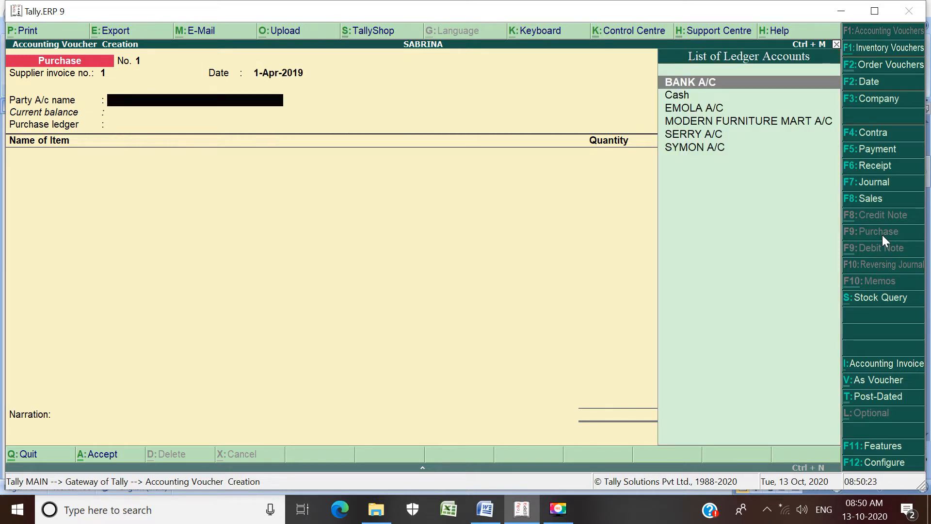
Set the party account to the supplier from transaction 5 and accept the party details without changes
key("Down")
key("Down")
key("Down")
key("Down")
key("Down")
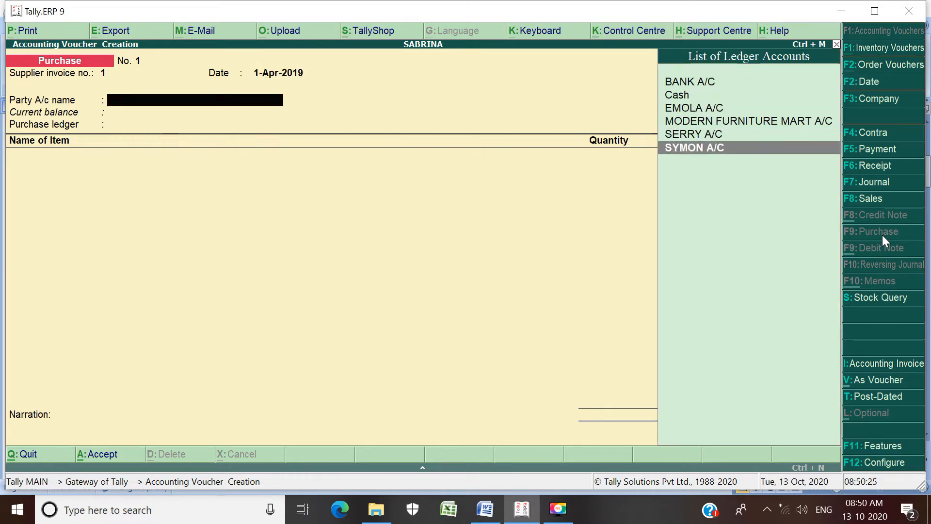
key("Return")
key("Return")
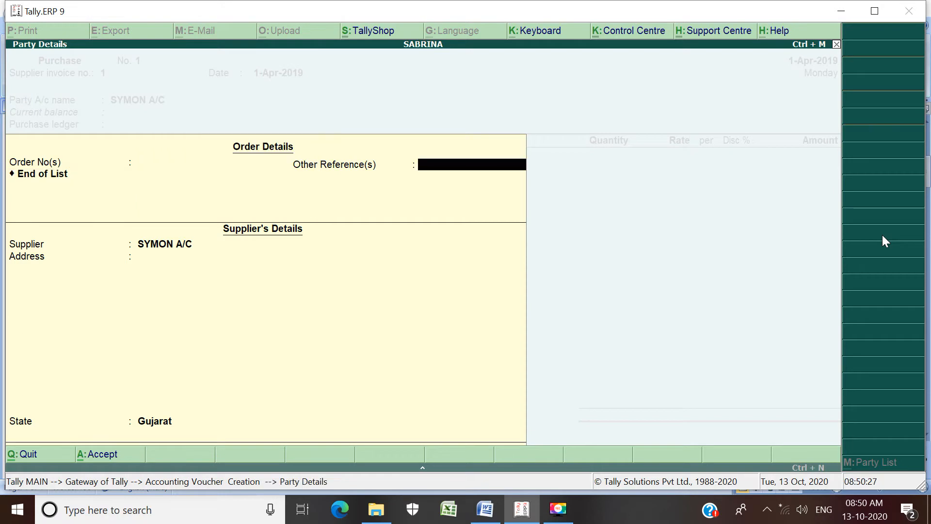
key("Return")
key("Return")
key("Return")
key("Return")
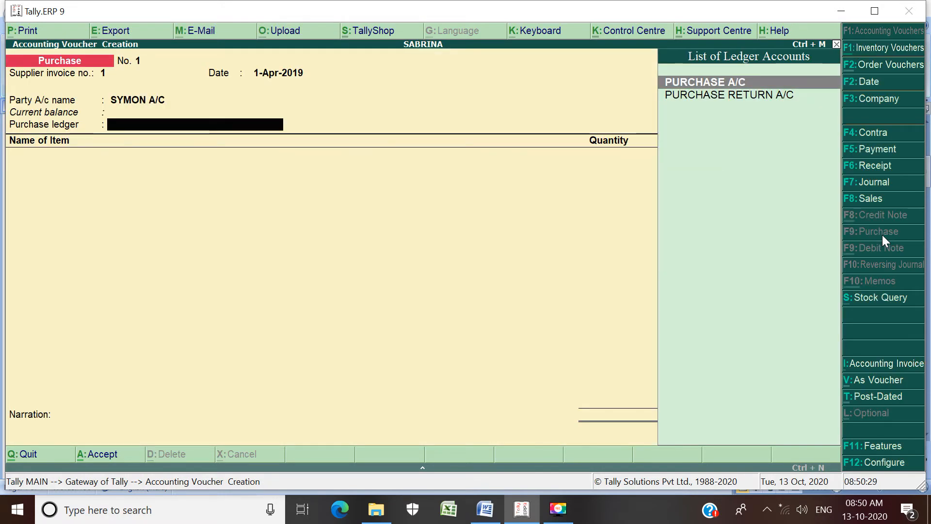
Try to fill in the item invoice with PURCHASE A/C as the purchase ledger and no stock items
key("Return")
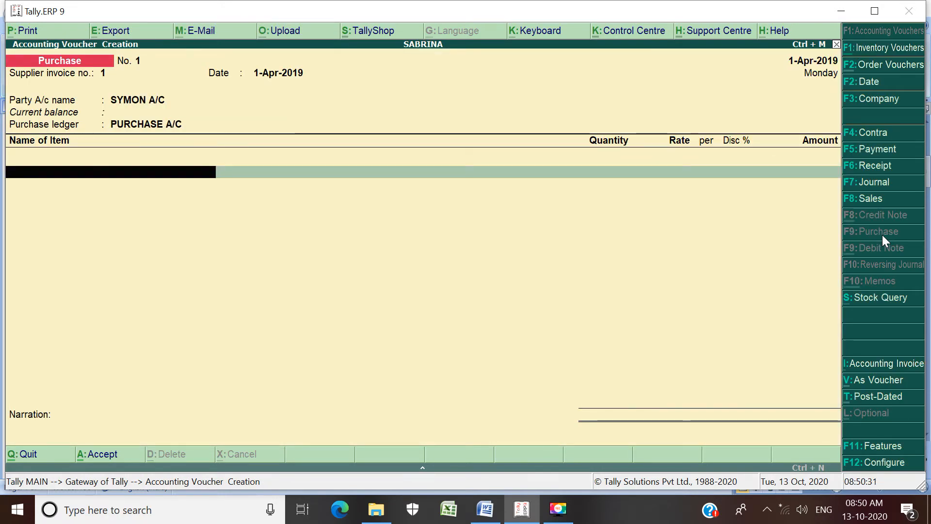
key("Return")
key("BackSpace")
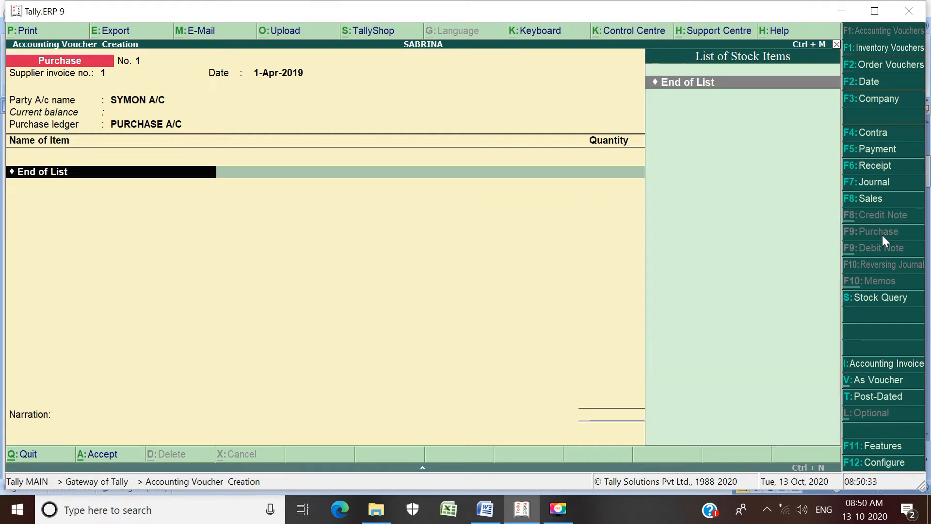
key("BackSpace")
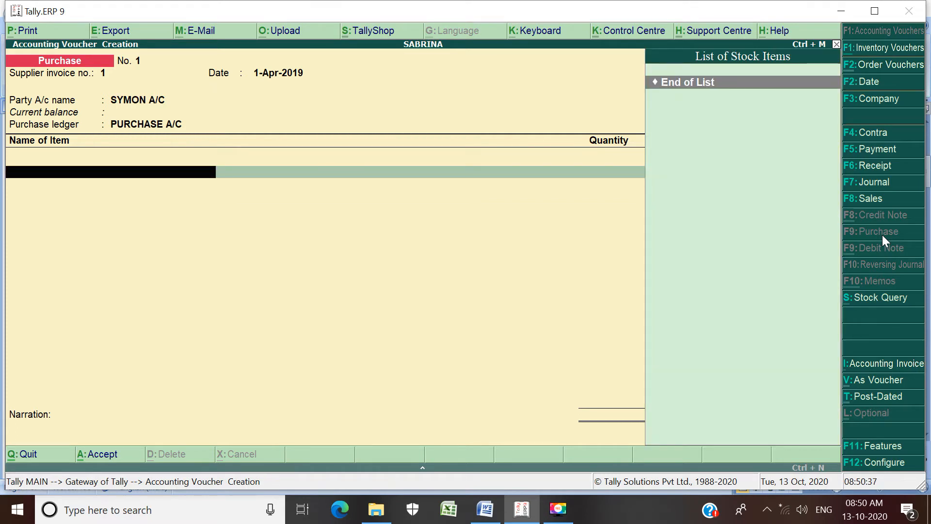
key("Return")
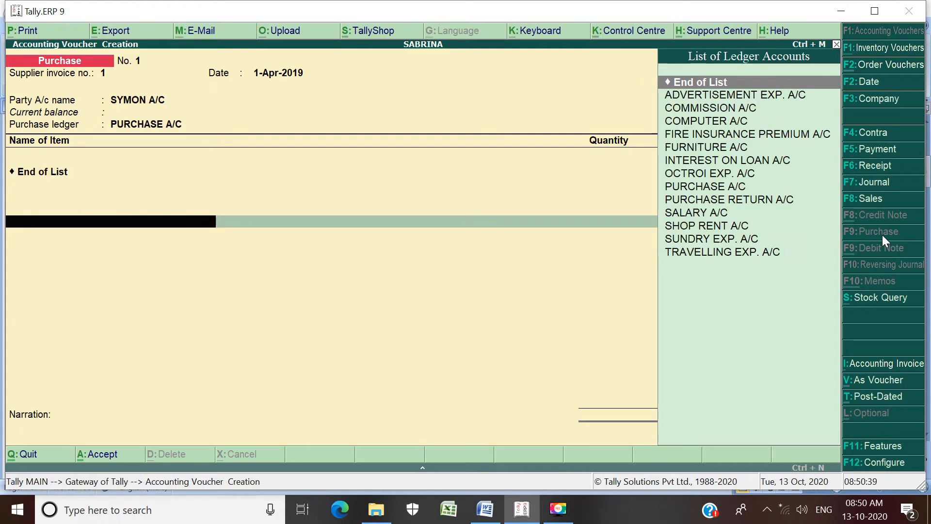
key("Return")
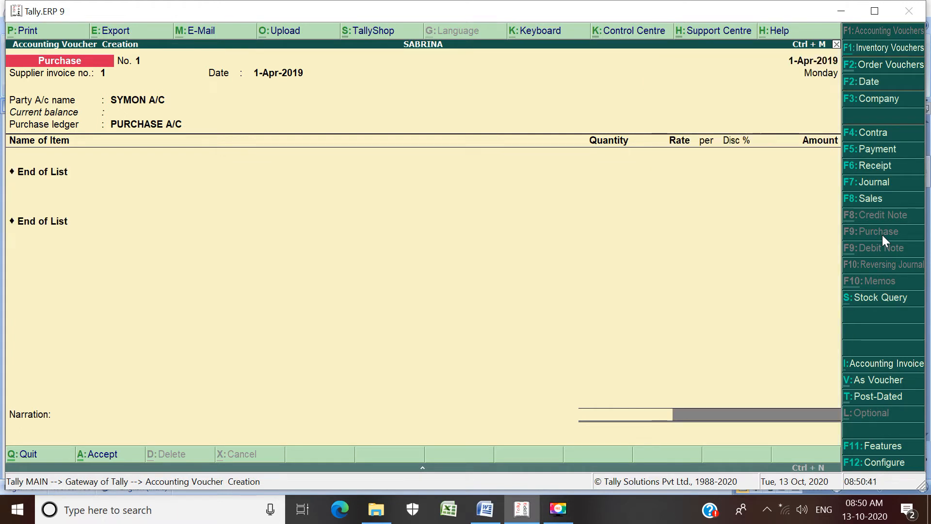
key("BackSpace")
key("BackSpace")
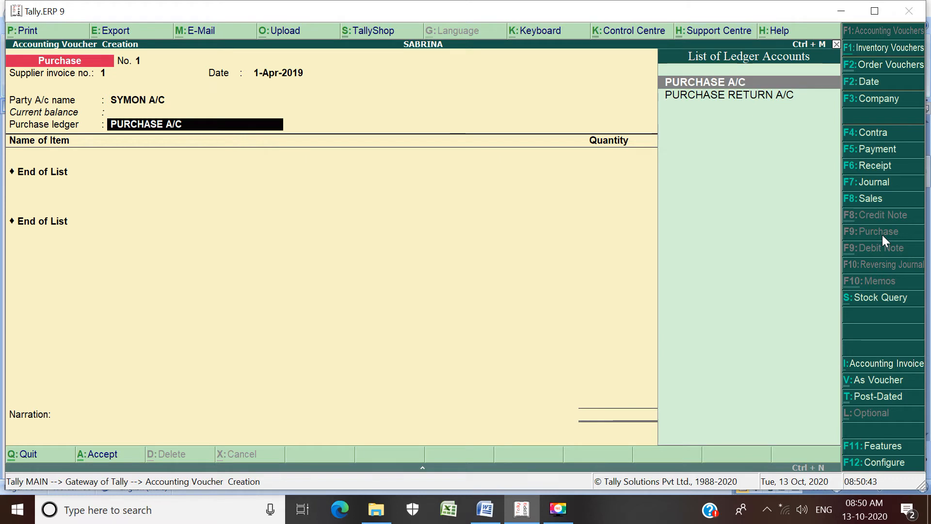
key("Return")
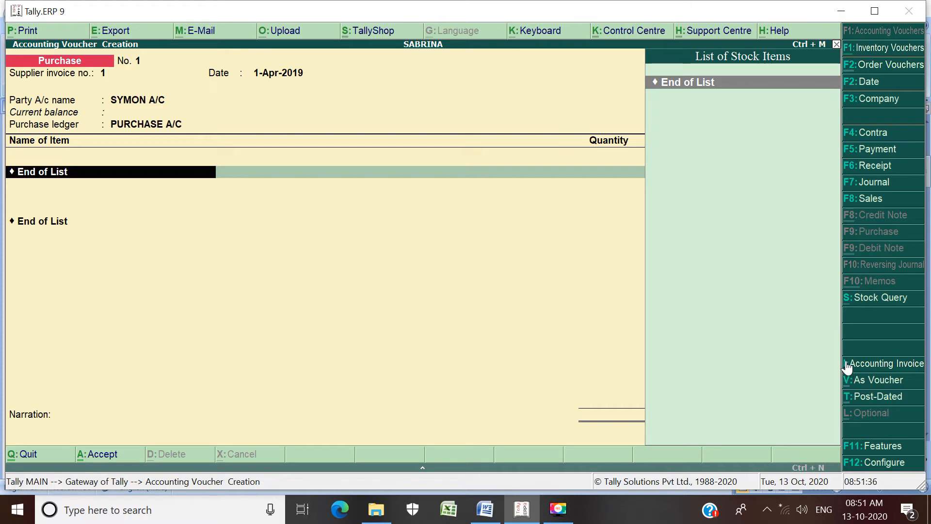
Change the purchase voucher to accounting invoice mode, keeping its invoice number, date, party account and party details
left_click(895, 363)
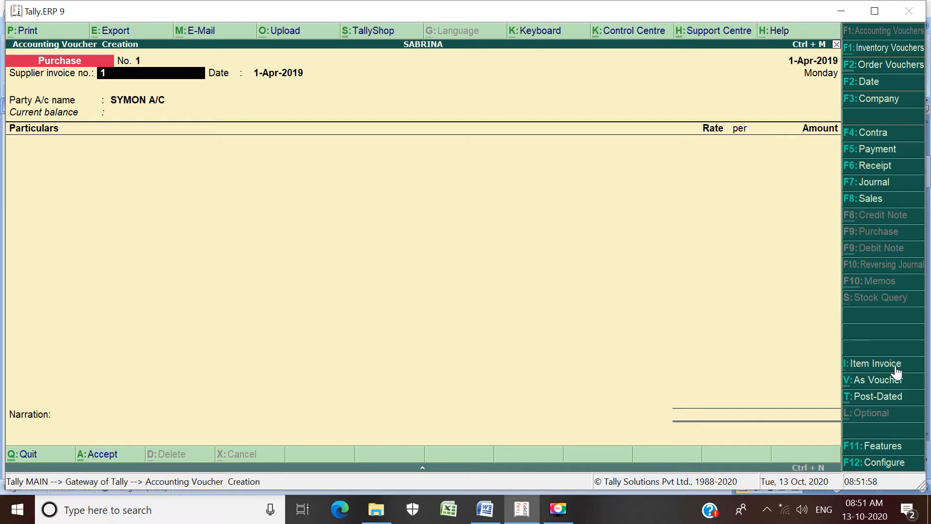
key("Return")
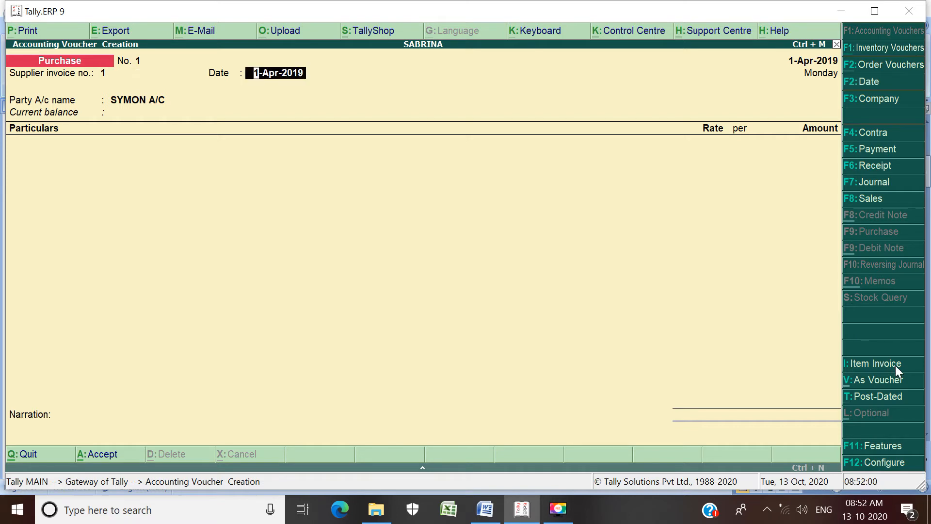
key("Return")
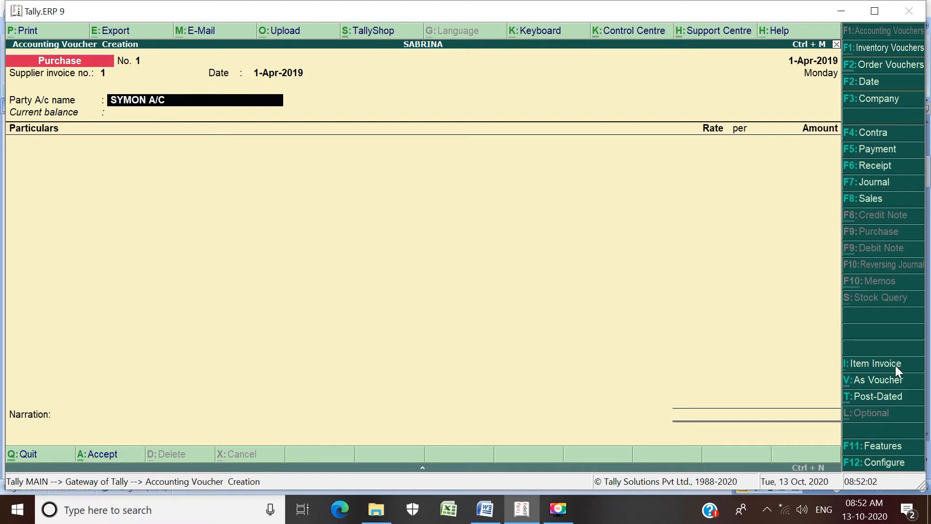
key("Return")
key("Return")
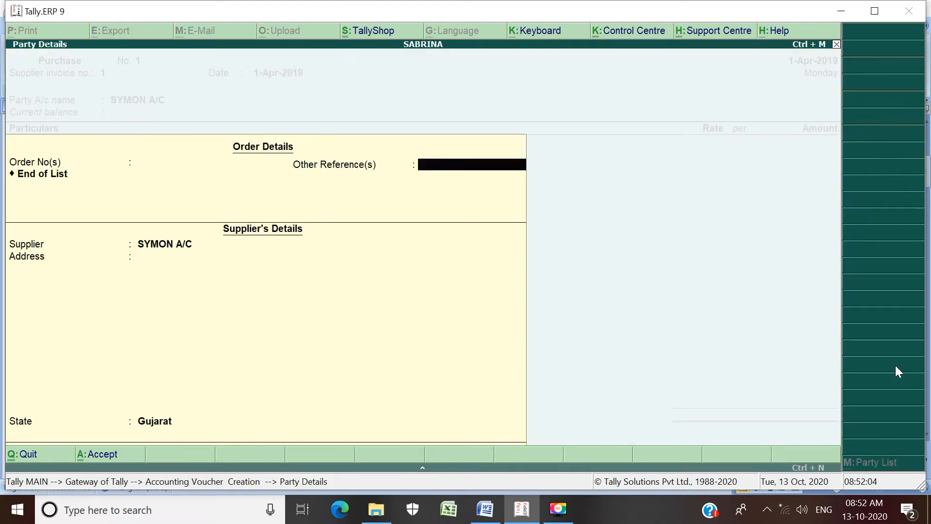
key("Return")
key("Return")
key("Return")
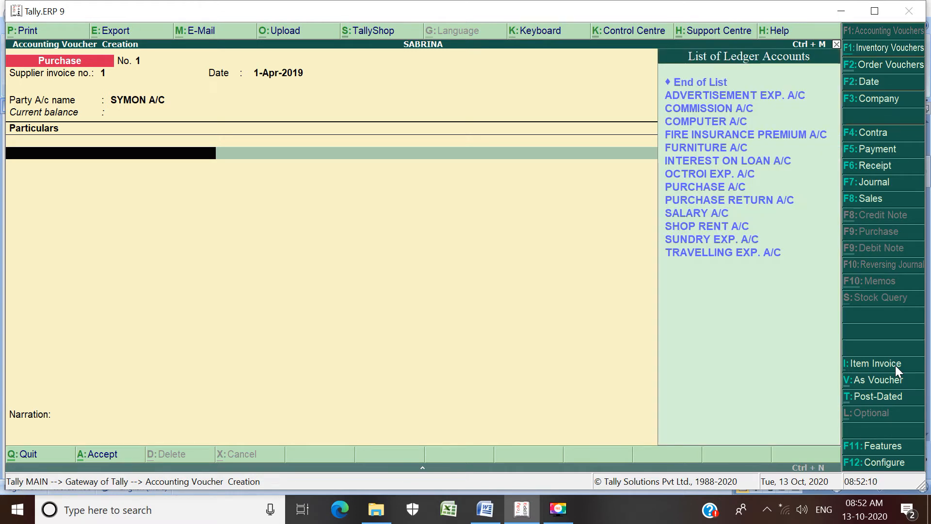
Add PURCHASE A/C to the invoice particulars with an amount of 45,000
key("Down")
key("Down")
key("Down")
key("Down")
key("Down")
key("Down")
key("Down")
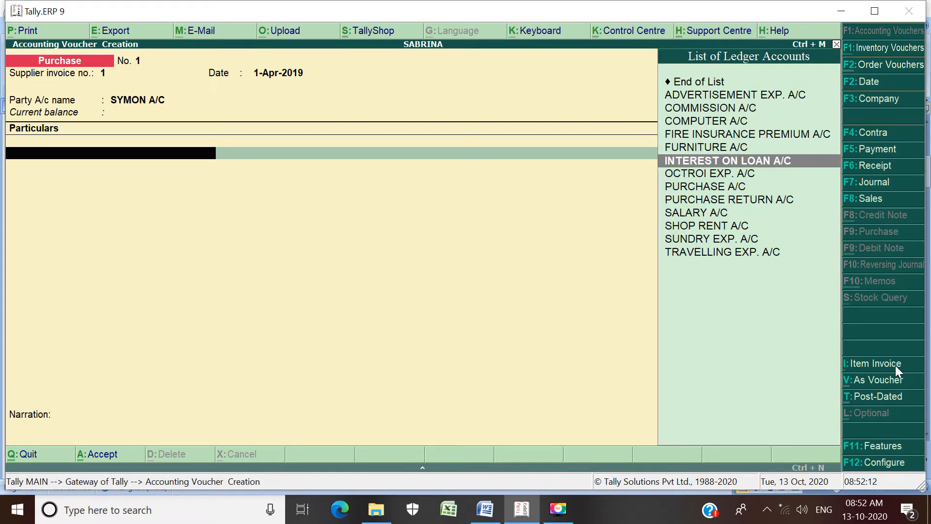
key("Down")
key("Down")
key("Return")
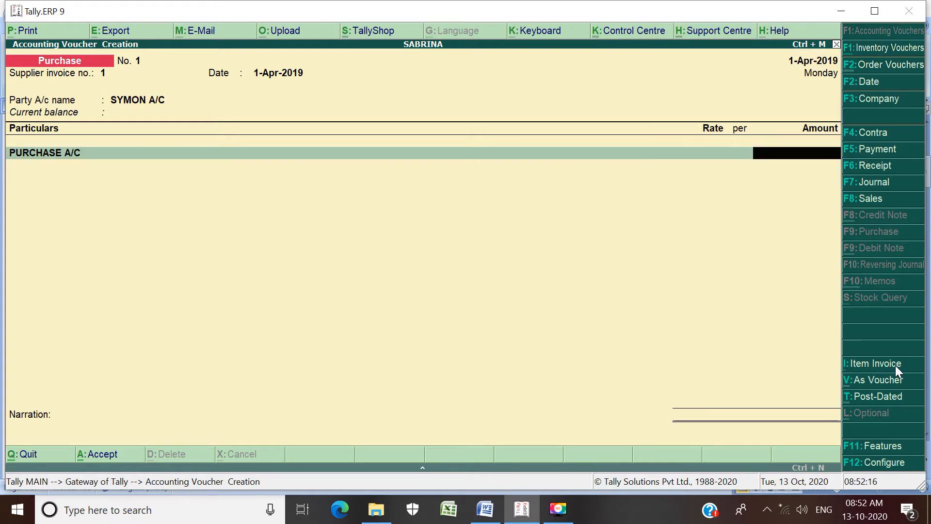
type("45,000")
key("Return")
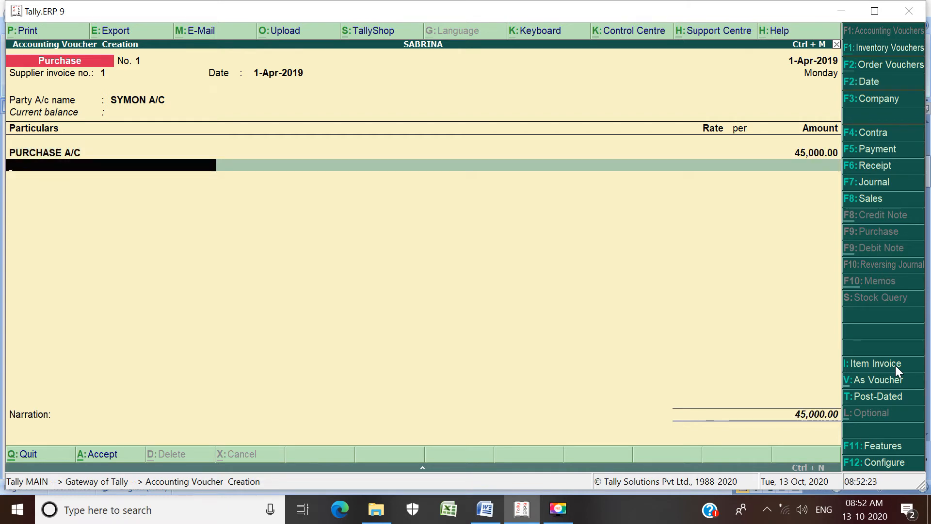
Finish the purchase voucher for transaction 5 with no further particulars or narration and save it
key("Return")
key("Return")
key("Return")
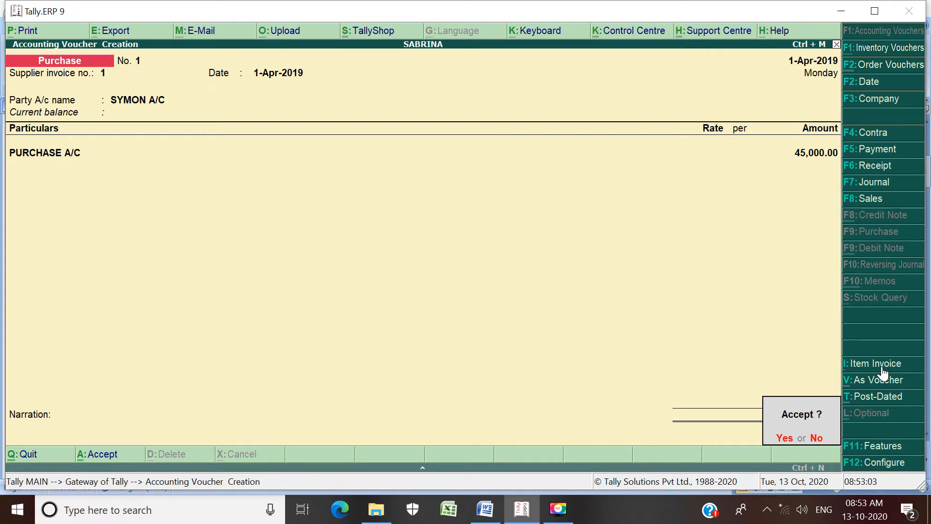
key("Return")
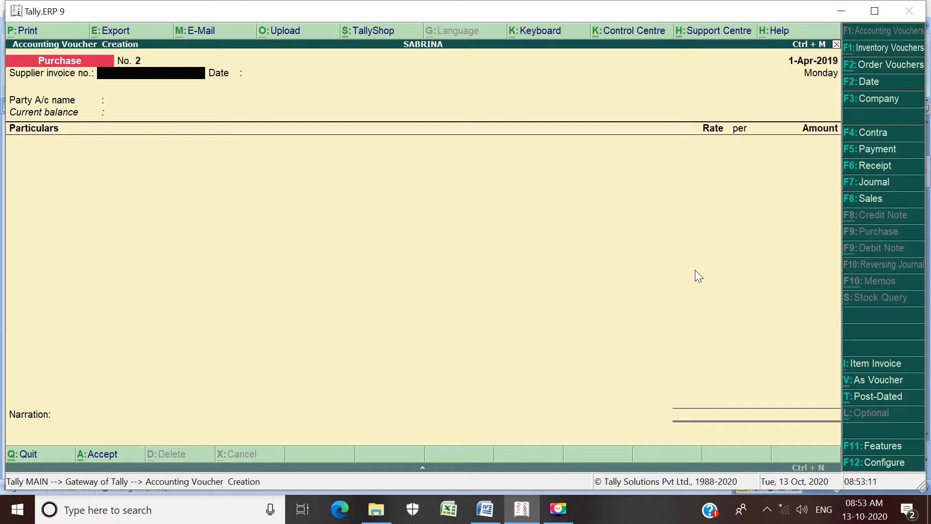
Switch the new blank purchase voucher to item invoice mode and back to accounting invoice mode
left_click(869, 367)
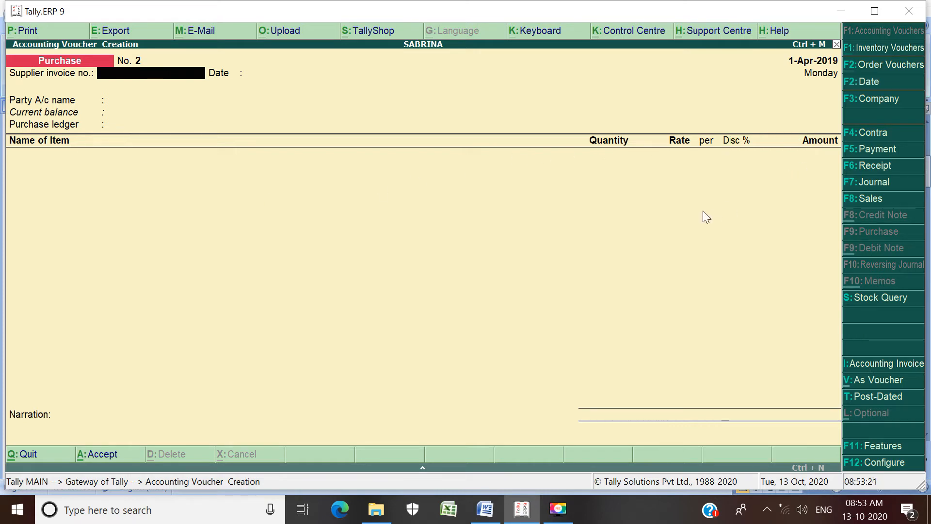
left_click(886, 367)
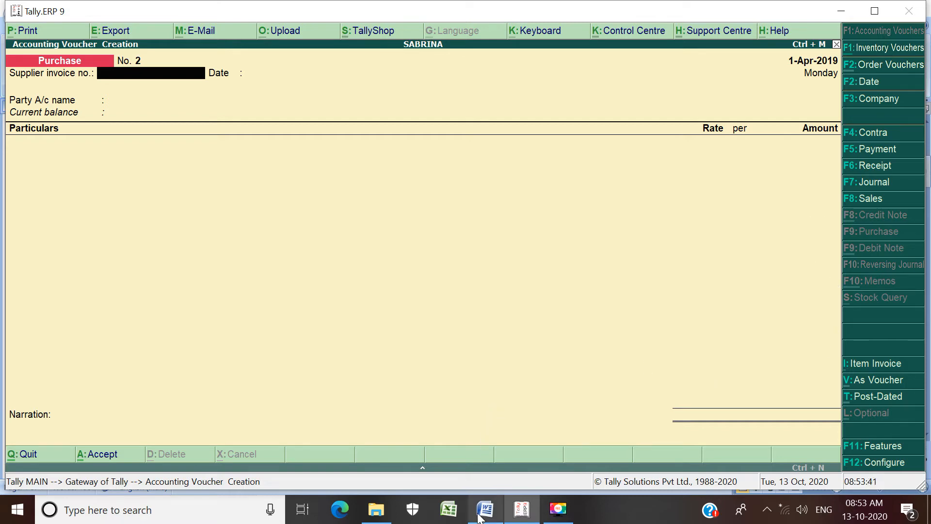
Switch to the Word document and highlight transaction 6, the cash sale of goods for Rs. 20,000
mouse_move(485, 509)
left_click(472, 458)
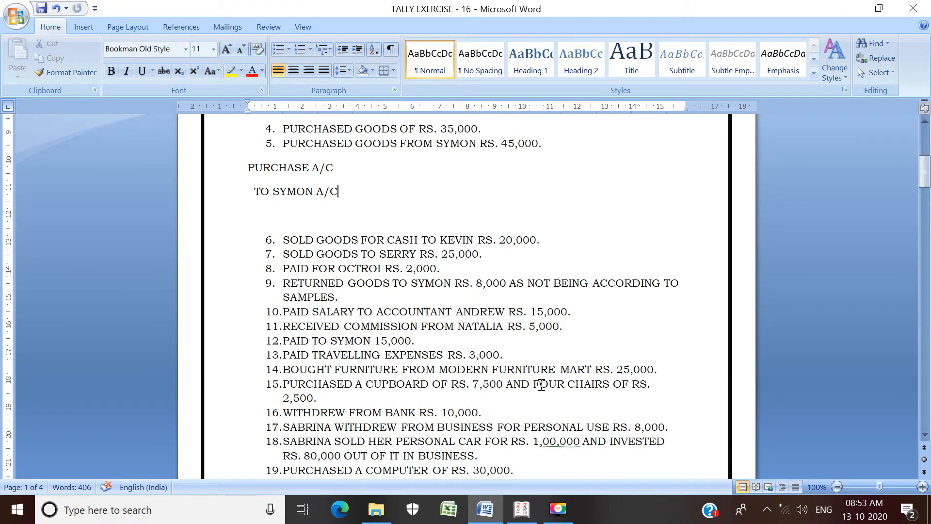
left_click(291, 239)
left_click(557, 239, "shift")
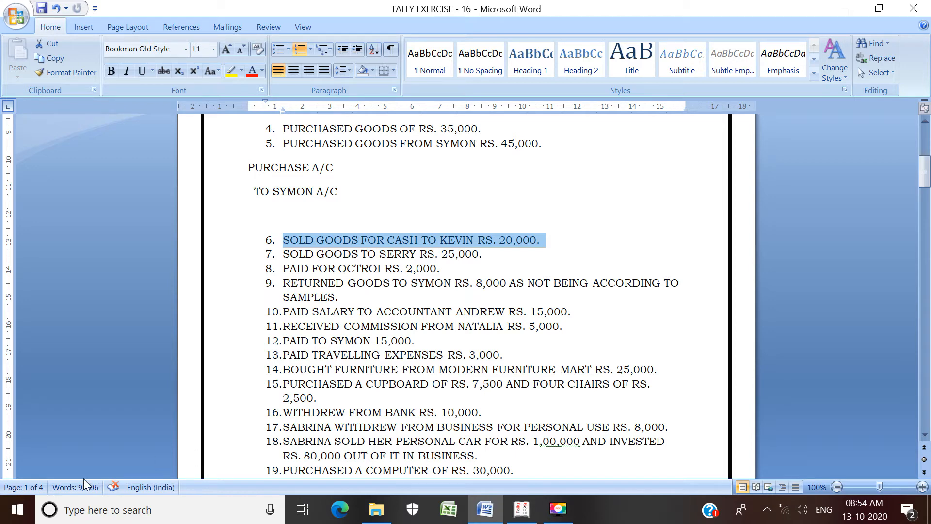
Switch back to Tally.ERP 9 and start a receipt voucher crediting SALES A/C, leaving its inventory allocations empty
left_click(522, 510)
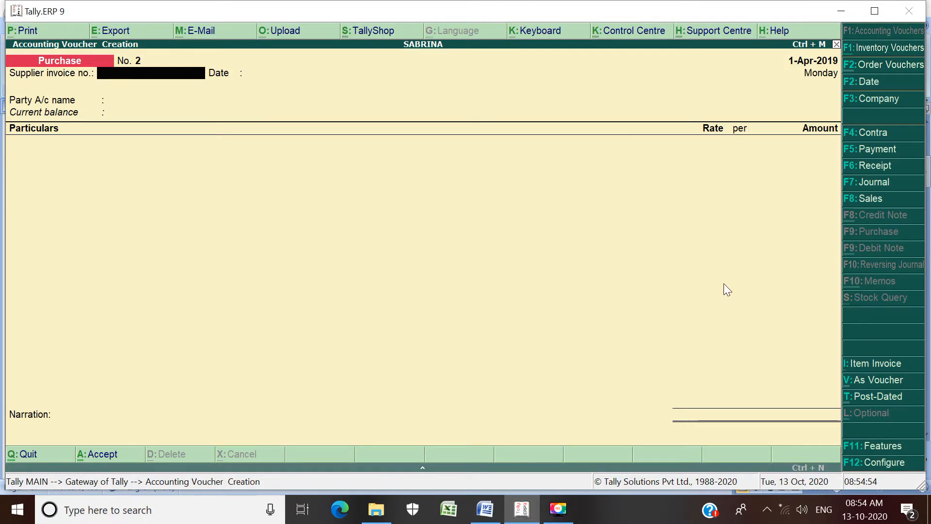
left_click(872, 170)
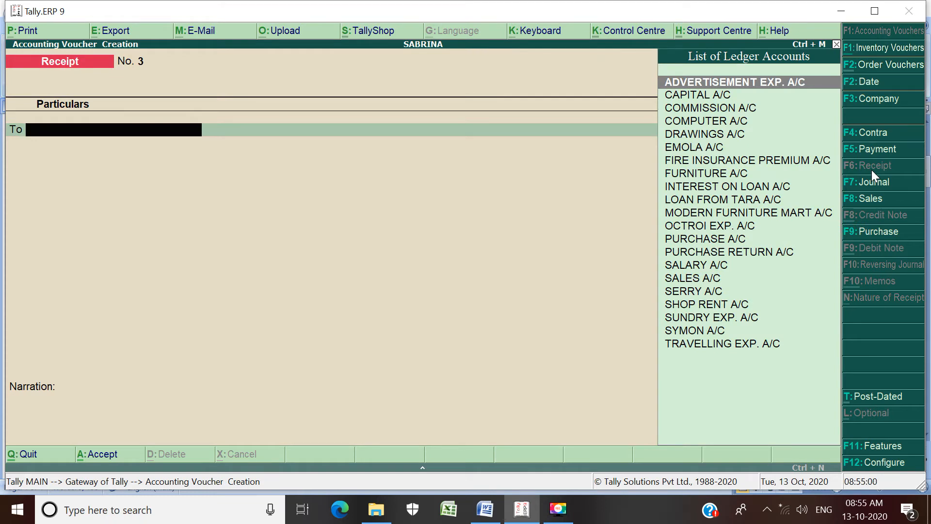
key("Down")
key("Down")
key("Down")
key("Down")
key("Down")
key("Down")
key("Down")
key("Down")
key("Down")
key("Down")
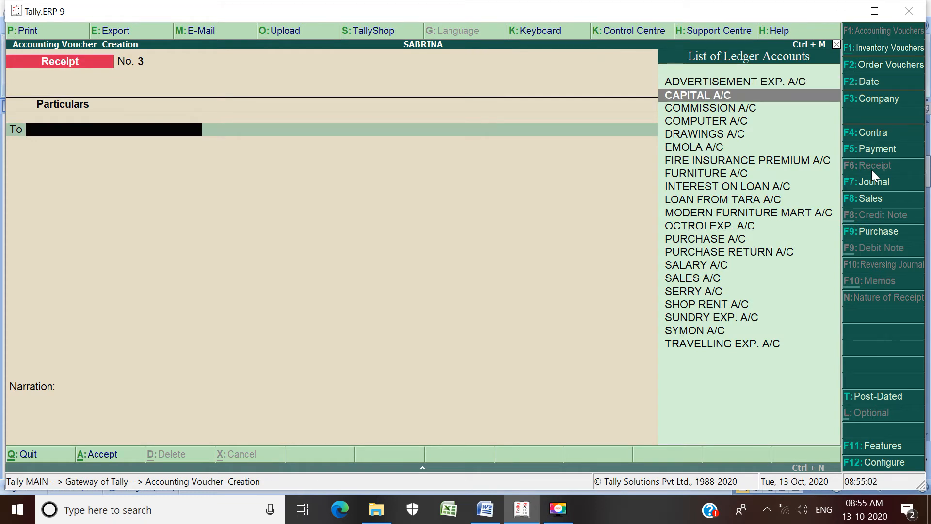
key("Down")
key("Down")
key("Down")
key("Down")
key("Down")
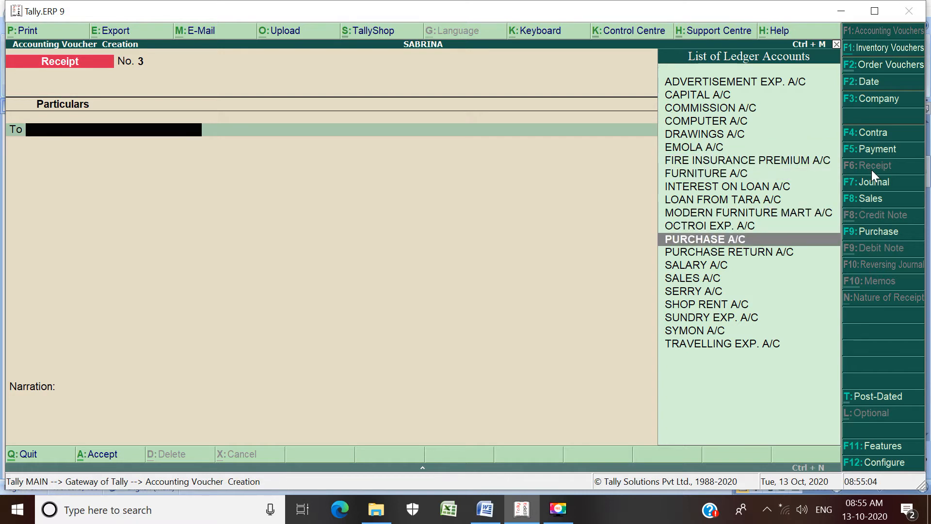
key("Return")
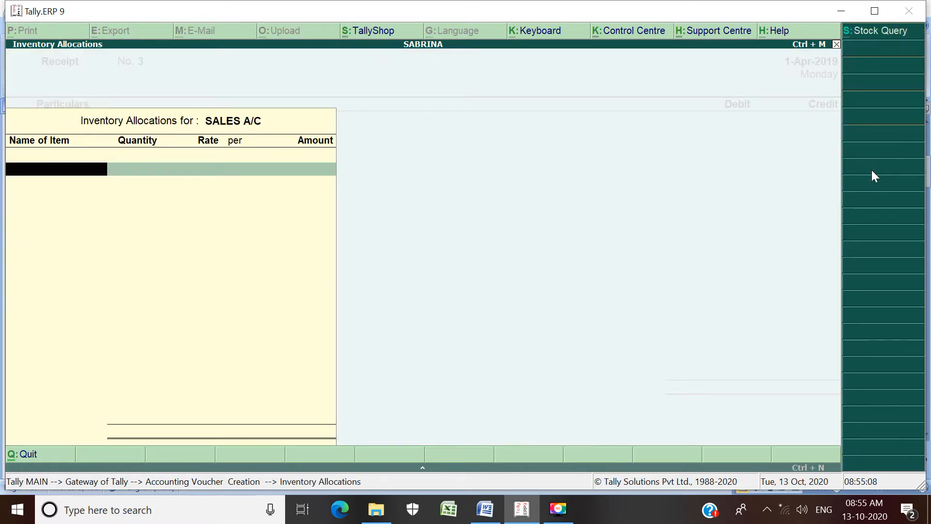
key("Escape")
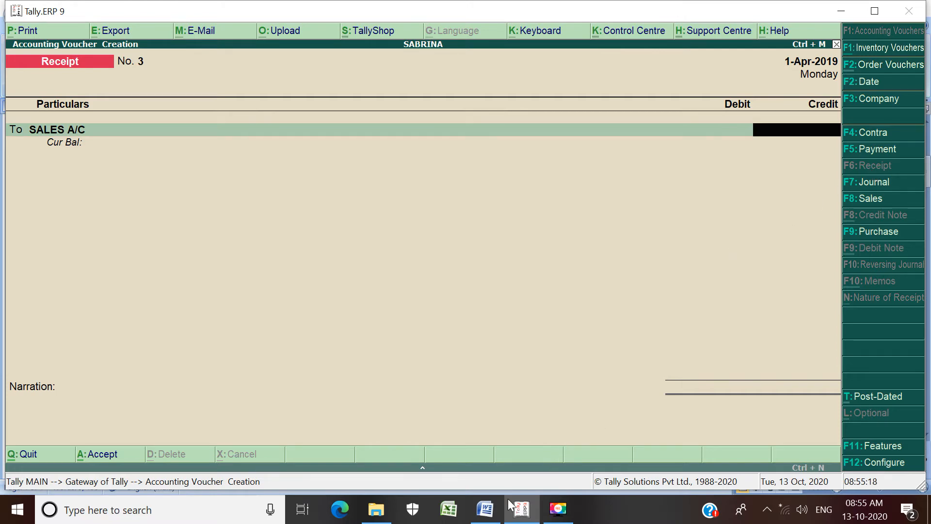
Recheck transaction 6 in the Word document, then set the SALES A/C credit to 20,000 in Tally.ERP 9
left_click(495, 510)
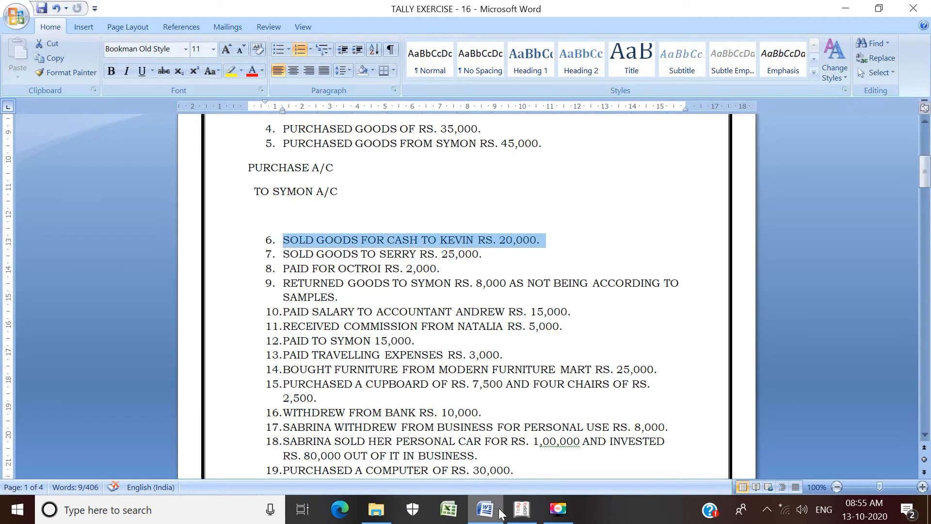
left_click(522, 509)
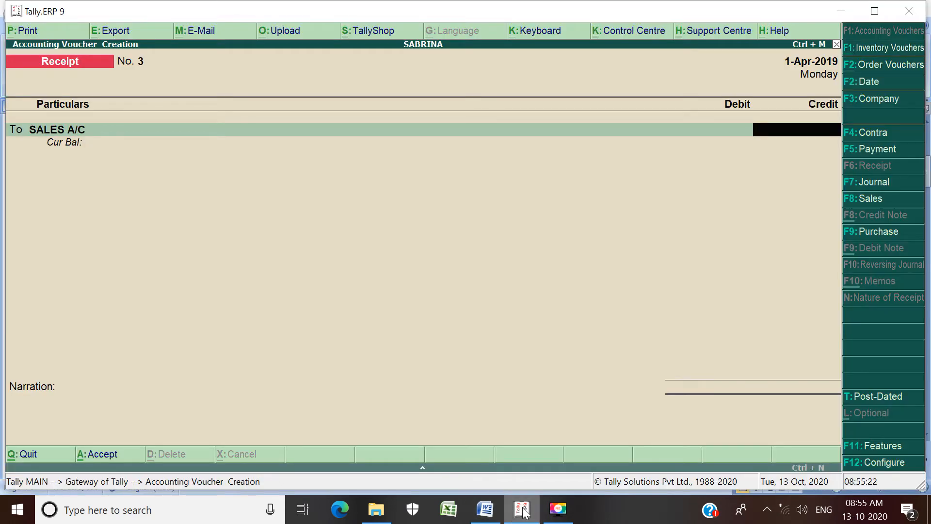
type("20000")
key("Return")
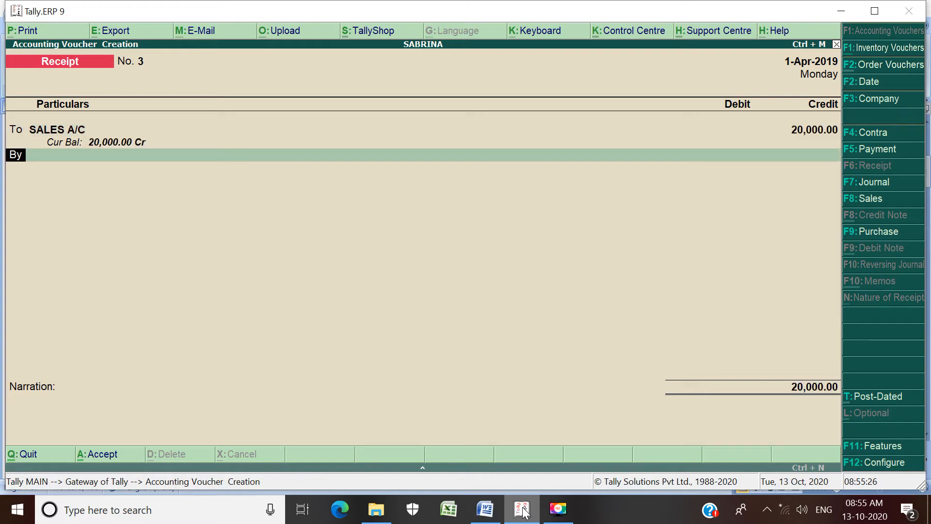
Debit Cash with 20,000 and save the receipt voucher without a narration
key("Return")
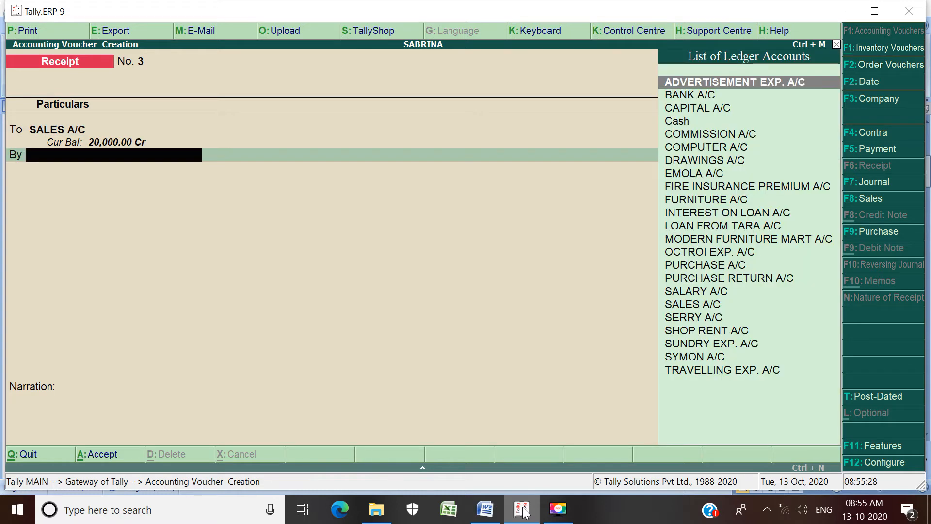
key("Down")
key("Down")
key("Down")
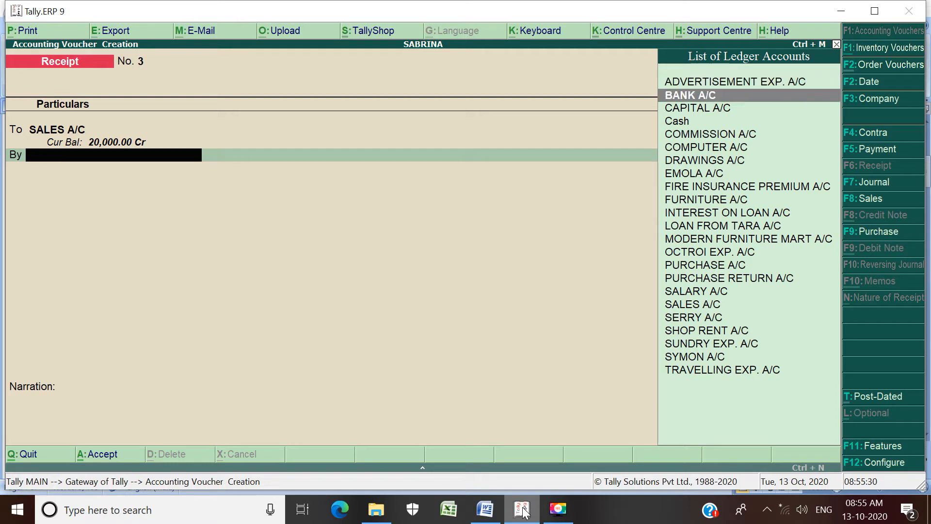
key("Return")
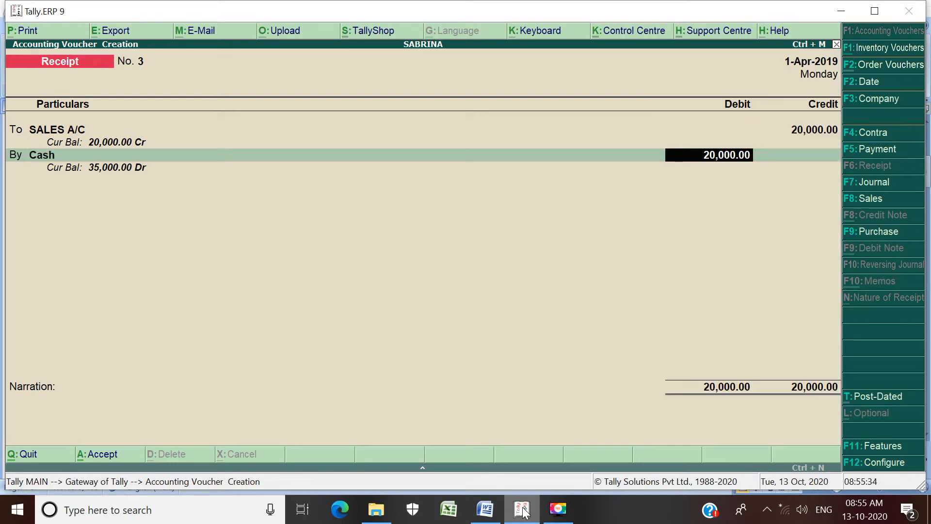
key("Return")
key("Return")
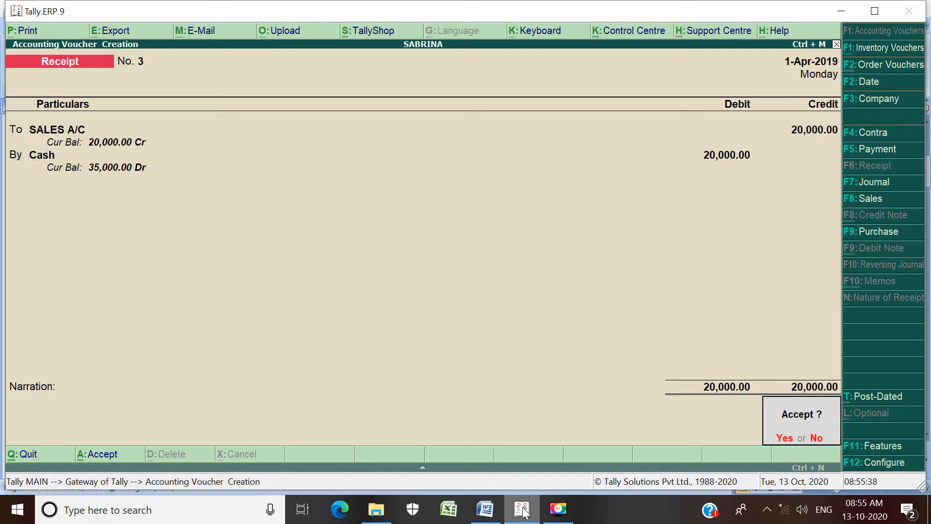
key("y")
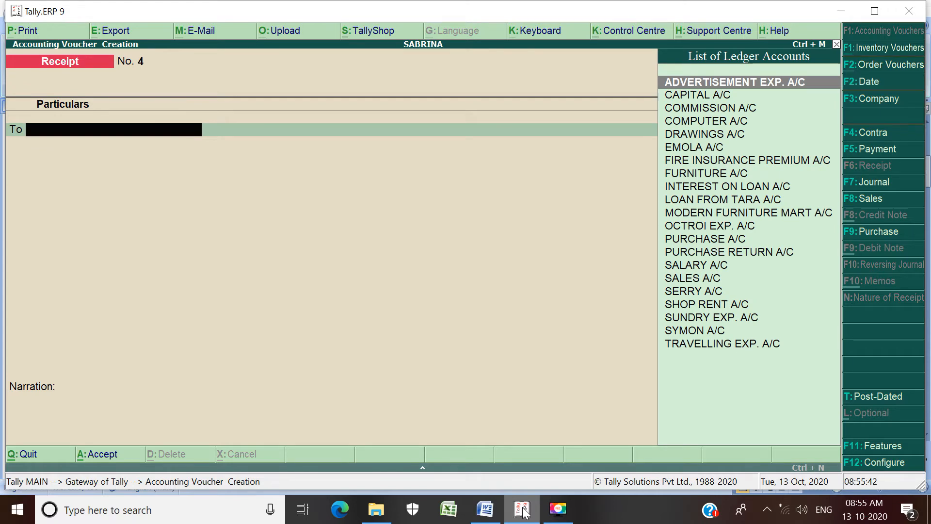
Switch to the Word document and highlight transaction 7, the credit sale of goods for Rs. 25,000
left_click(497, 509)
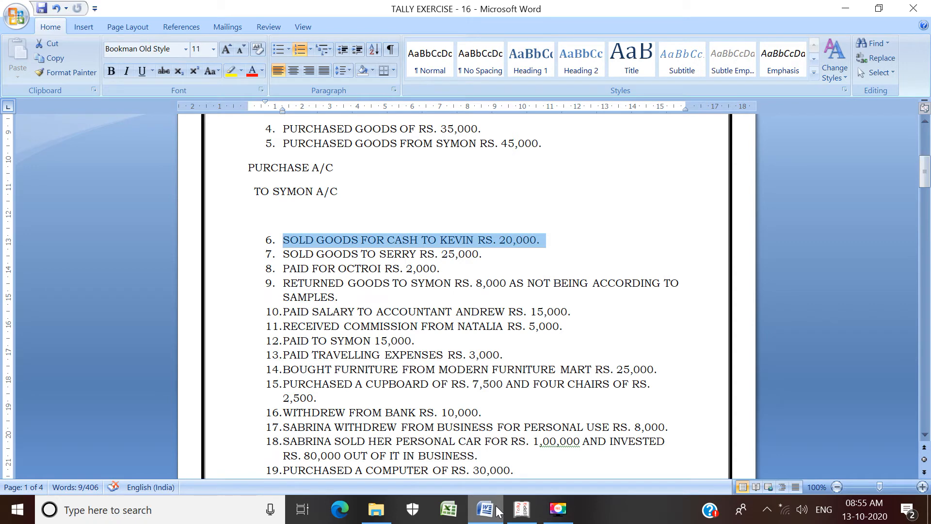
left_click(499, 264)
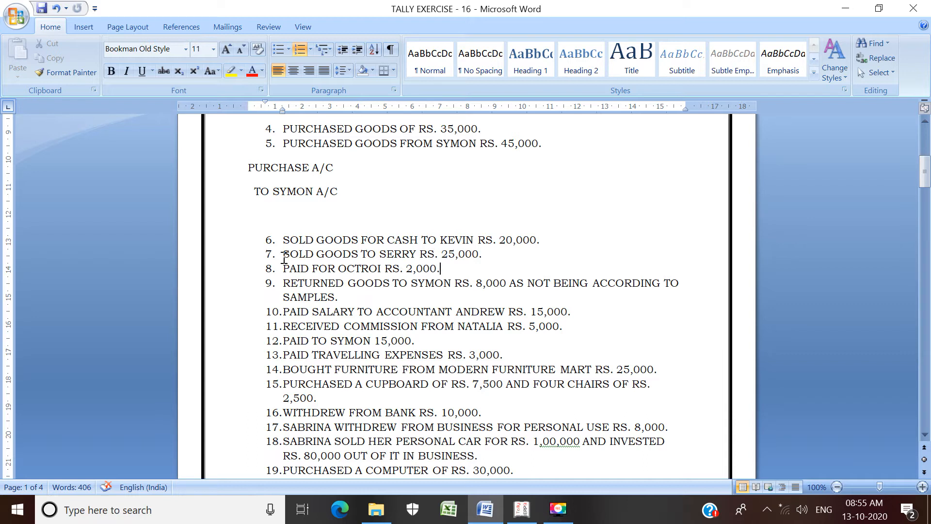
left_click_drag(284, 257, 504, 253)
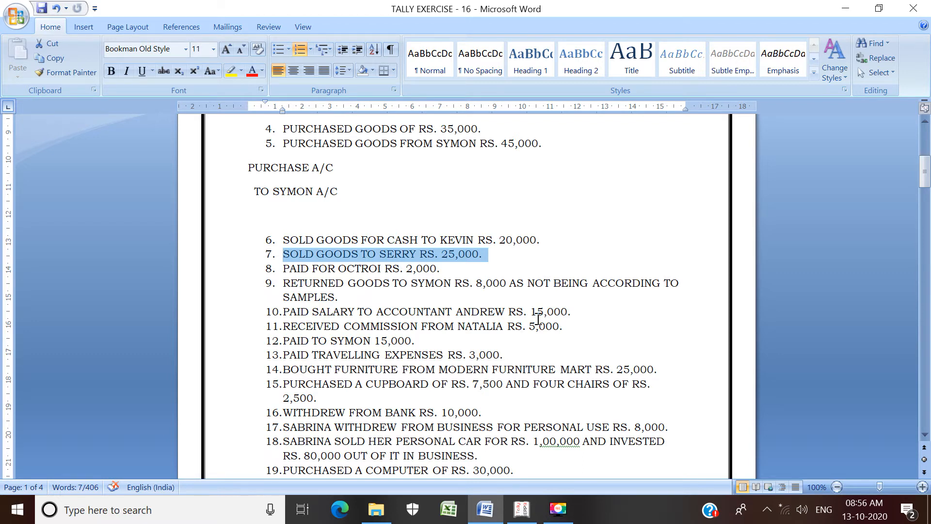
Write the journal entry below transaction 7, with the customer's account on one line and TO SALES A/C beneath, and save the document
left_click(503, 255)
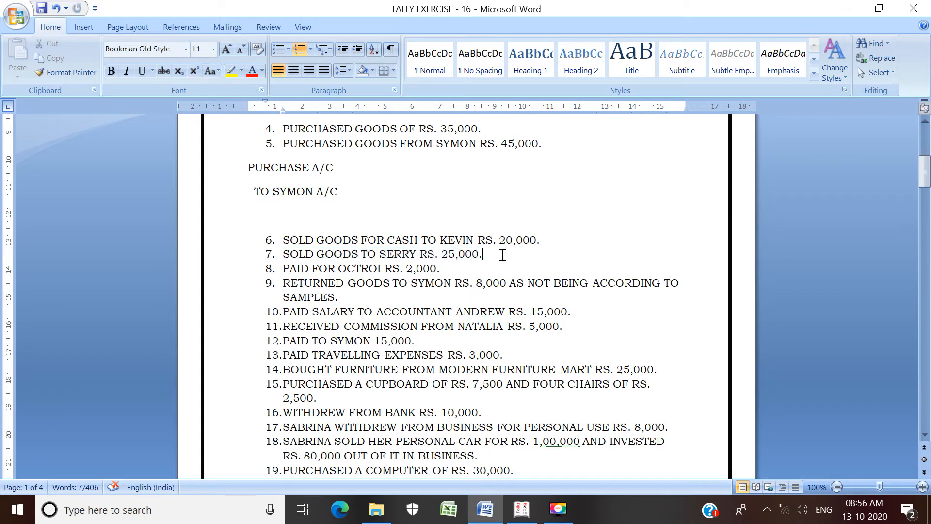
key("Return")
key("Return")
key("Return")
key("Return")
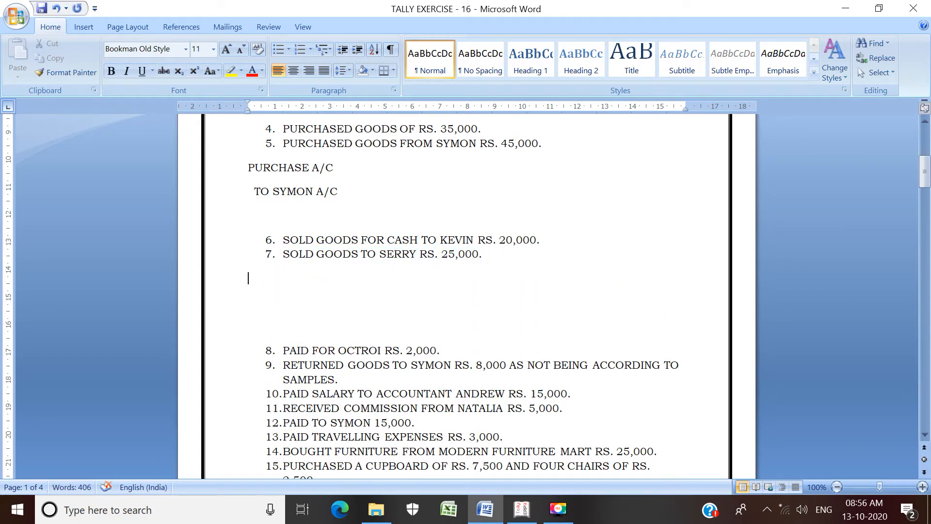
type("SERRY A/C")
key("Return")
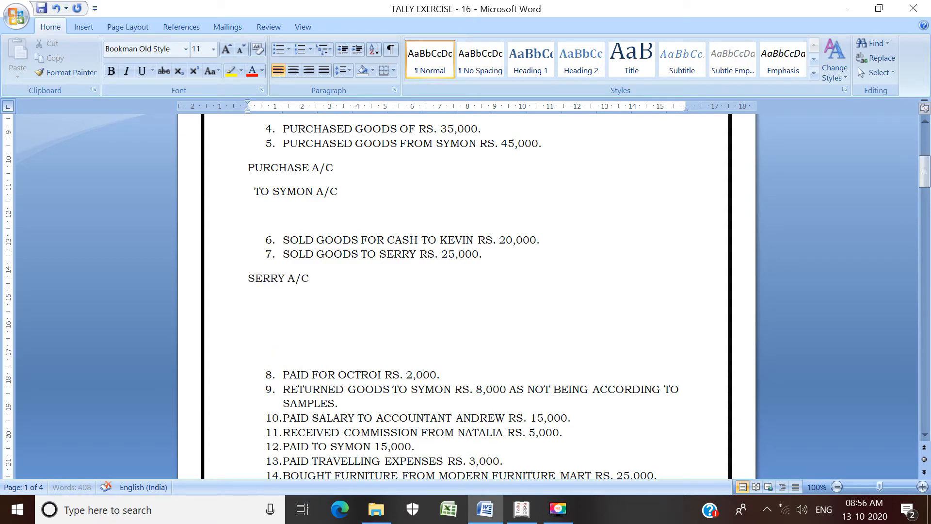
type("TO SALES ")
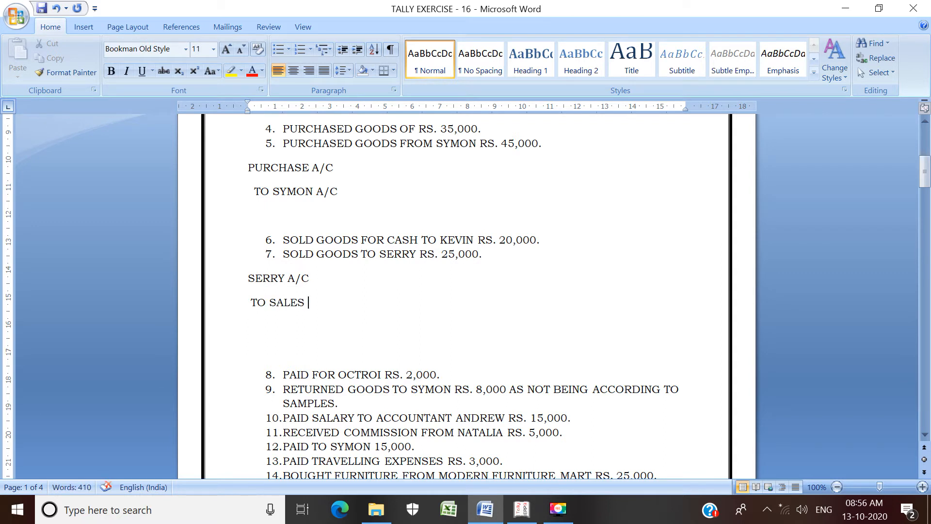
type("A/C")
key("ctrl+s")
Switch back to Tally.ERP 9 and start a sales voucher with reference number 1
left_click(521, 508)
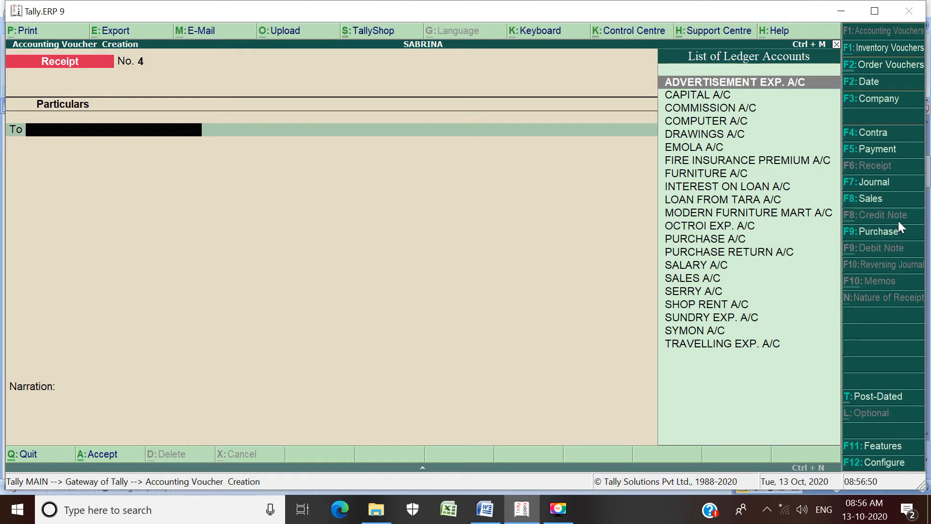
left_click(874, 204)
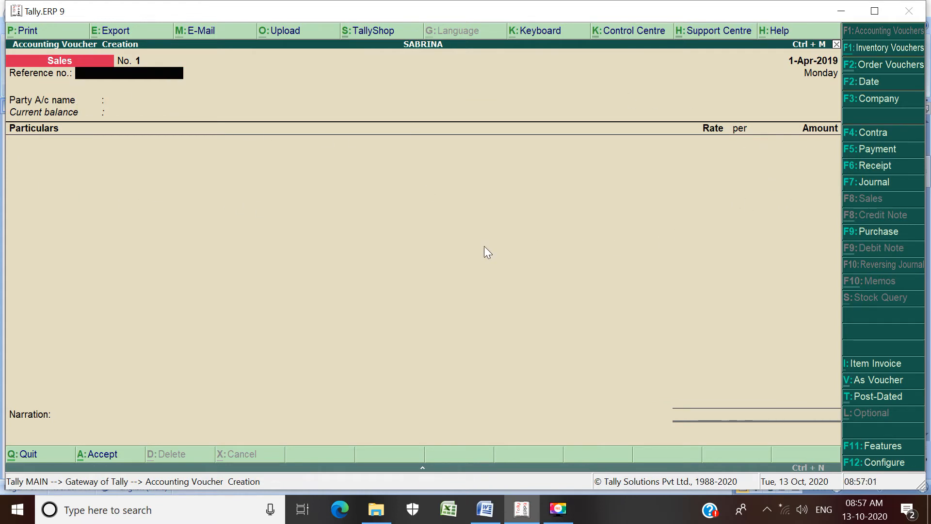
type("1")
key("Return")
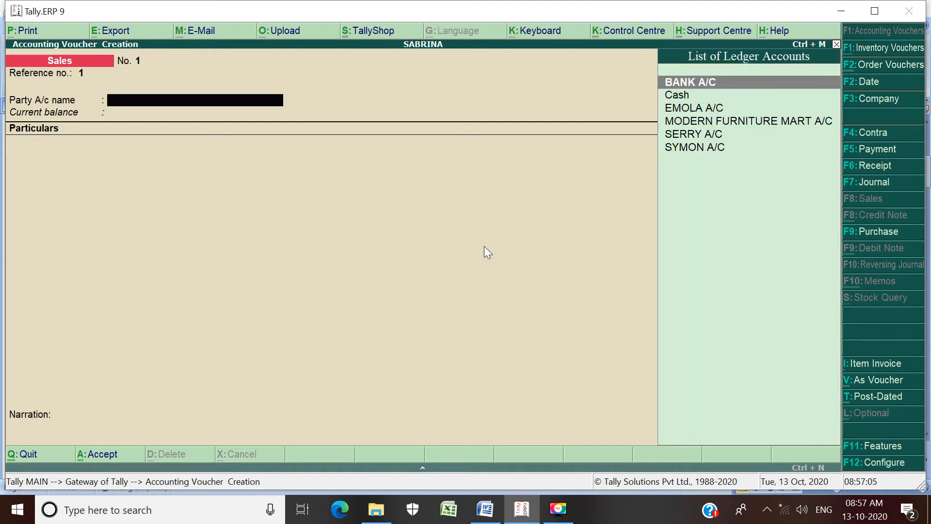
Set the sales voucher's party account to the customer from transaction 7 and accept the party details without changes
key("Down")
key("Down")
key("Down")
key("Down")
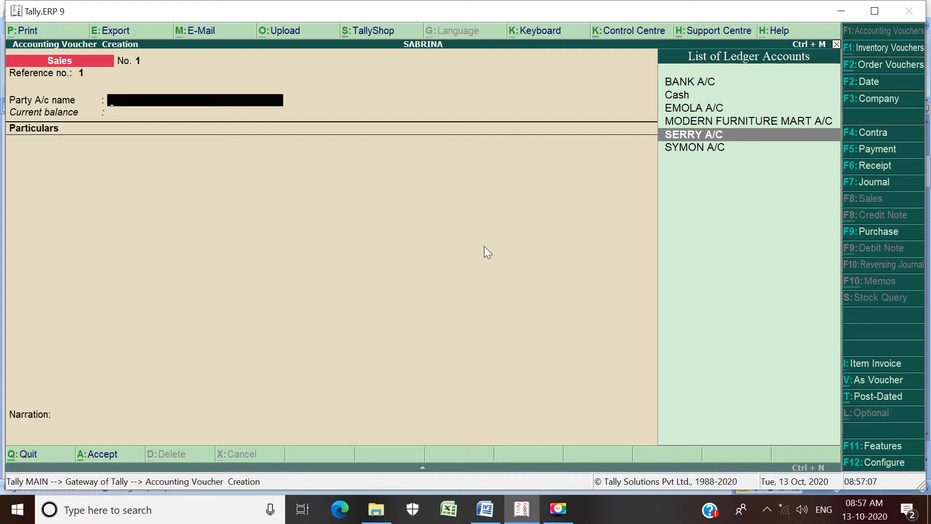
key("Return")
key("Return")
key("Return")
key("Return")
key("Return")
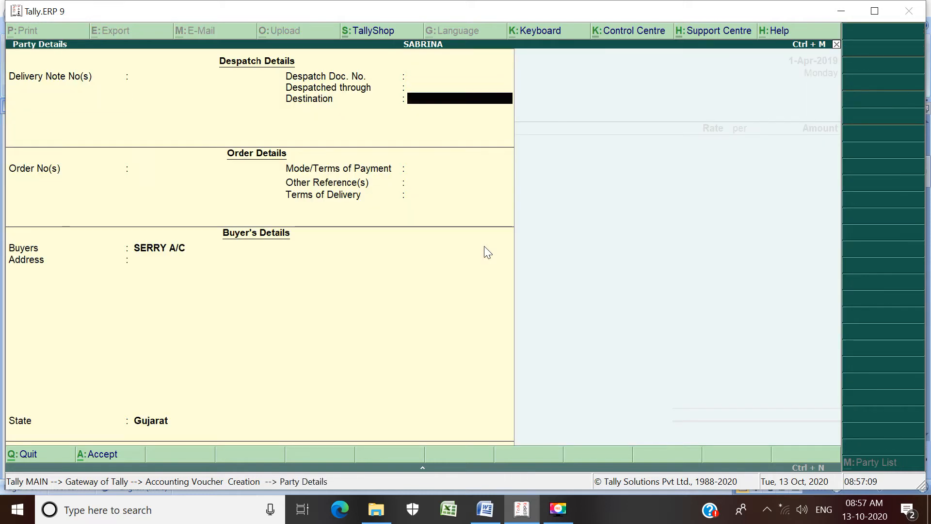
key("Return")
key("Return")
key("Return")
key("Return")
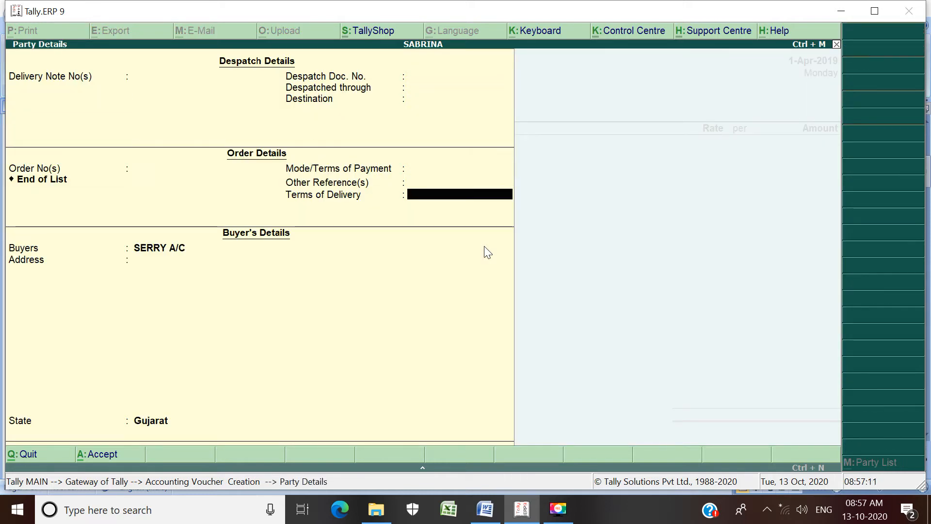
key("Return")
key("Return")
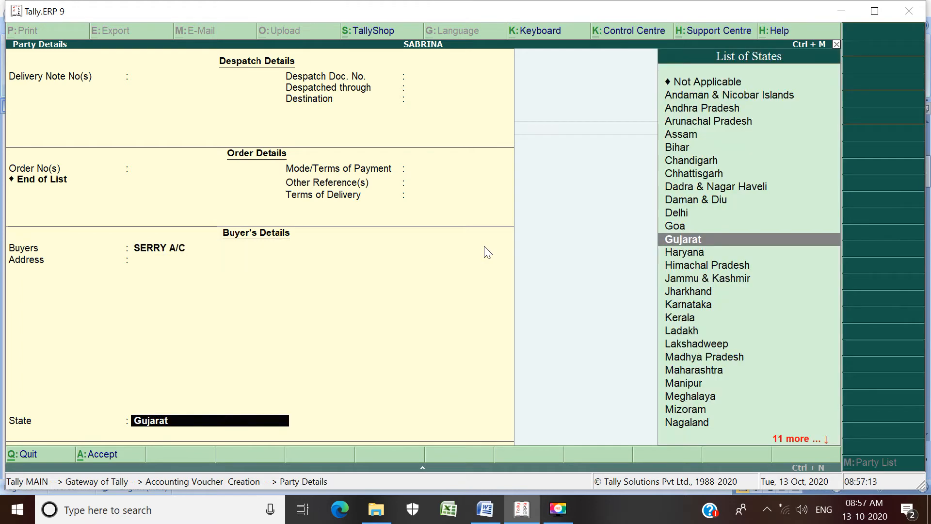
key("Return")
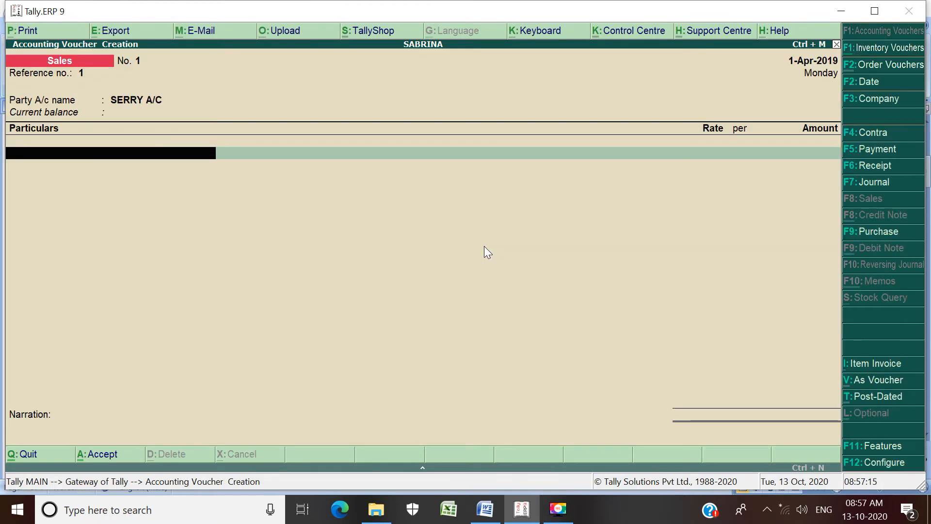
Record SALES A/C with an amount of 25,000 in the sales voucher and accept the voucher without a narration
type("S")
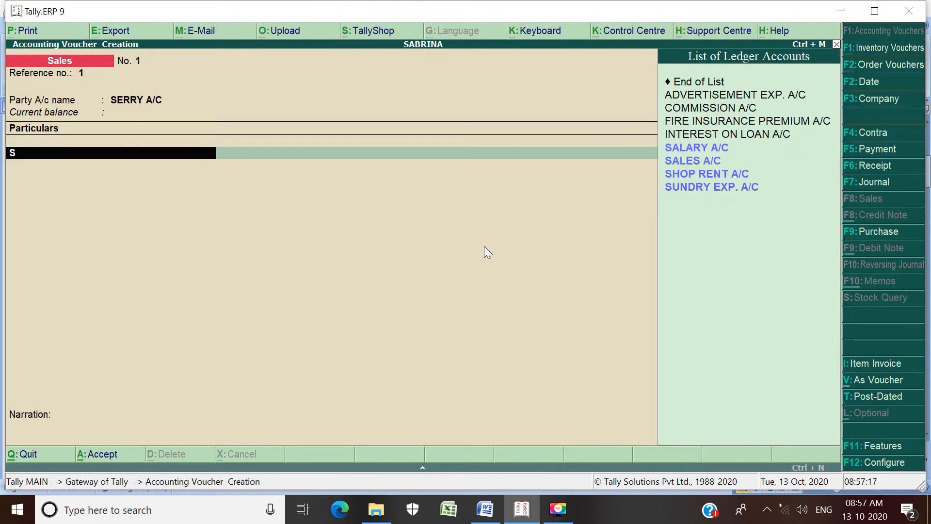
key("Down")
key("Down")
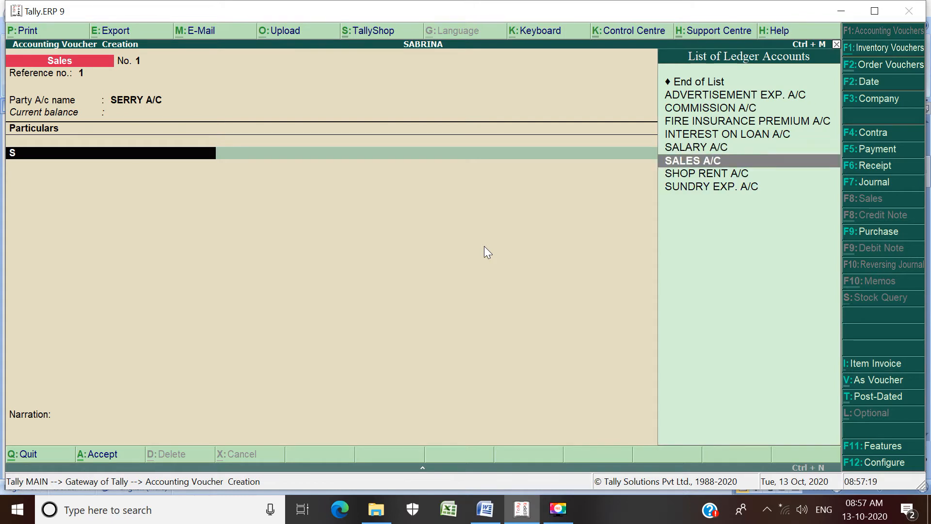
key("Return")
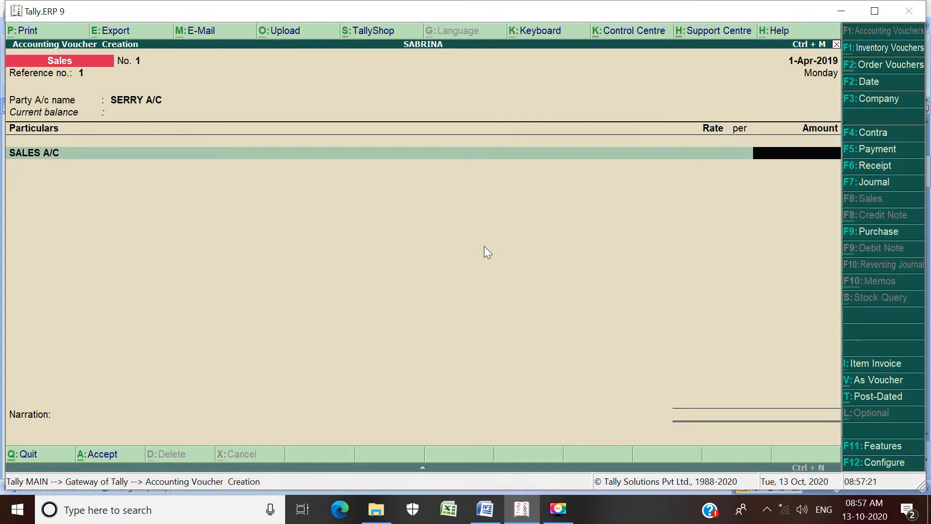
left_click(484, 516)
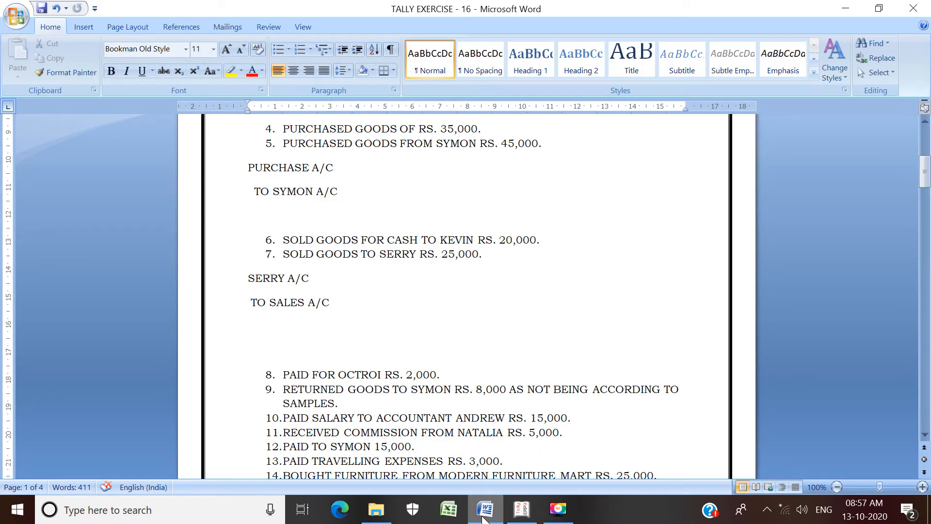
left_click(521, 510)
type("25000")
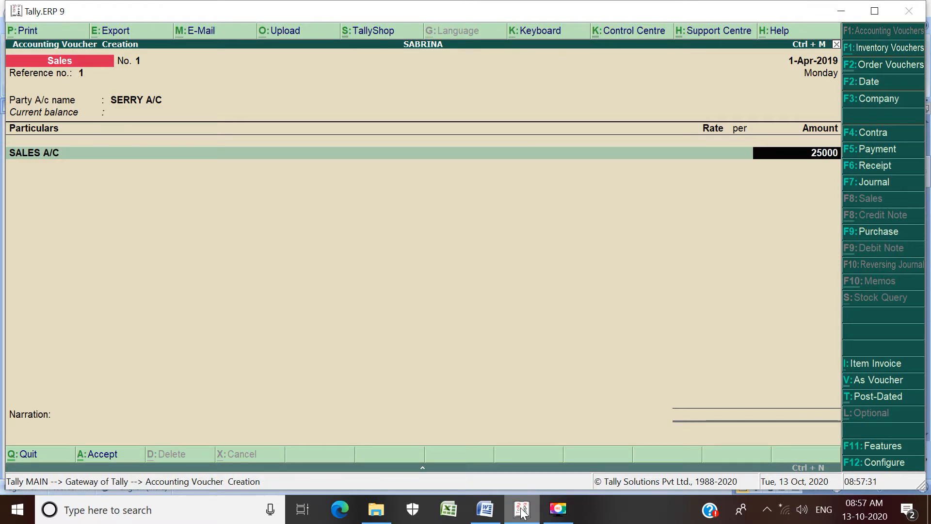
key("Return")
key("Return")
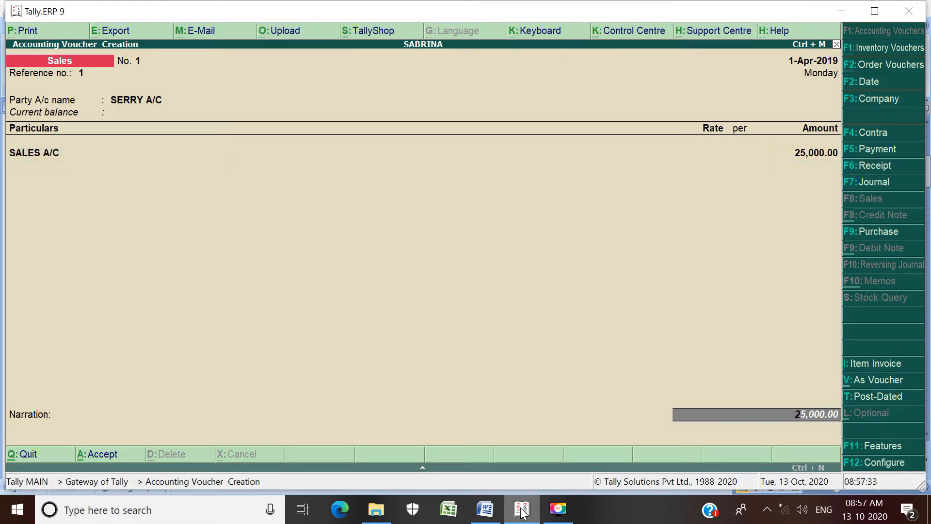
key("Return")
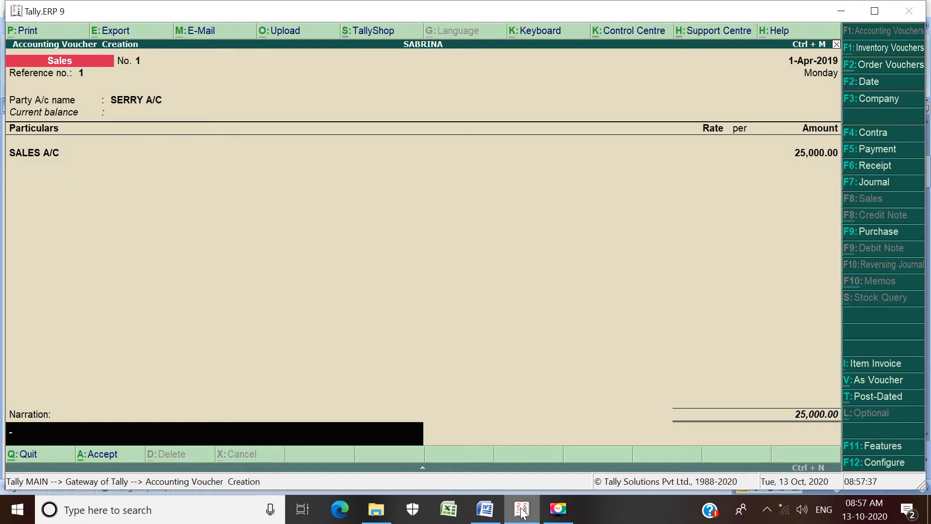
key("Return")
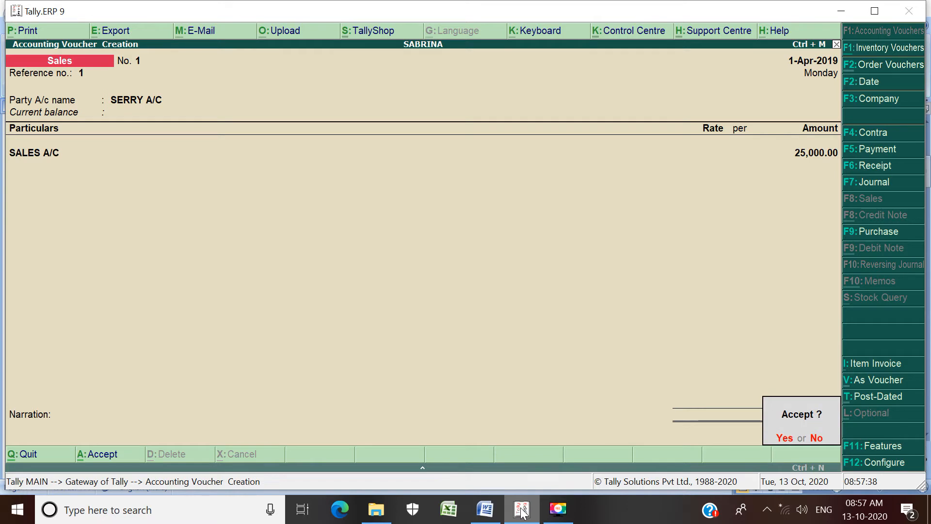
key("Return")
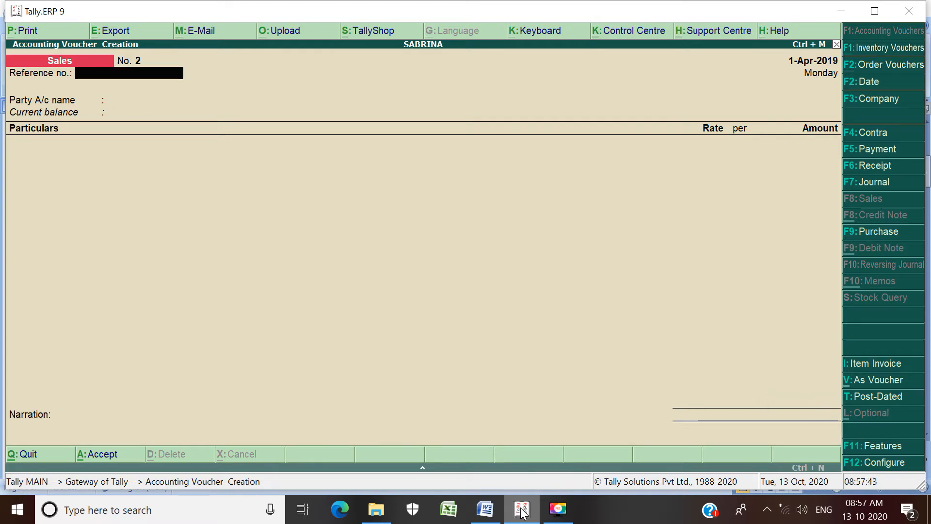
Switch to the Word document, remove the blank lines above transaction 8, and highlight that octroi payment of Rs. 2,000
left_click(493, 510)
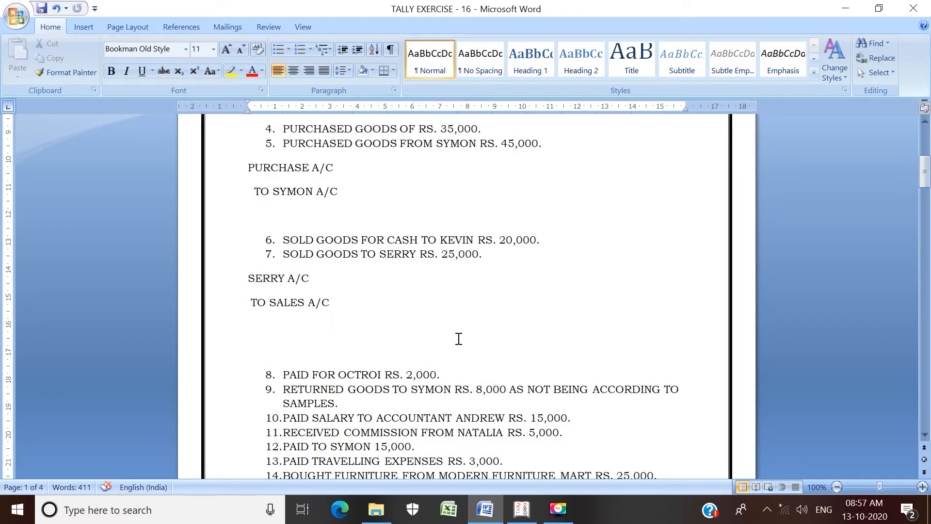
key("Delete")
key("Delete")
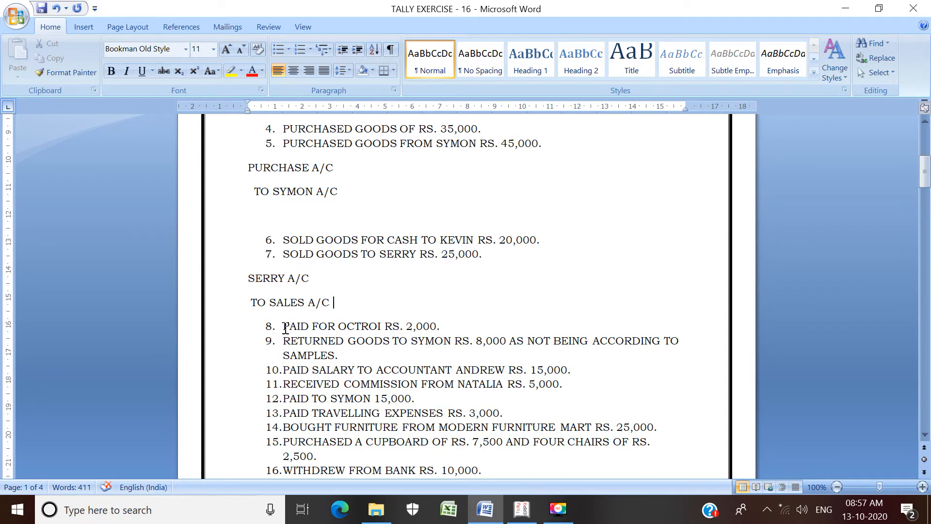
left_click_drag(285, 328, 474, 328)
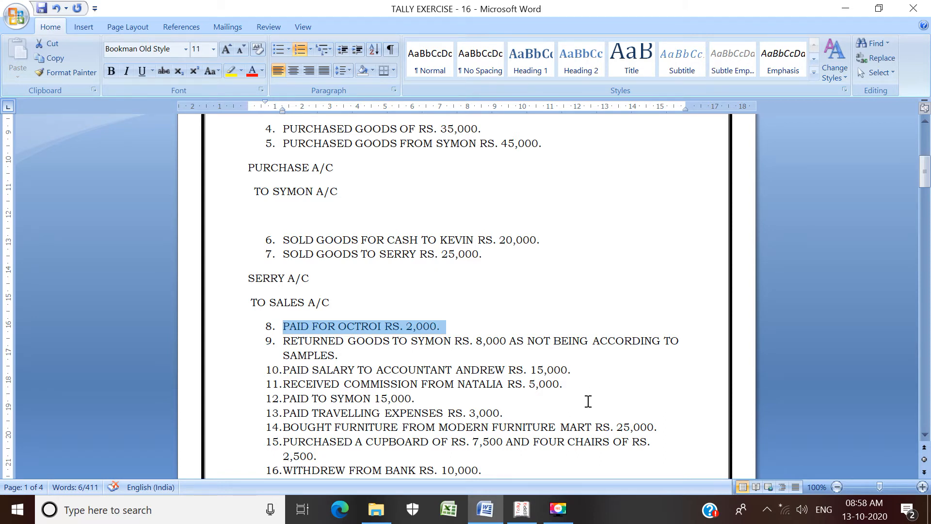
Switch back to Tally.ERP 9, start a payment voucher, and debit OCTROI EXP. A/C with 2,000
left_click(522, 509)
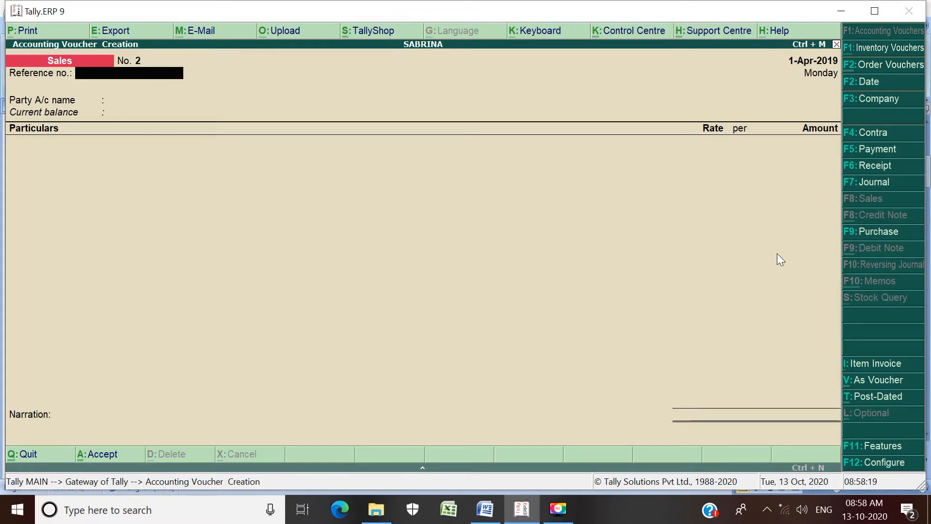
left_click(877, 150)
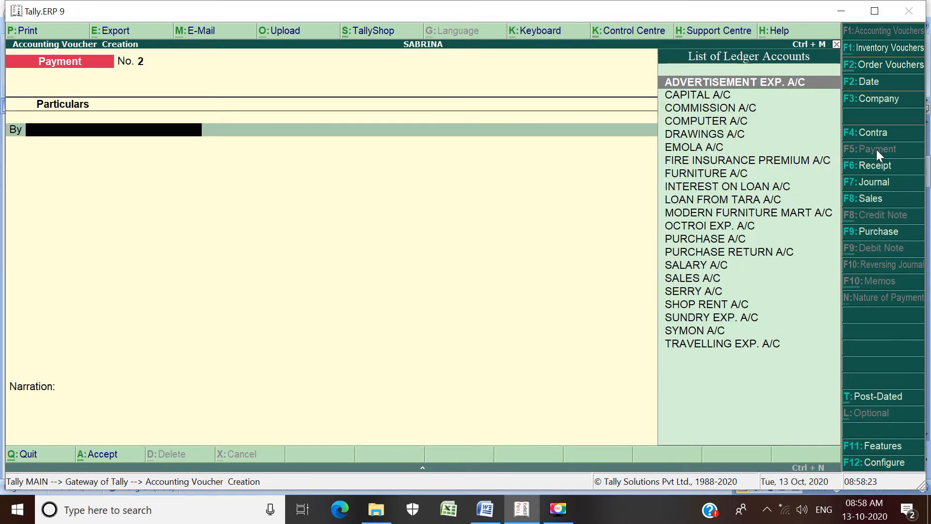
type("O")
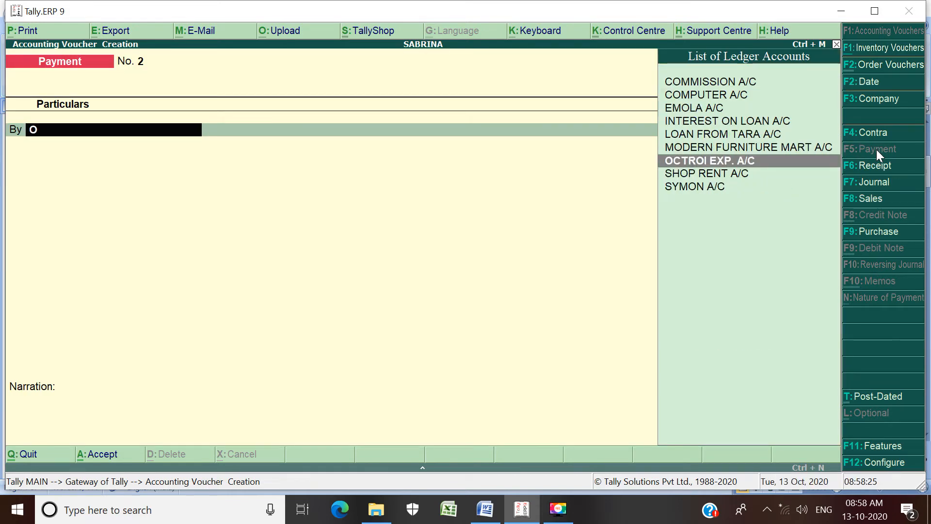
key("Return")
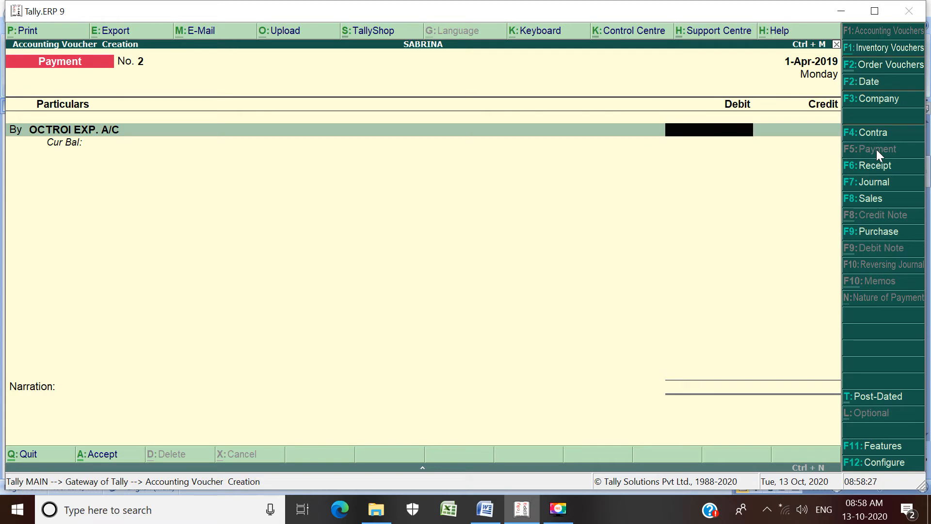
type("2000")
key("Return")
key("Return")
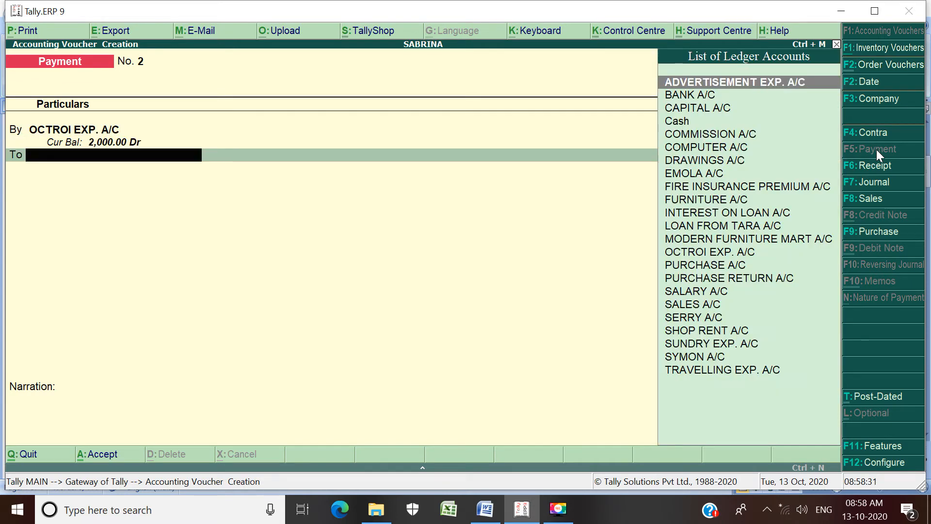
Credit Cash with 2,000 in the payment voucher and accept it without a narration
key("Down")
key("Down")
key("Down")
key("Return")
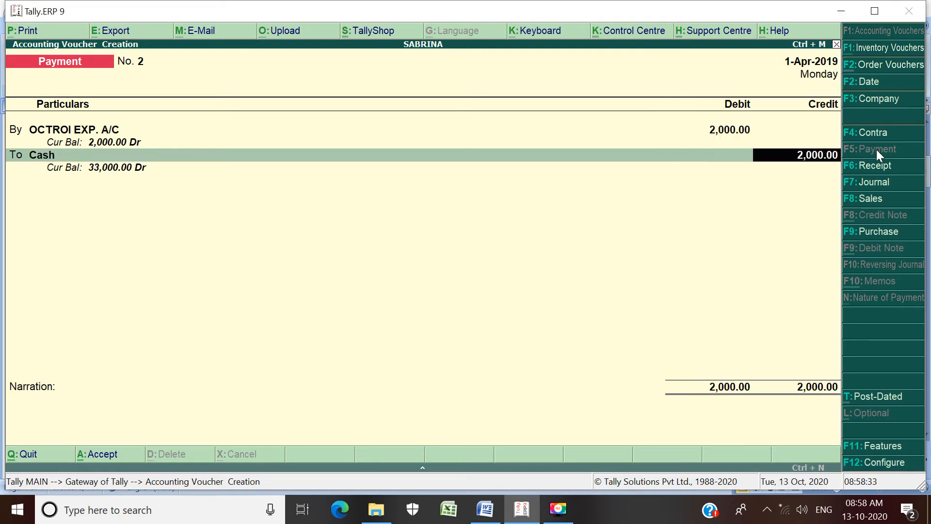
key("Return")
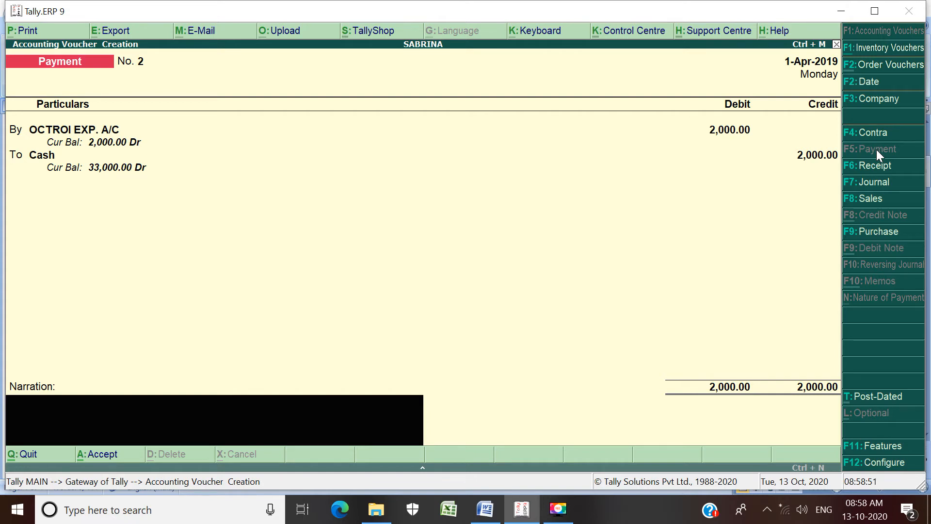
key("Return")
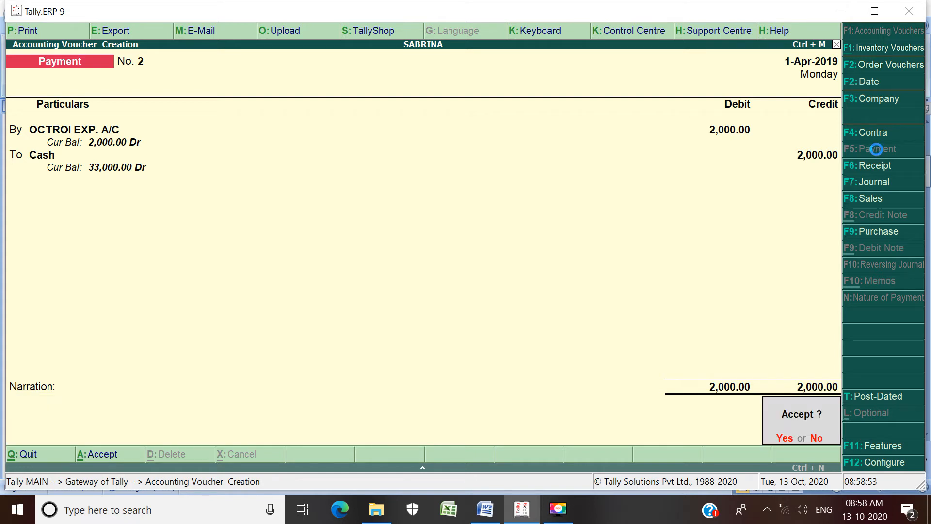
key("Return")
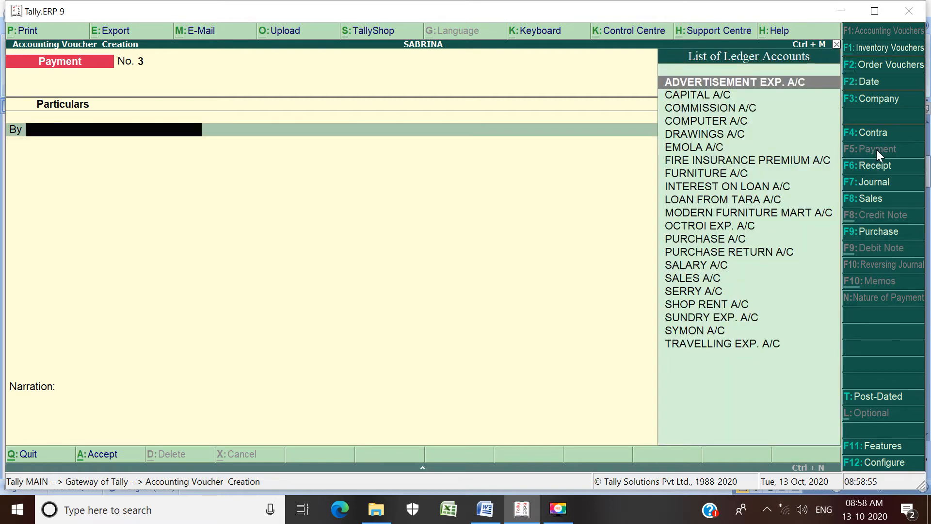
Switch to the Word document and compare the Rs. 8,000 goods return in transaction 9 with the credit purchase in transaction 5 by highlighting both
left_click(483, 514)
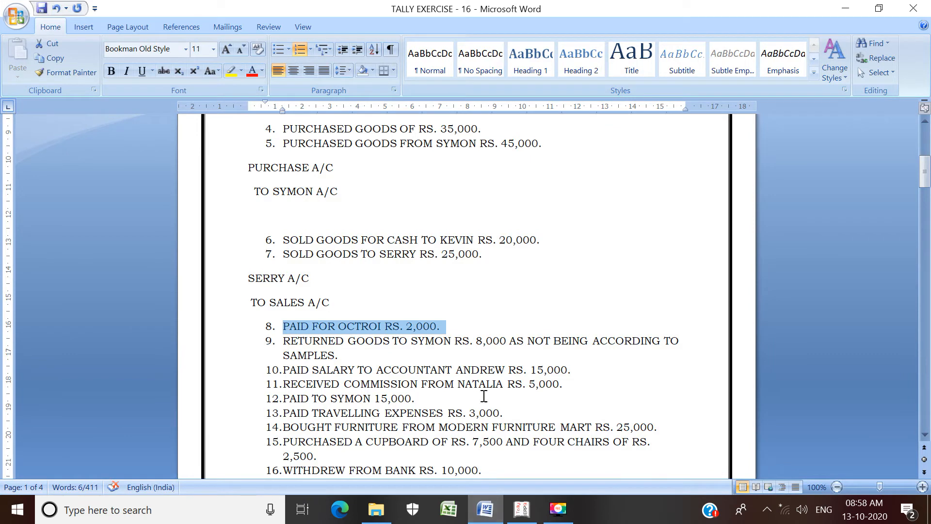
left_click(491, 351)
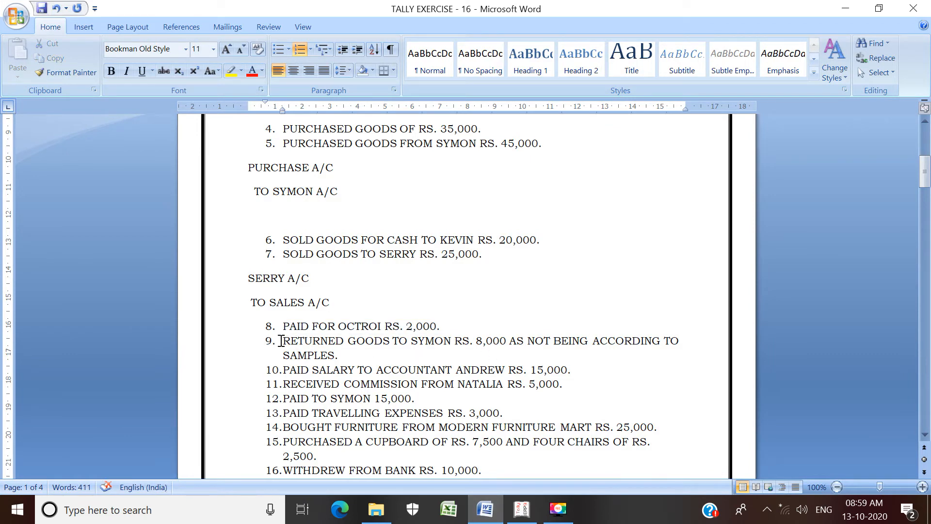
left_click_drag(283, 341, 363, 354)
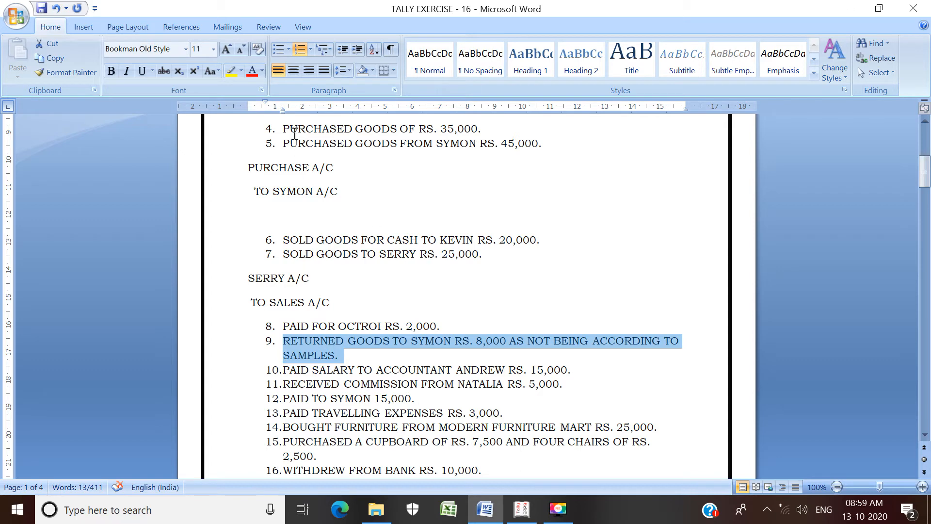
left_click_drag(283, 143, 550, 146)
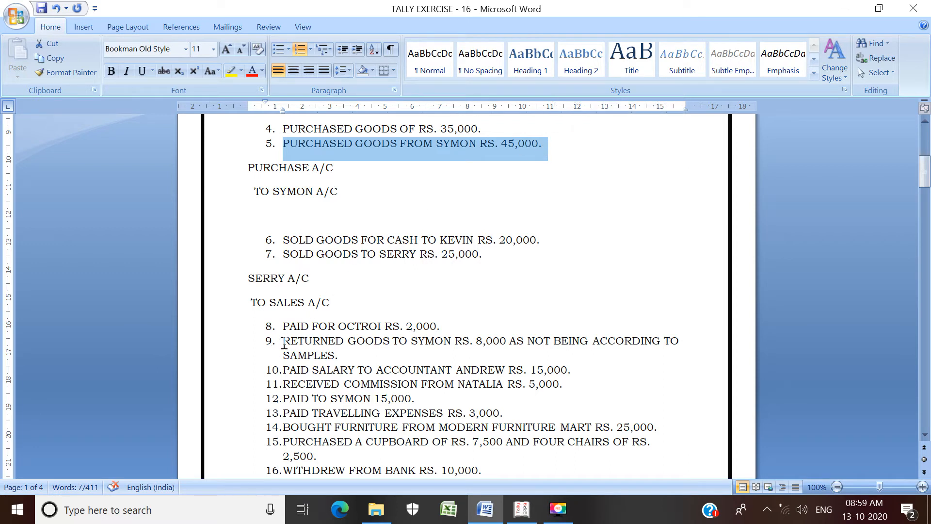
left_click_drag(284, 344, 342, 356)
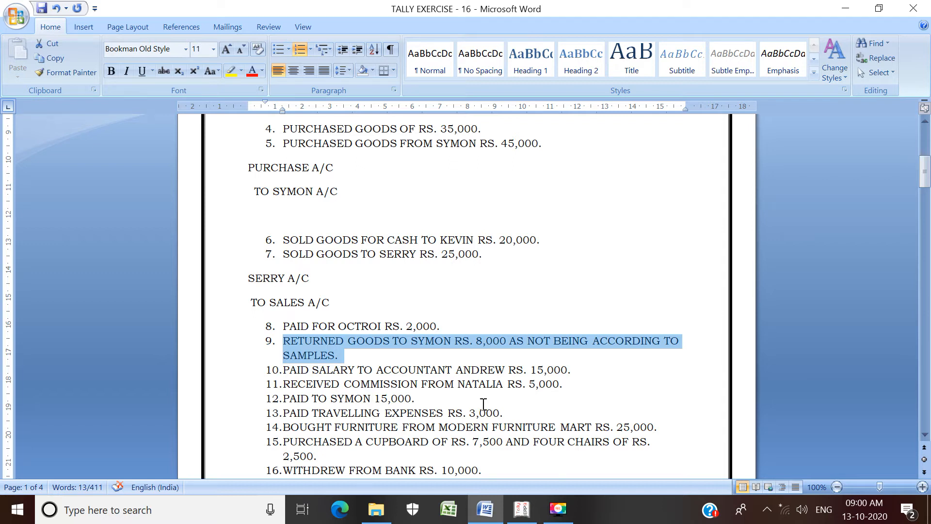
left_click(522, 510)
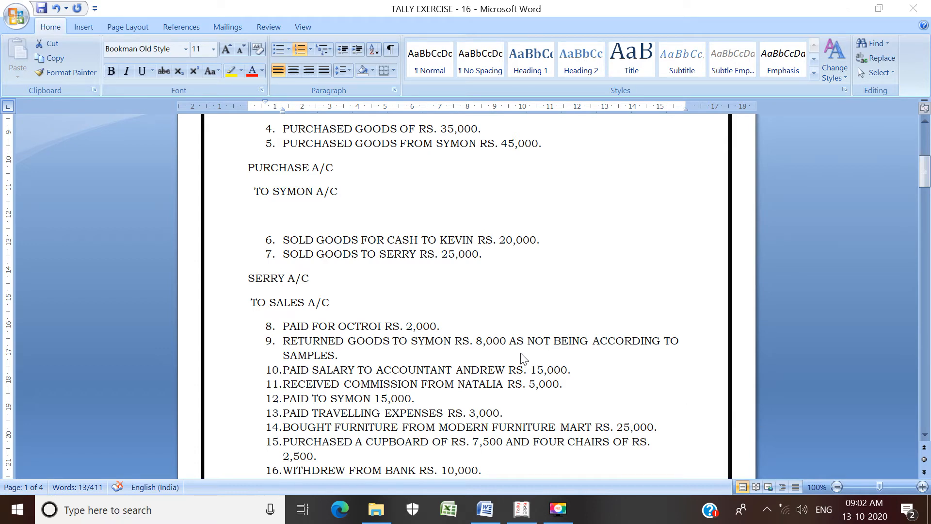
Write the journal entry below transaction 9, with the supplier's name on one line and TO PURCHASE RETURN beneath, and save the document
left_click(357, 353)
key("Return")
key("Return")
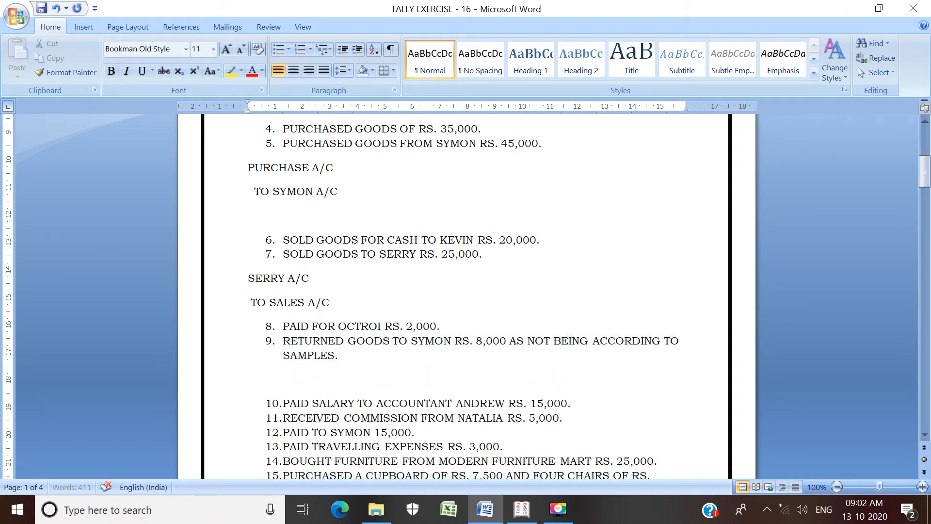
key("Return")
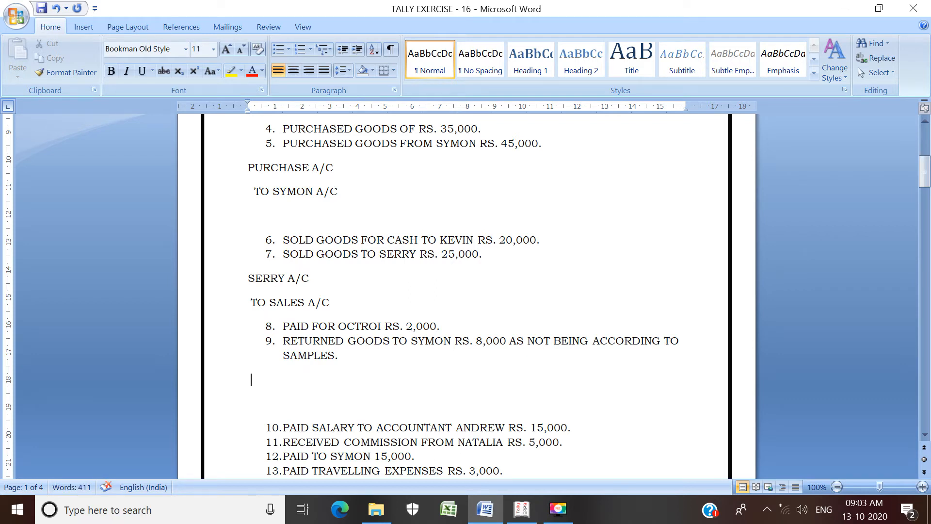
type("SYMON")
type("TO PURCH")
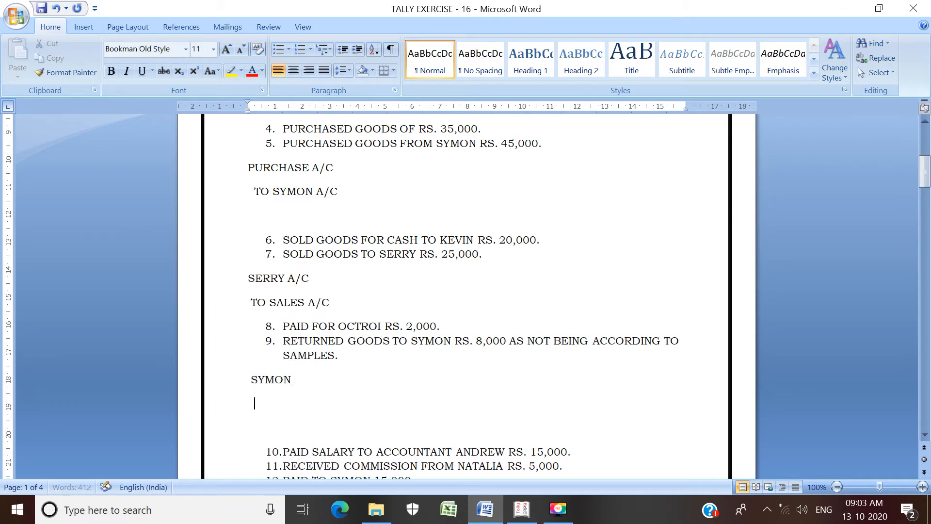
type("ASE RETURN")
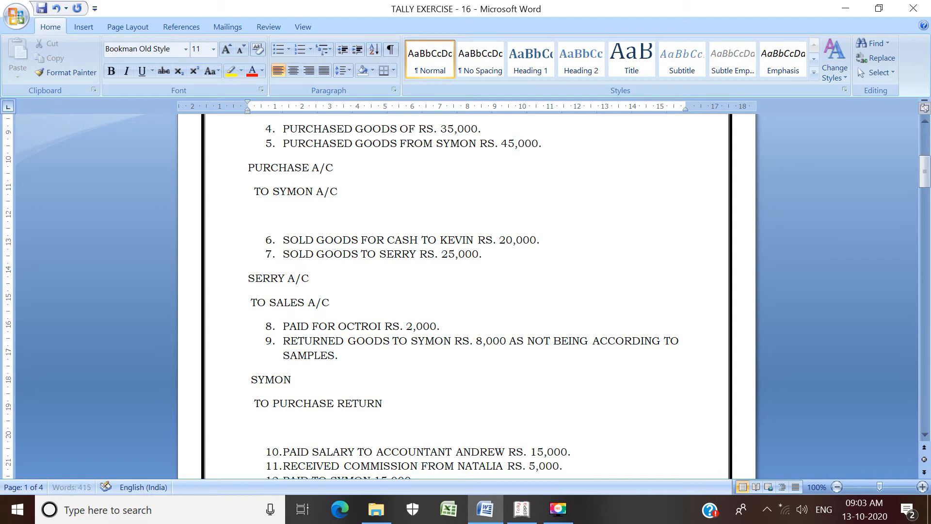
key("ctrl+s")
Switch to Tally.ERP 9 and open a debit note voucher from the accounting vouchers
left_click(522, 511)
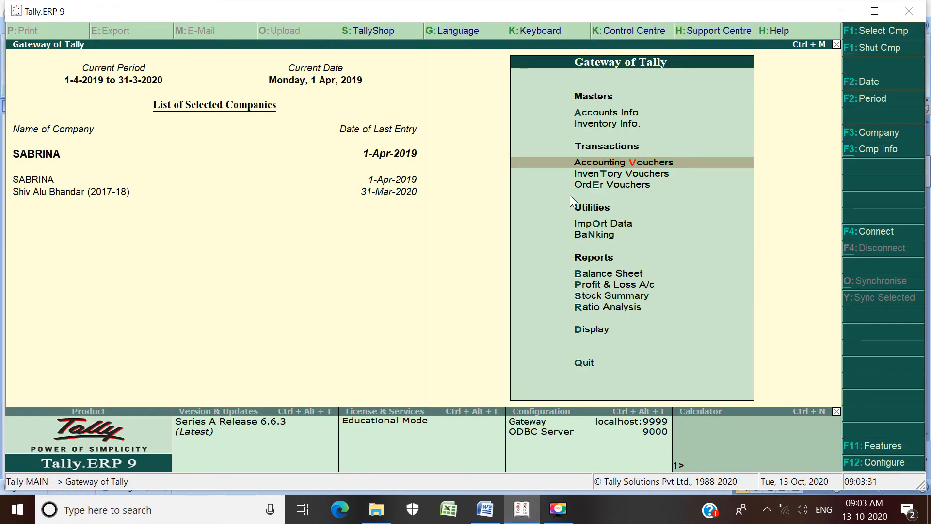
key("Return")
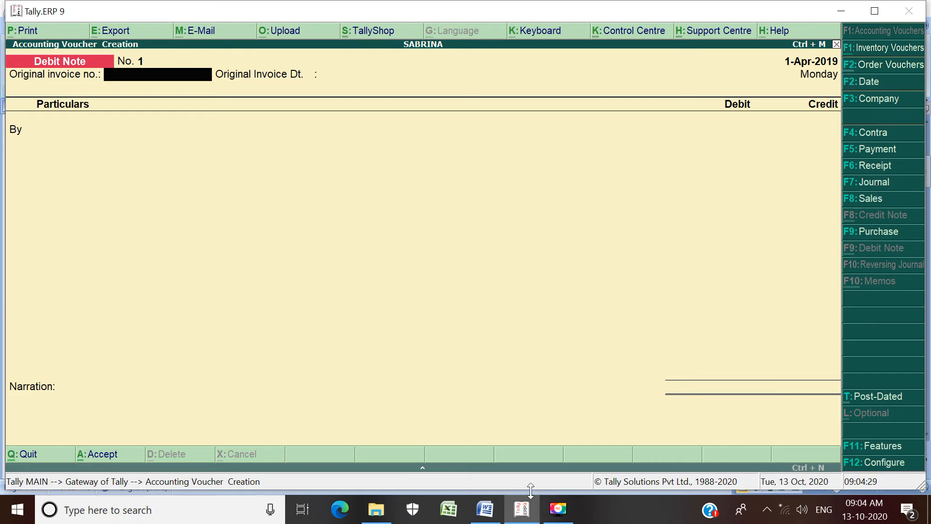
Switch to the Word document and go to the voucher rules around section 6, MIX RULES, on page 3
left_click(485, 509)
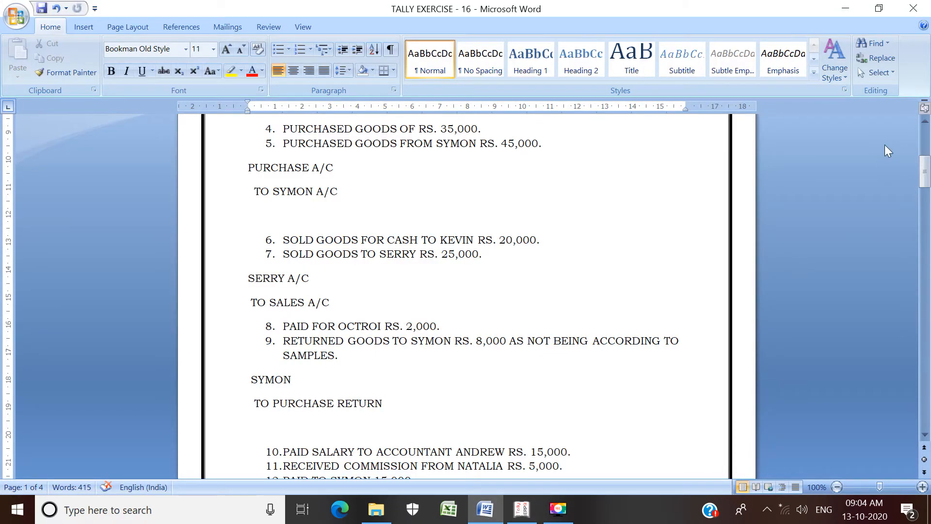
left_click_drag(920, 180, 921, 355)
left_click(491, 152)
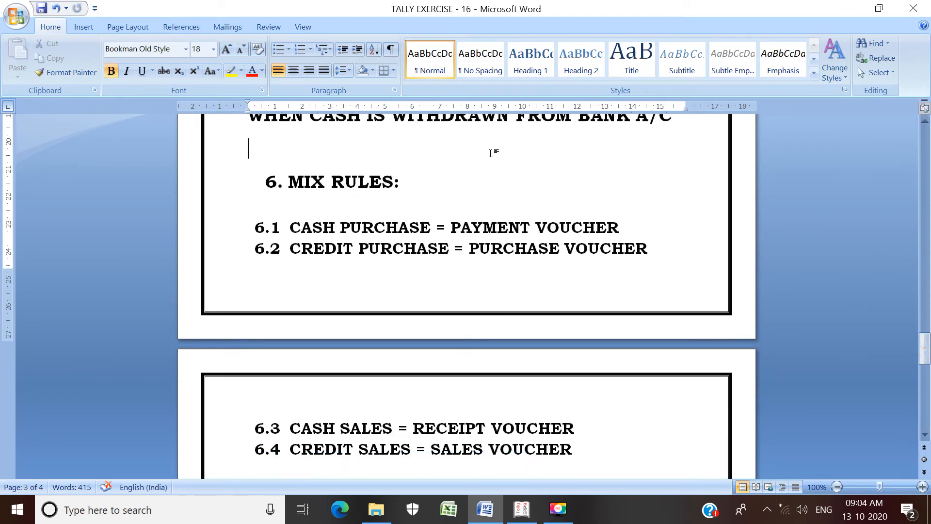
Insert blank lines above the 6. MIX RULES heading so that the whole section starts on page 4
key("Return")
key("Return")
key("Return")
key("Down")
key("Down")
key("Down")
key("Down")
key("Down")
key("Down")
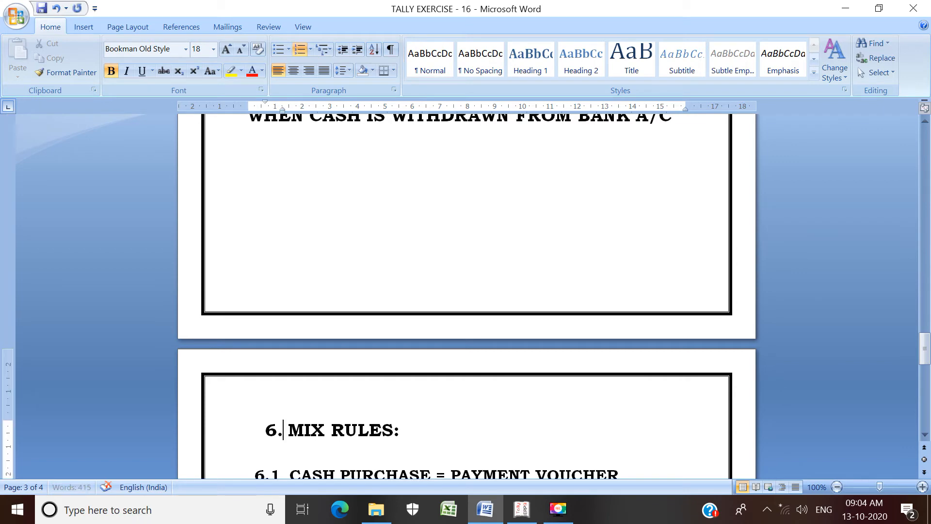
key("Down")
key("Down")
key("Down")
key("Down")
key("Down")
key("Down")
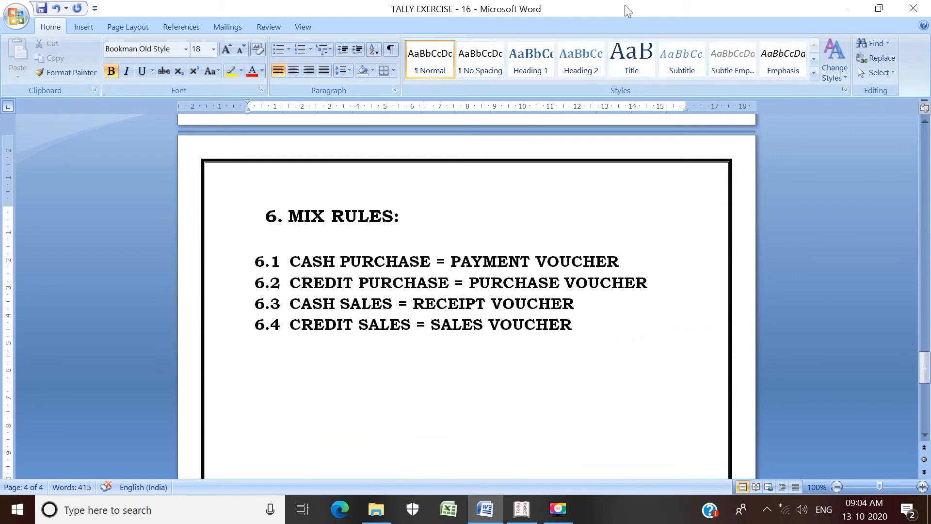
Add rule 6.5 below CREDIT SALES in the mix rules, reading PURCHASE RETURN = DEBIT NOTE
left_click(595, 325)
key("Return")
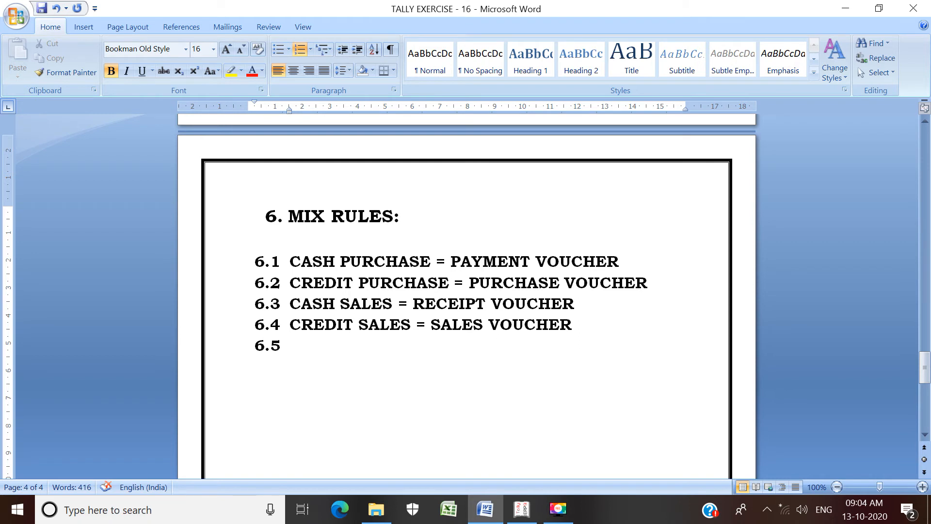
type("PURCHASE RET")
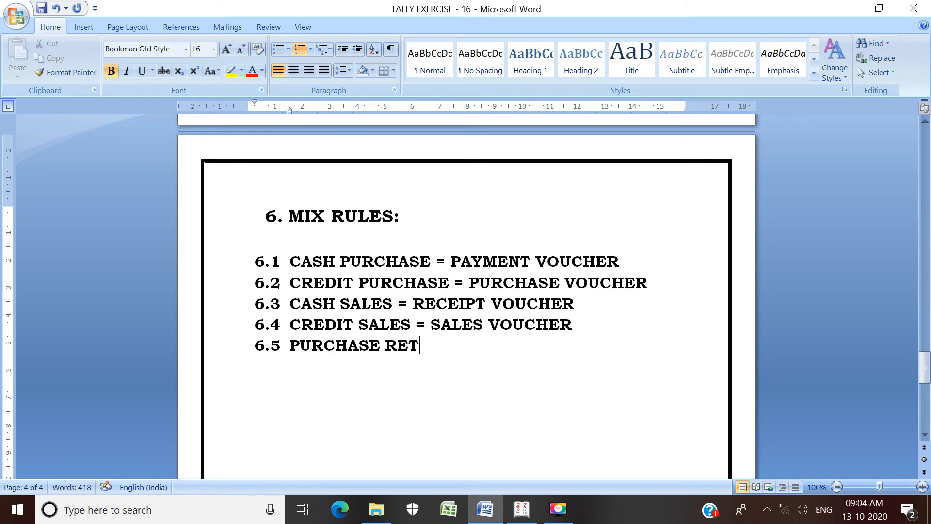
type("URN = ")
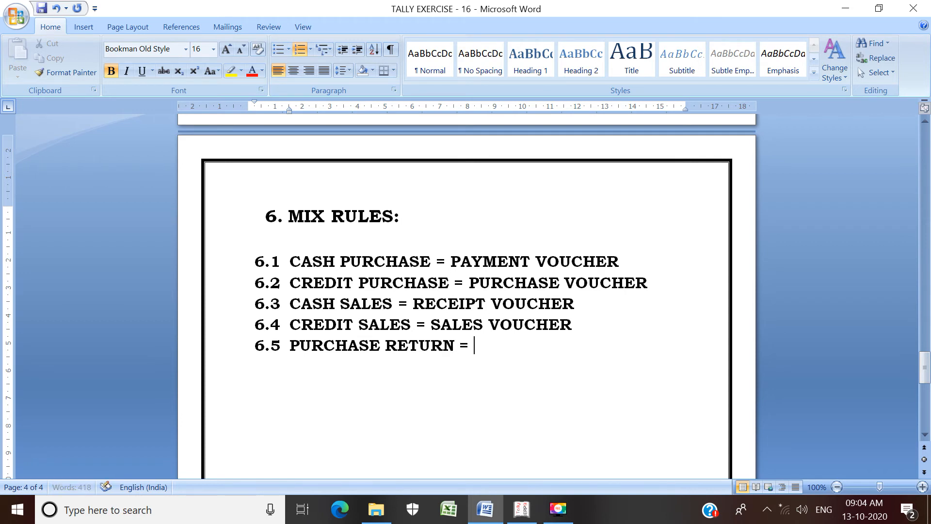
type("DEBIT")
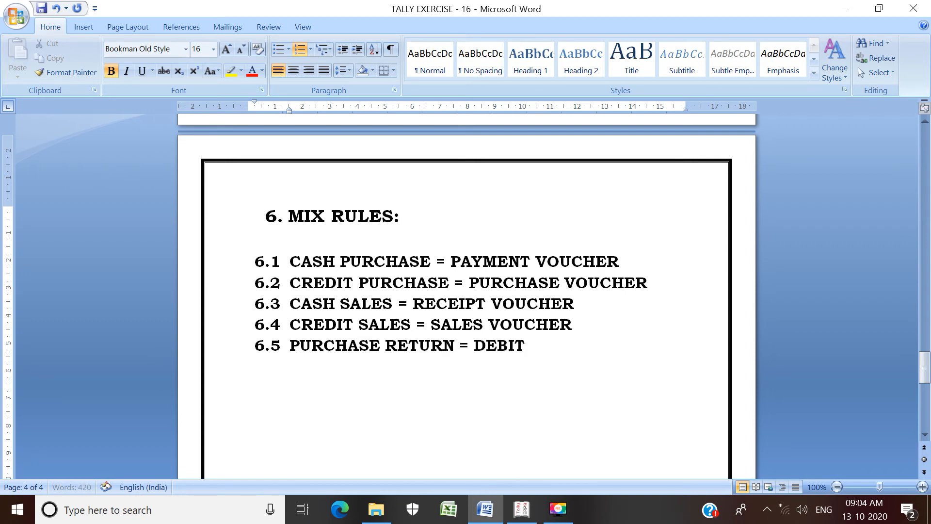
type(" NOTE")
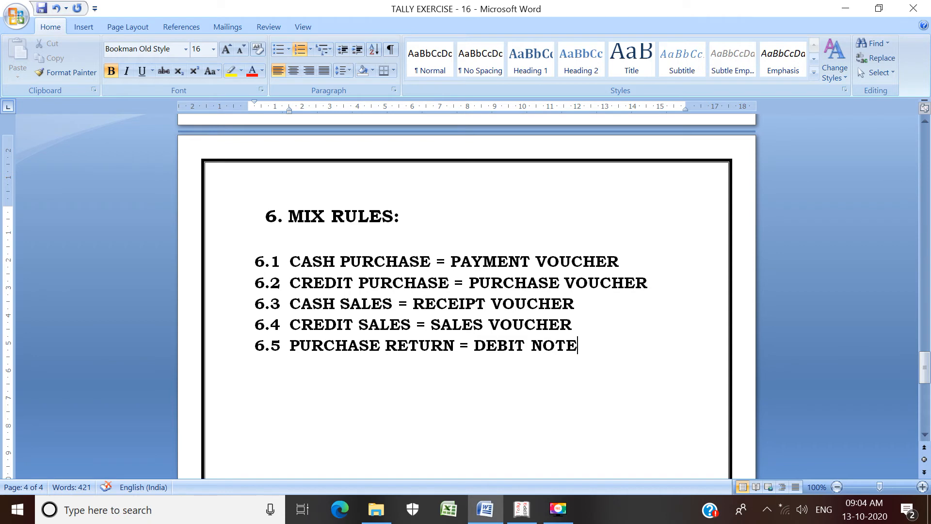
Add rule 6.6 reading SALES RETURN = CREDIT NOTE, and save the document
key("Return")
type("SALES")
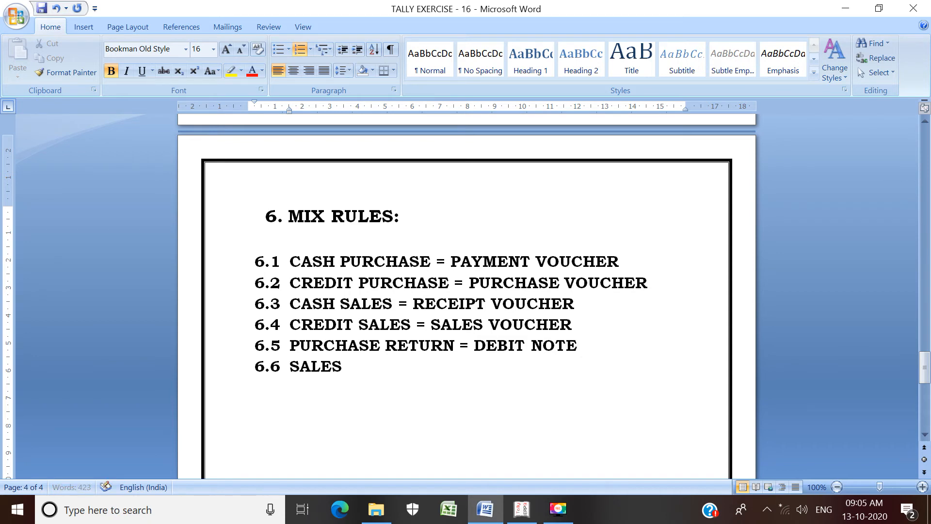
type(" RETURN ")
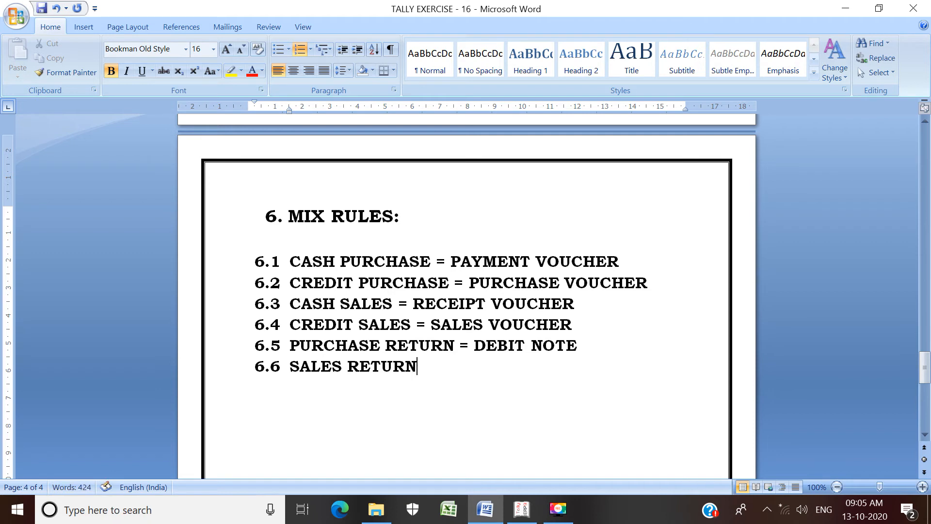
type("=  CREDIT NOTE")
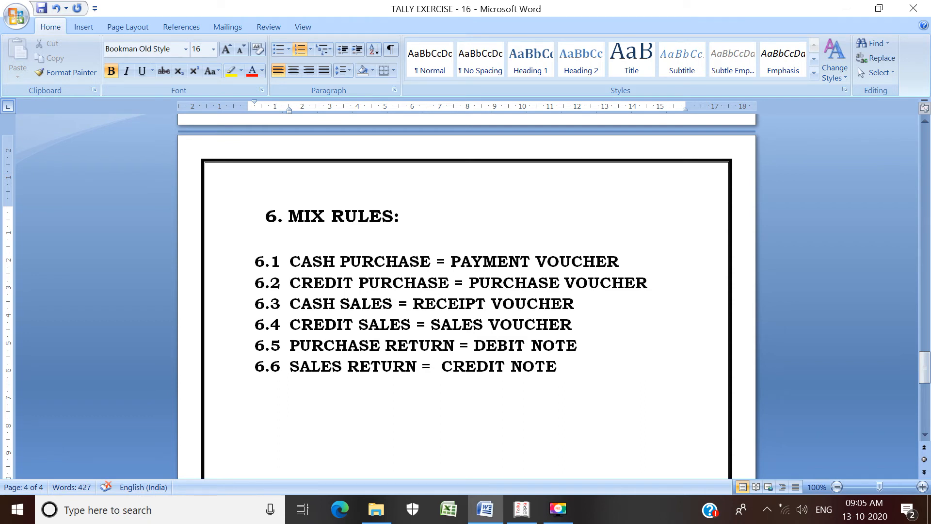
key("ctrl+s")
Switch to Tally.ERP 9, change to a purchase voucher and open the company's accounting features
left_click(522, 515)
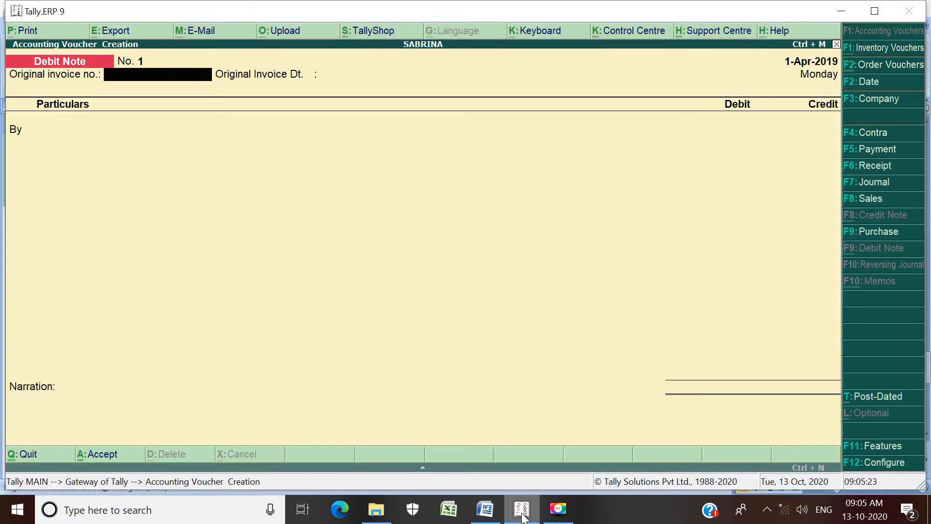
left_click(873, 231)
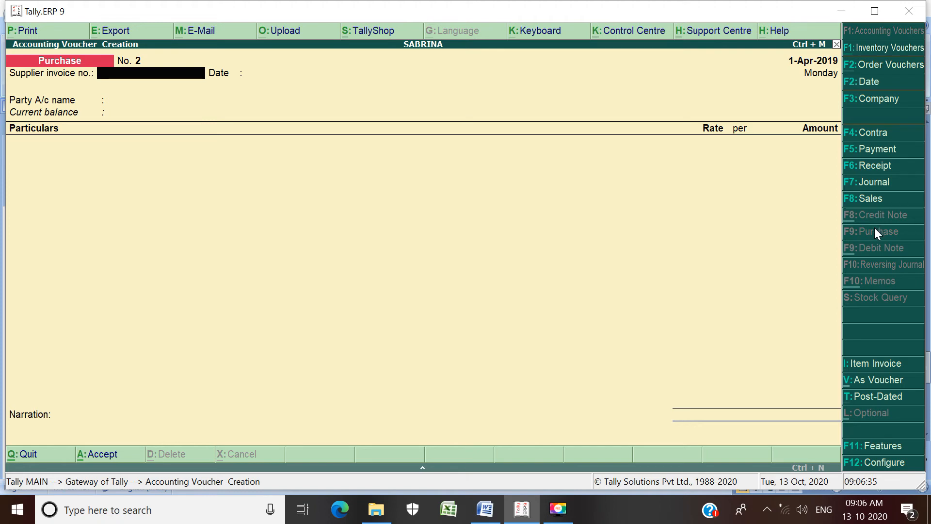
left_click(878, 451)
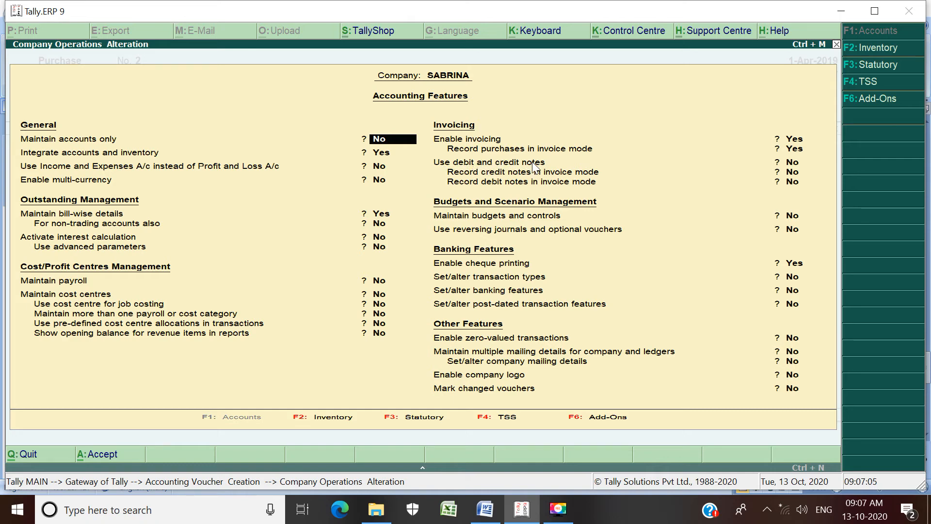
Set the use of debit and credit notes and the recording of both in invoice mode to Yes, and accept the accounting features
left_click(790, 168)
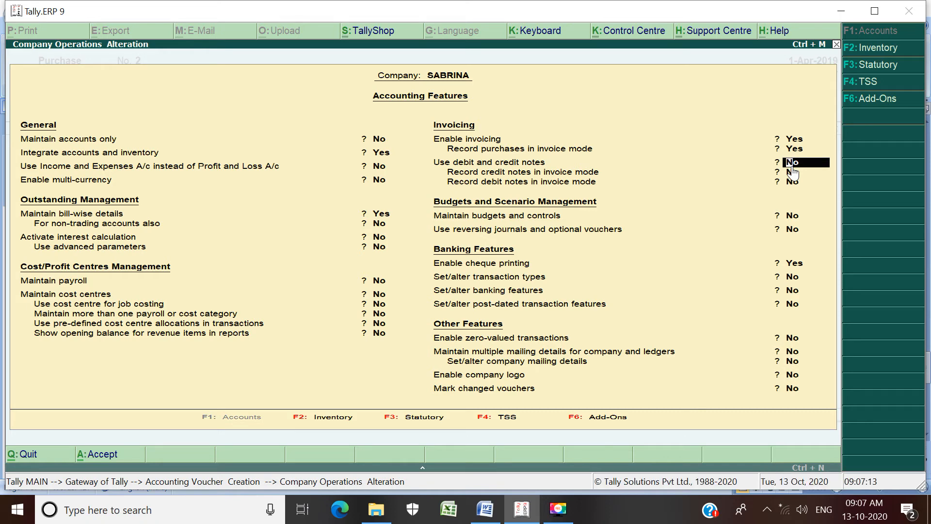
type("y")
key("Return")
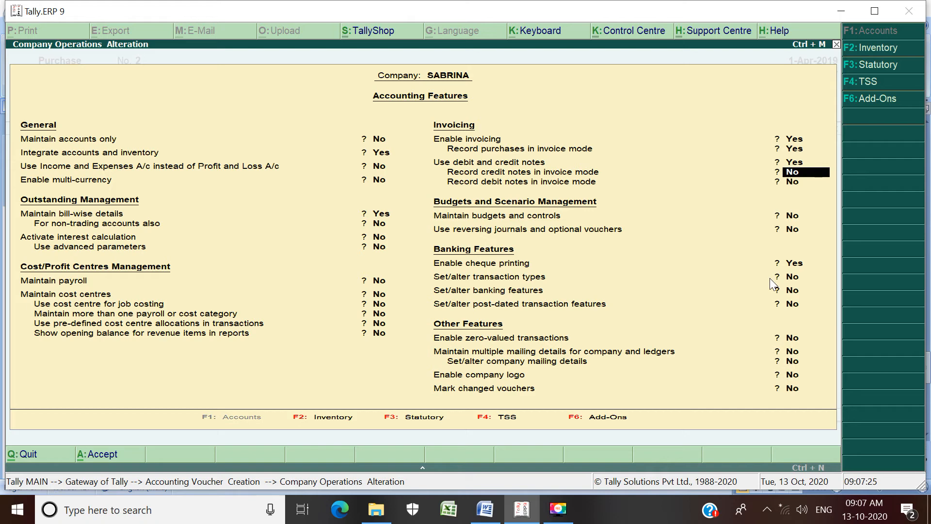
type("y")
key("Return")
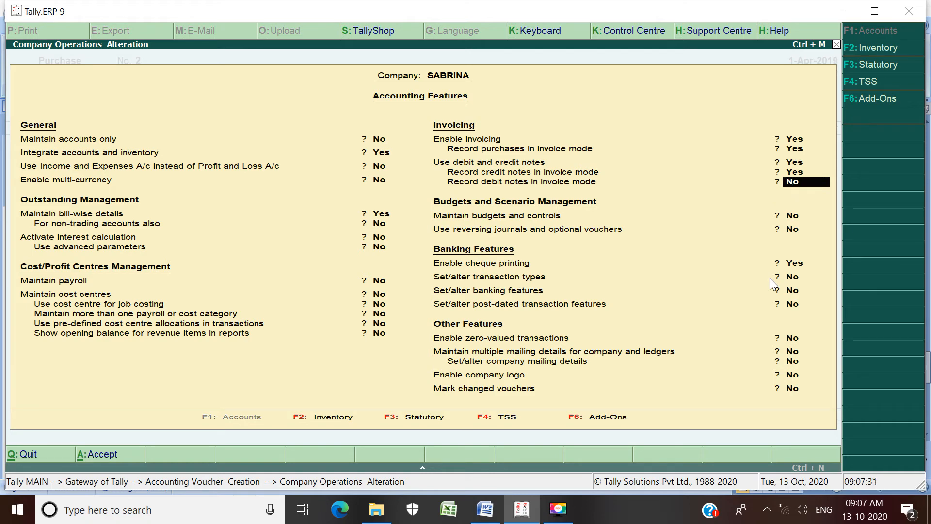
type("y")
key("Return")
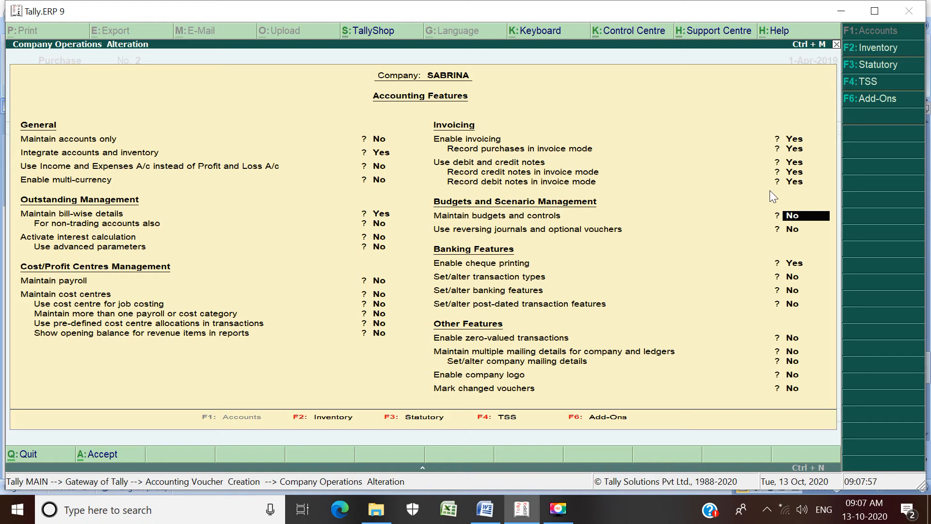
key("Return")
key("Return")
key("Return")
key("Return")
key("Return")
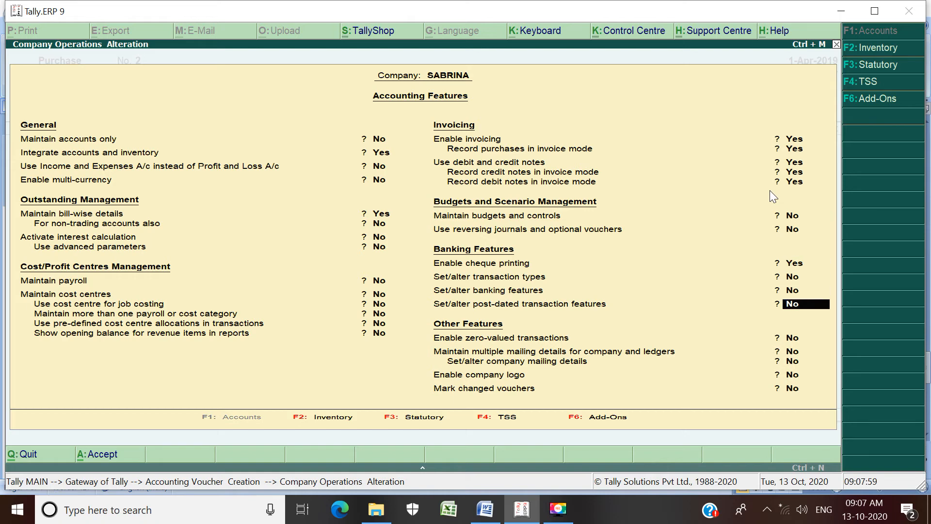
key("Return")
key("Return")
key("Return")
key("Return")
key("Return")
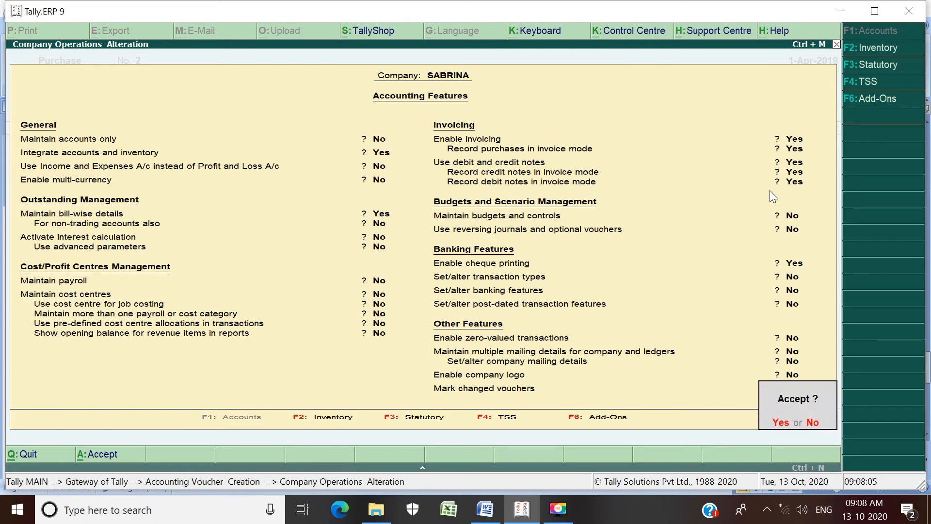
key("Return")
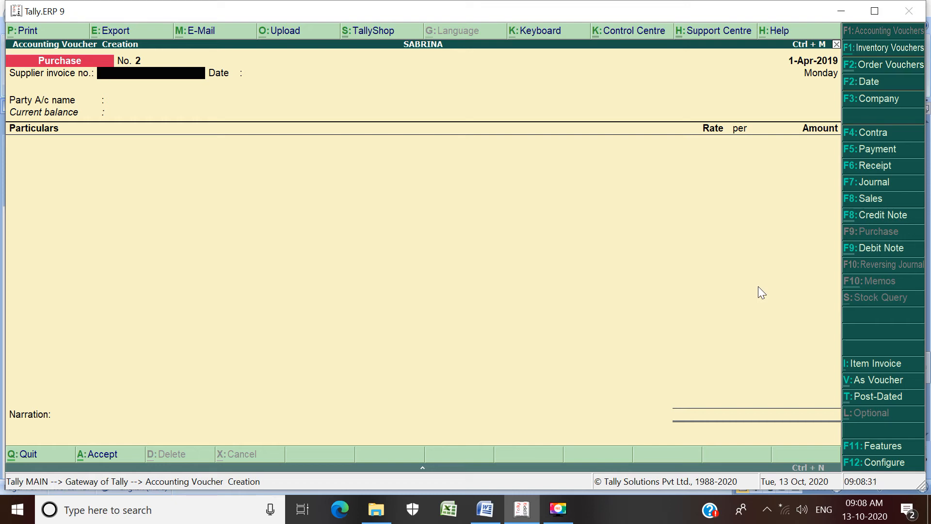
Check the return rules in the Word document, switch back to Tally.ERP 9 and open a debit note voucher
left_click(478, 510)
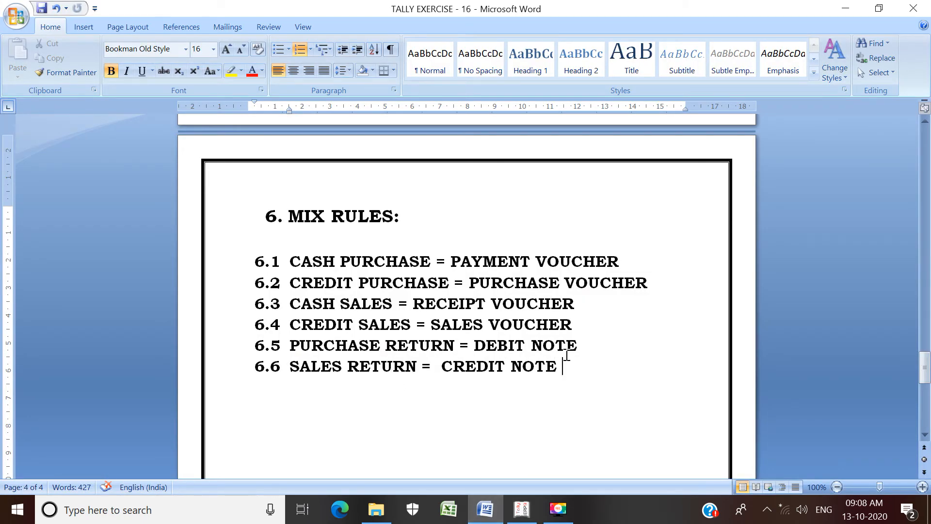
left_click(523, 509)
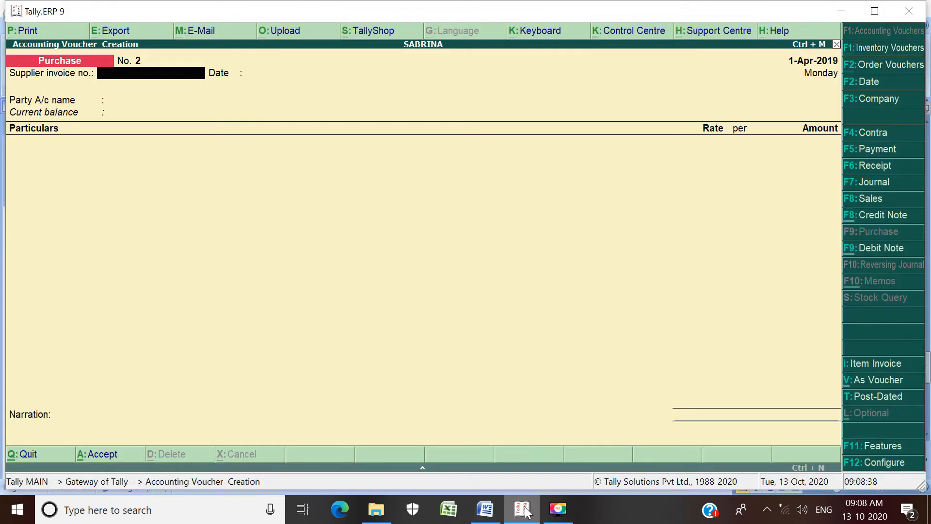
left_click(875, 255)
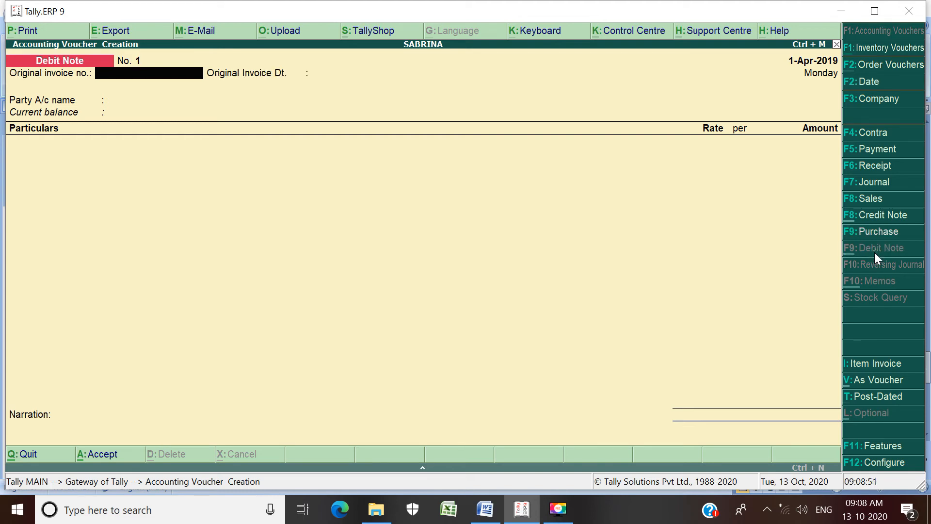
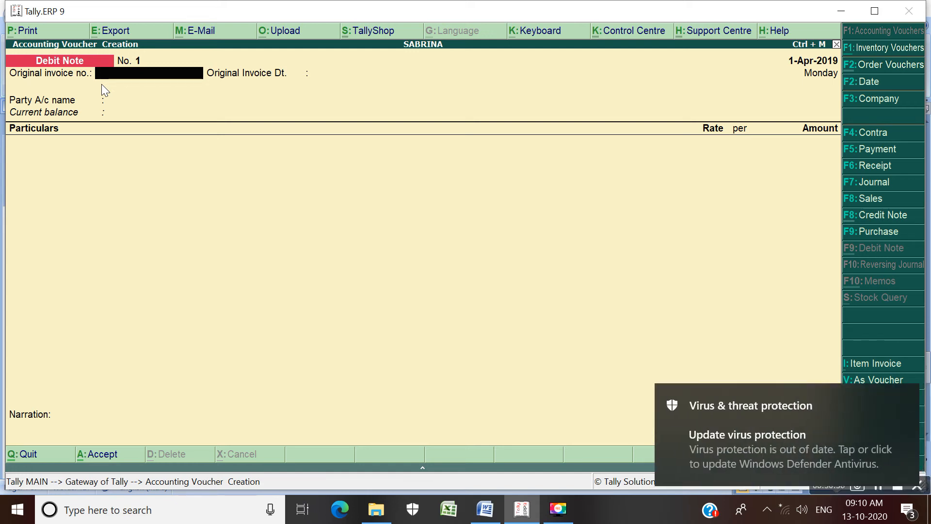
left_click(905, 393)
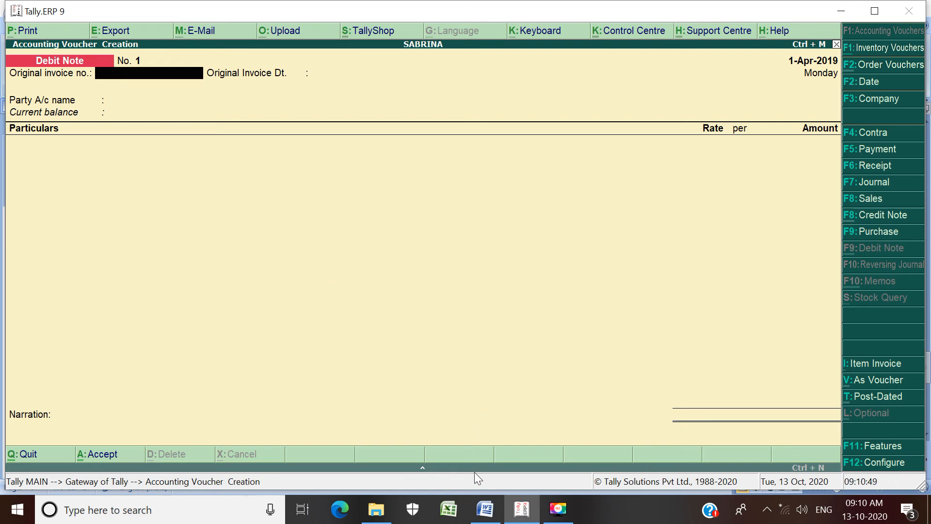
Switch to the Word document and highlight transaction 5, the Rs. 45,000 credit purchase, to identify the original invoice number
left_click(485, 508)
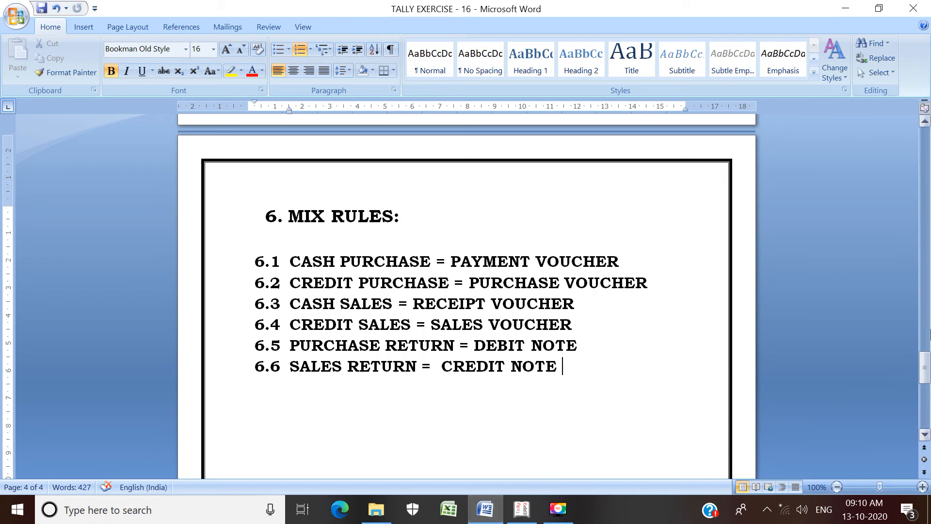
left_click_drag(925, 367, 926, 182)
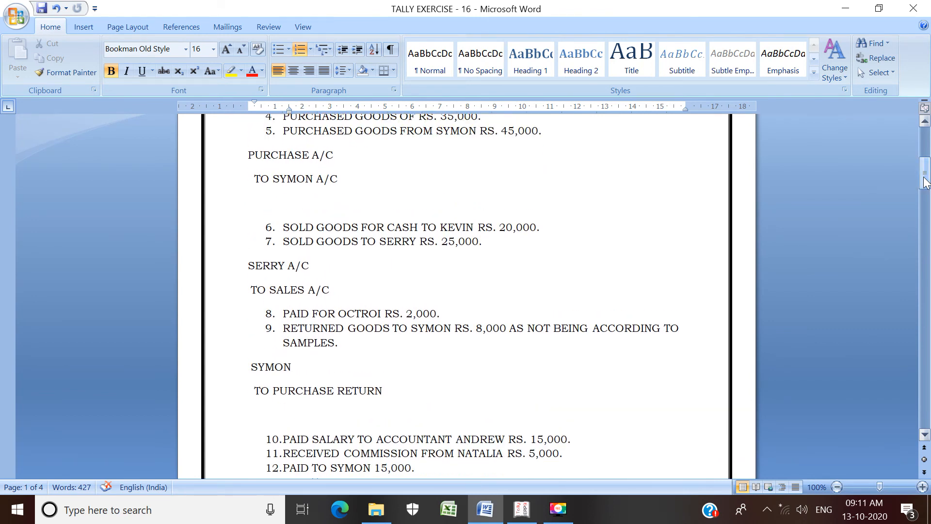
left_click_drag(924, 179, 924, 171)
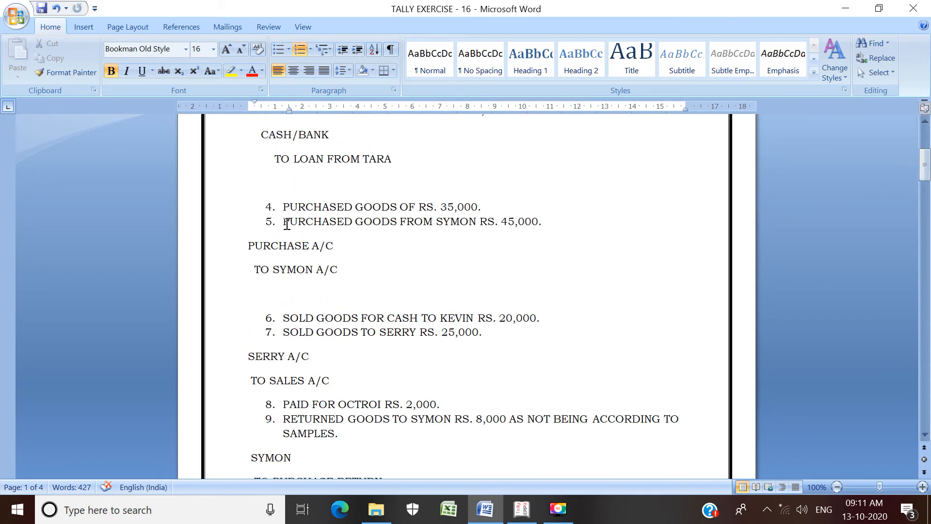
left_click_drag(286, 223, 615, 218)
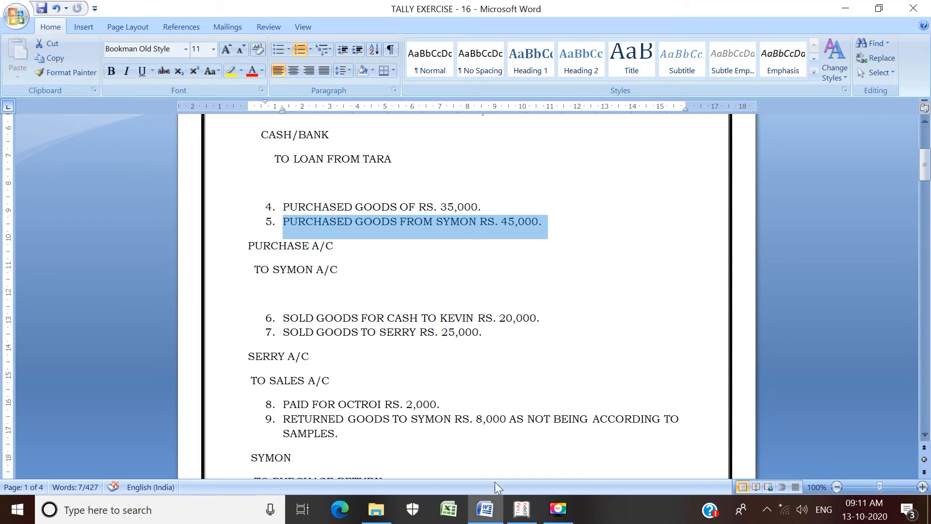
Switch to Tally.ERP 9 and enter original invoice number 5 with the date 1-Apr-2019 in the debit note
left_click(521, 509)
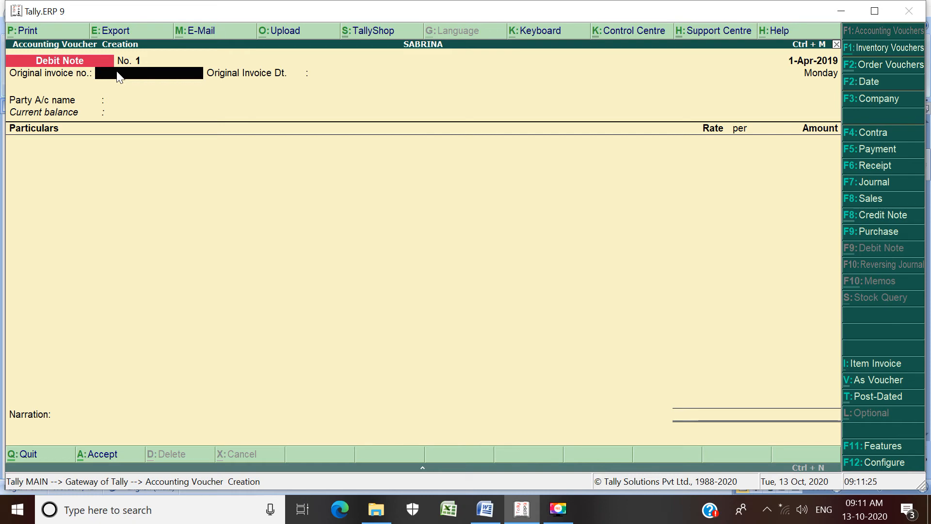
type("5")
key("Return")
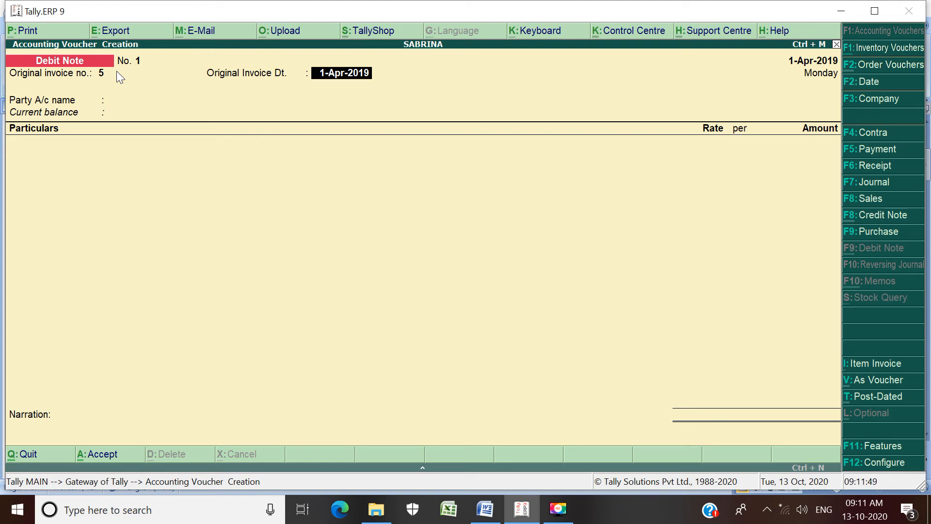
key("Return")
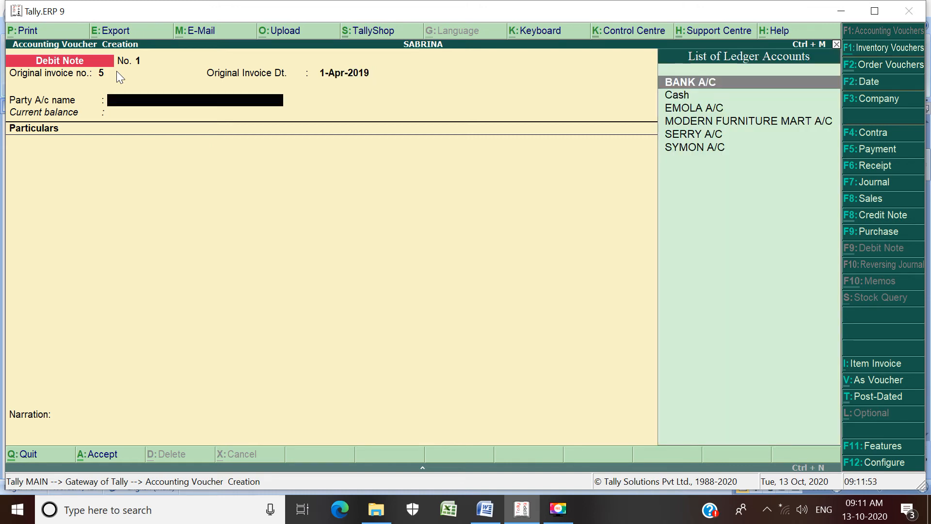
Select the supplier's ledger as the debit note's party account and accept the party details with End of List for the order numbers
key("Down")
key("Down")
key("Down")
key("Down")
key("Down")
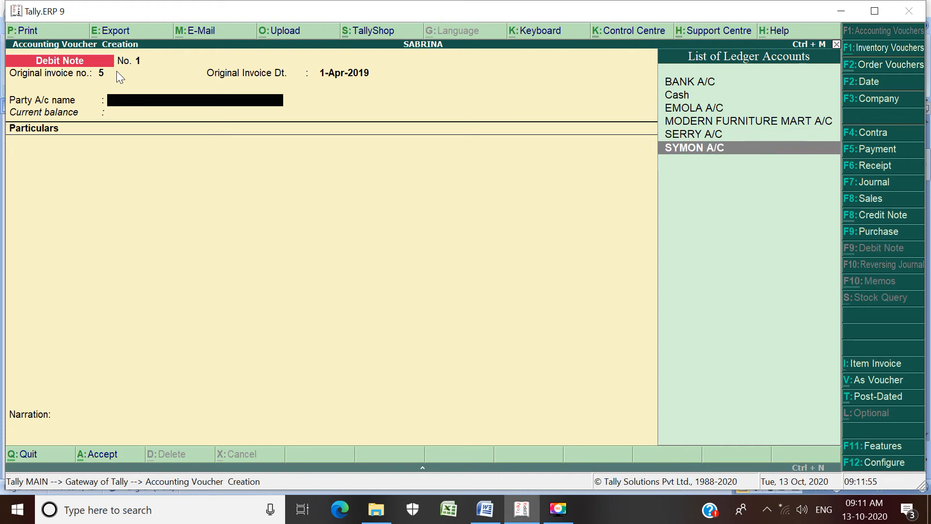
key("Return")
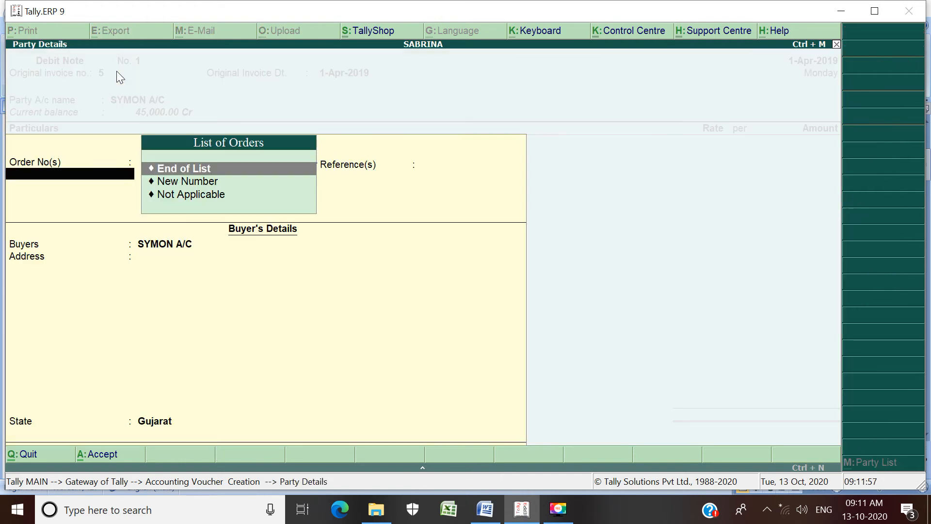
key("Return")
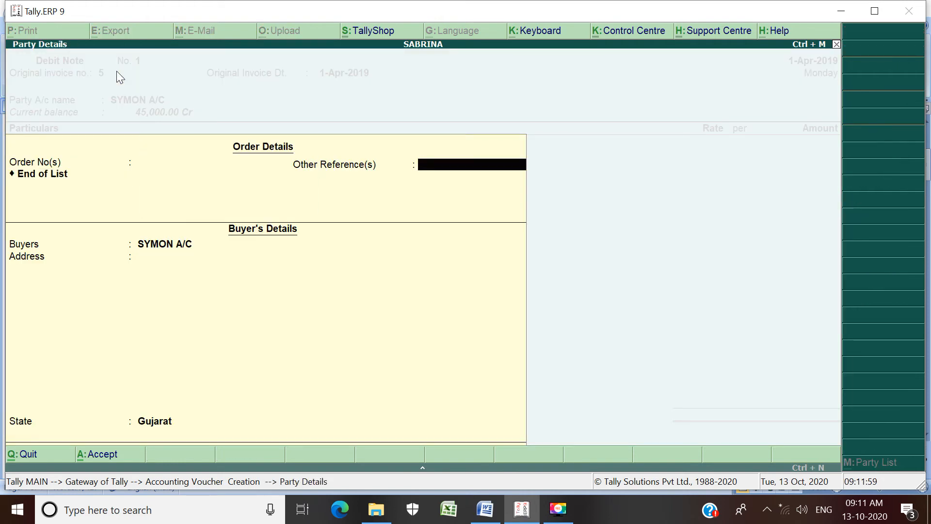
key("Return")
key("Return")
key("Return")
key("Return")
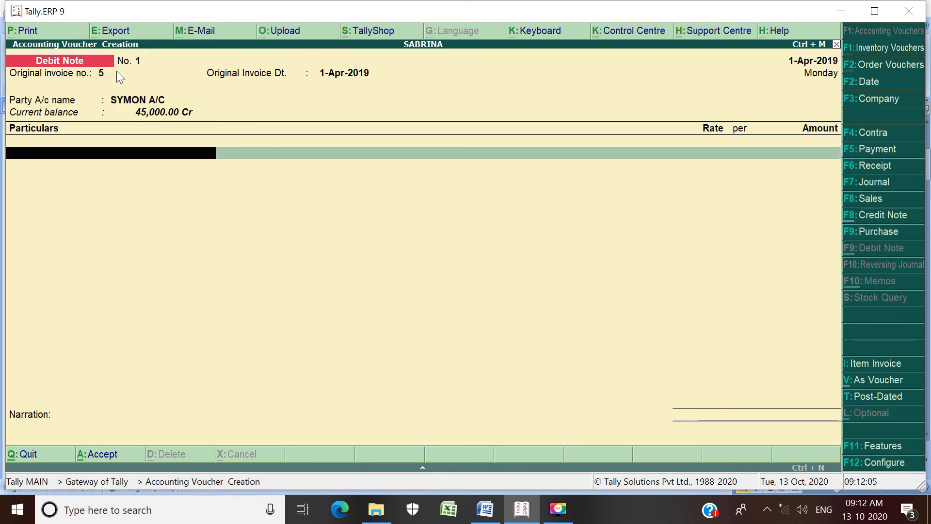
Select PURCHASE RETURN A/C as the ledger in the debit note's particulars
key("space")
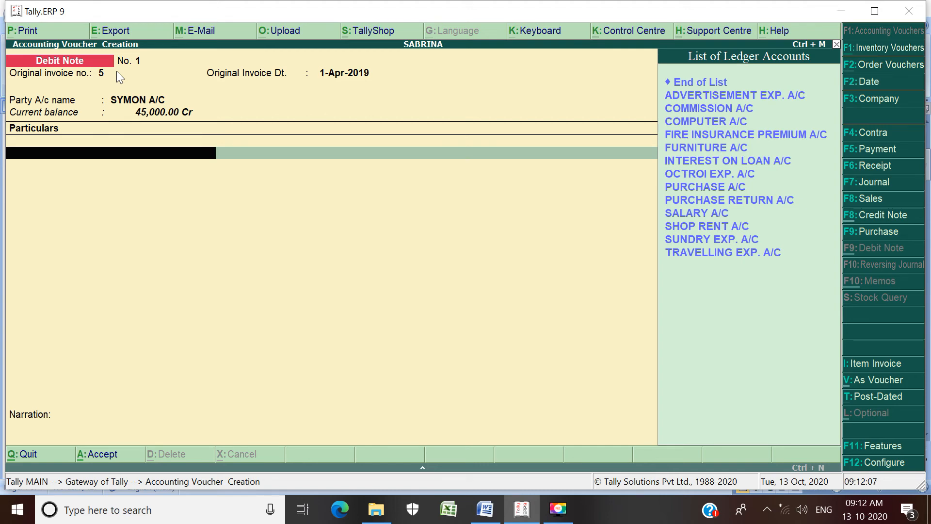
type("P")
key("Down")
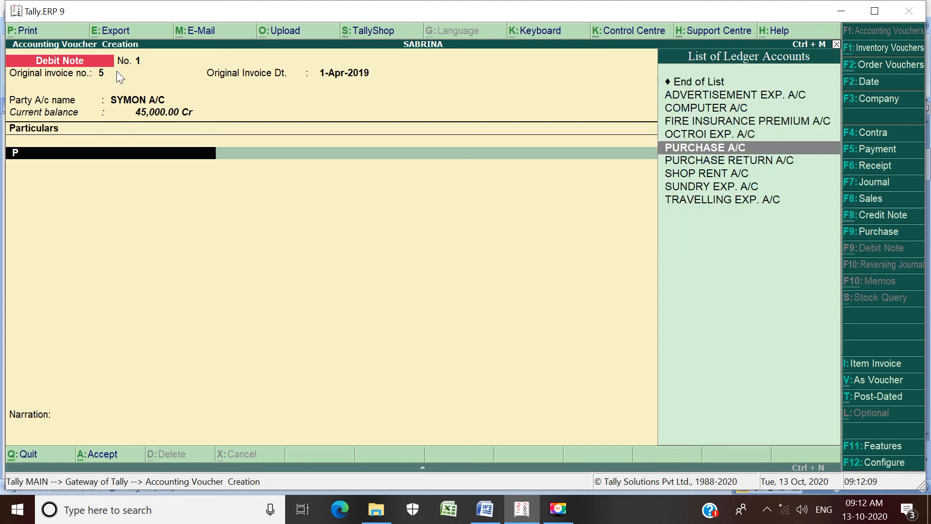
key("Down")
key("Return")
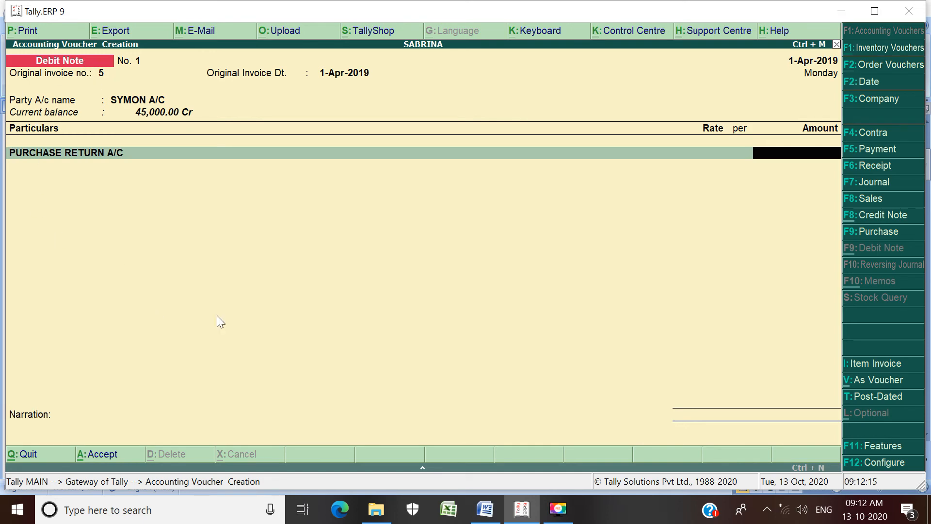
Switch to the Word document, highlight transaction 9 about the returned goods to check its amount, and switch back to Tally.ERP 9
left_click(500, 513)
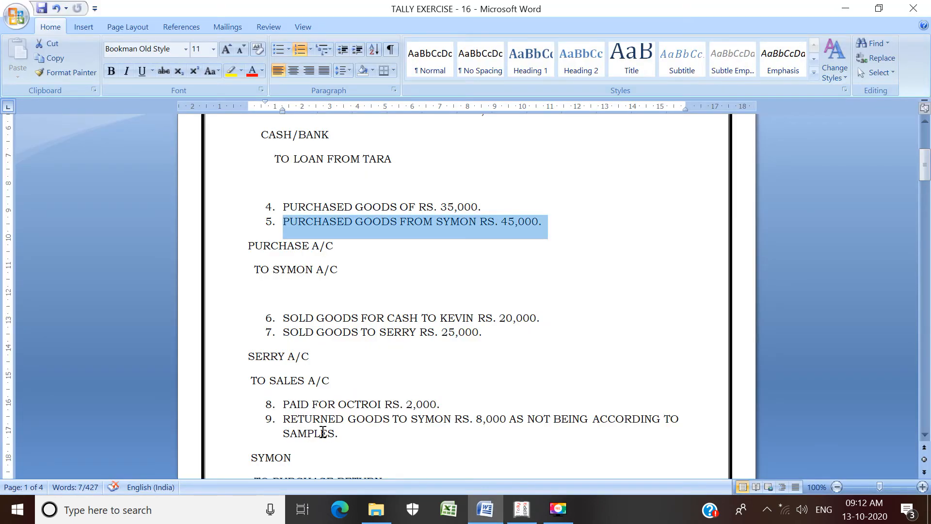
left_click_drag(280, 421, 356, 441)
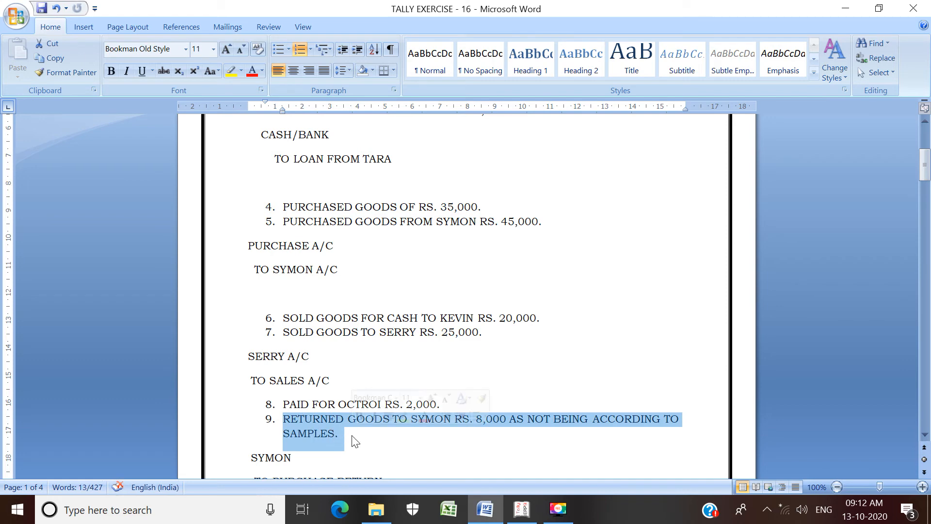
left_click(507, 442)
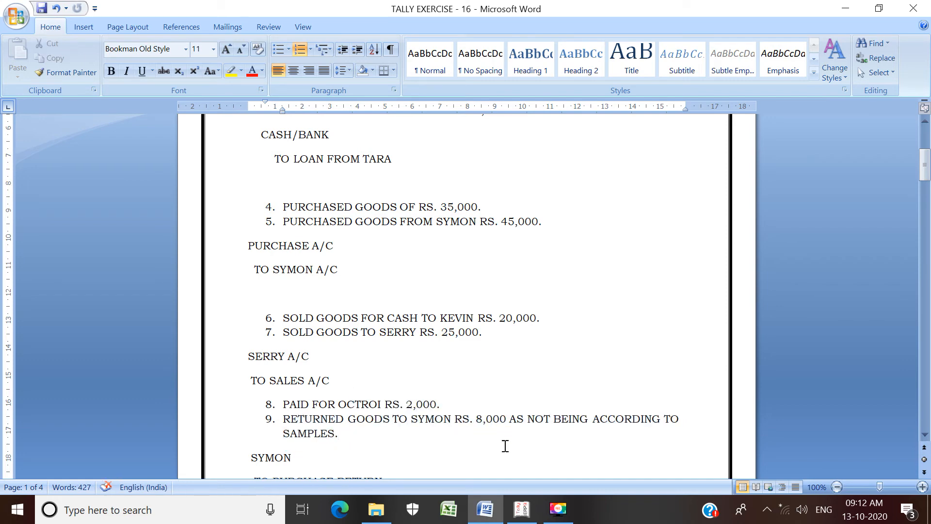
left_click(519, 507)
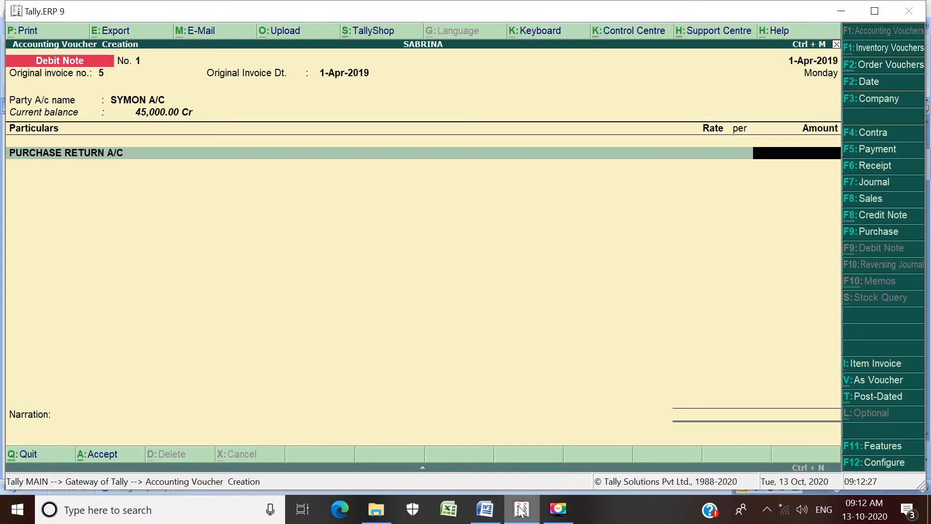
Enter 8,000 as the amount for PURCHASE RETURN A/C and leave the debit note's narration blank
type("8000")
key("Return")
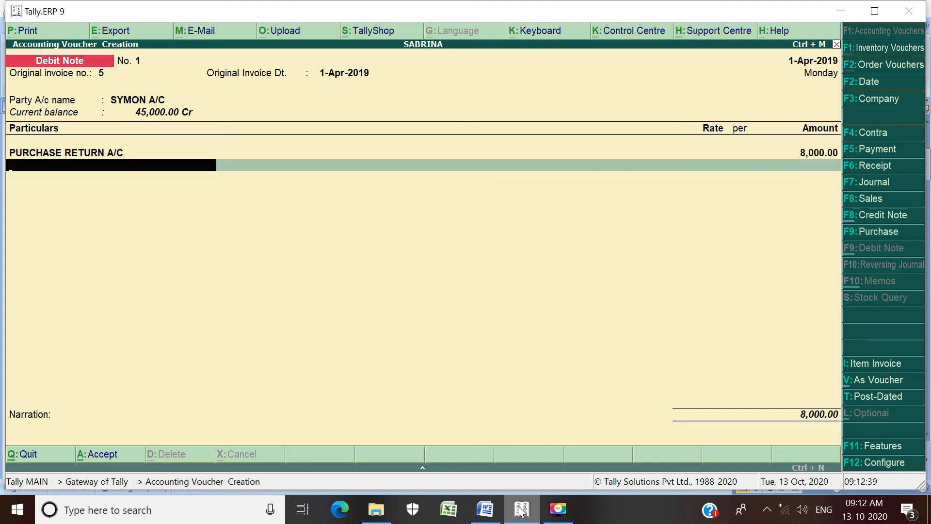
key("Return")
key("Return")
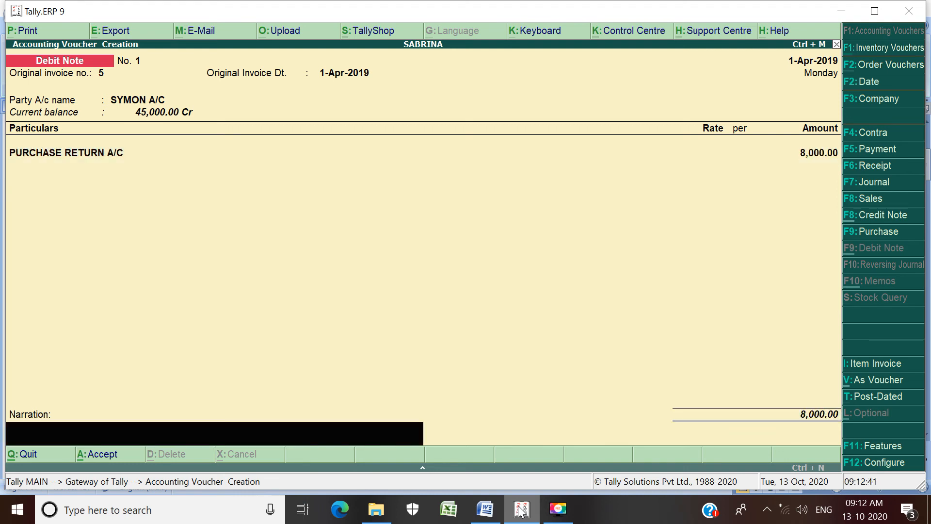
key("Return")
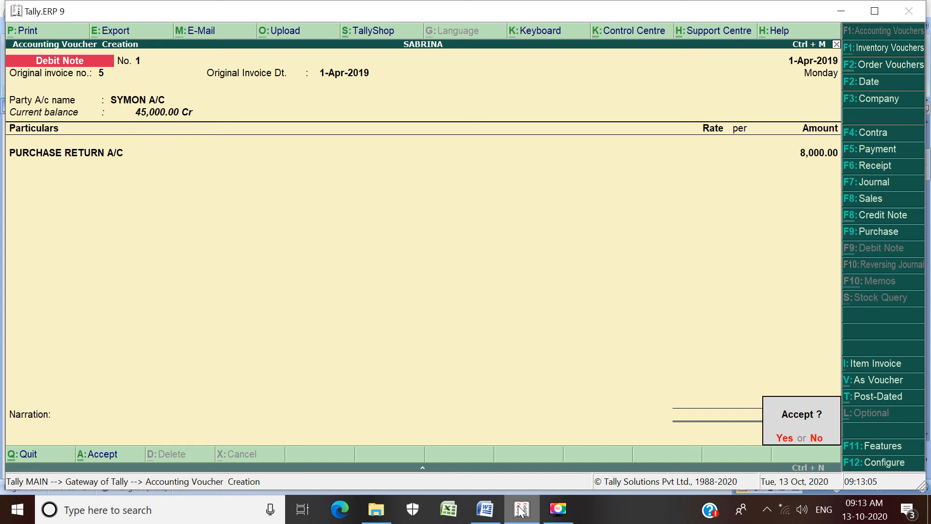
Switch the debit note from invoice mode to voucher mode, and discard the entry to reopen a blank debit note
key("Escape")
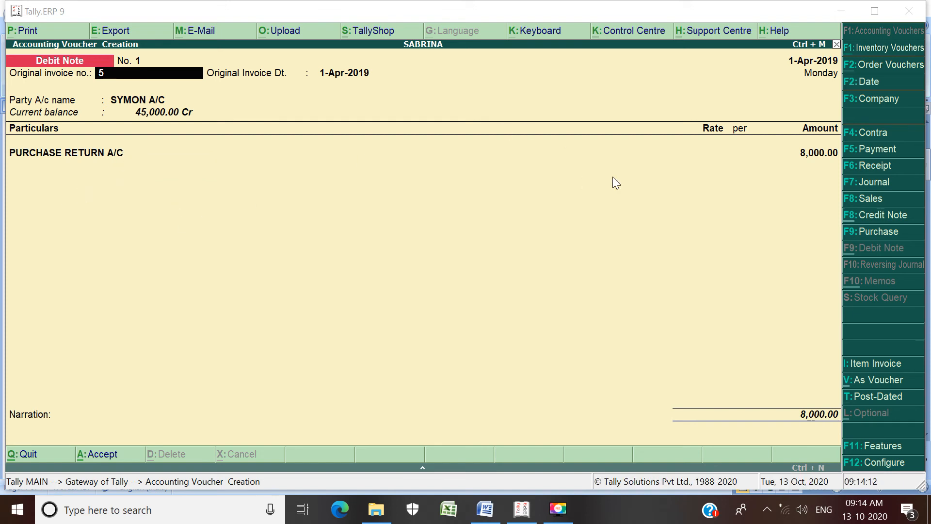
left_click(885, 384)
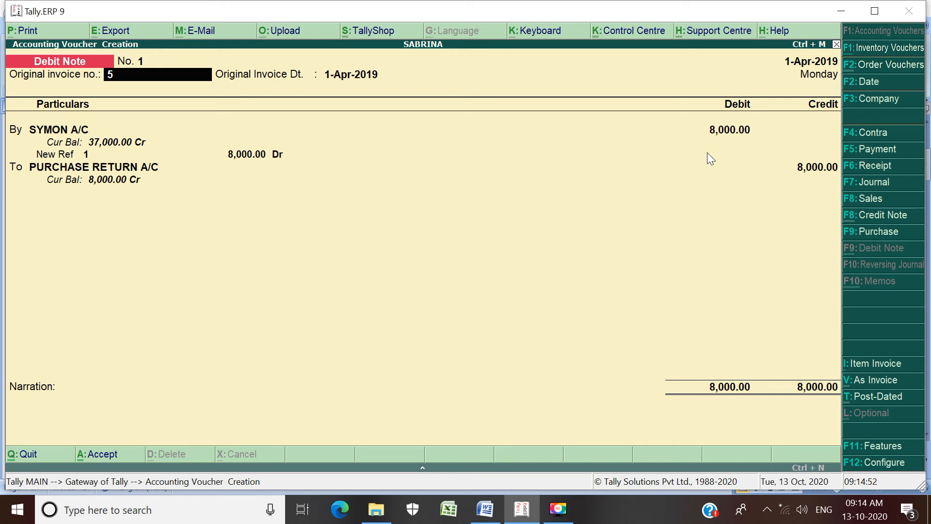
key("Escape")
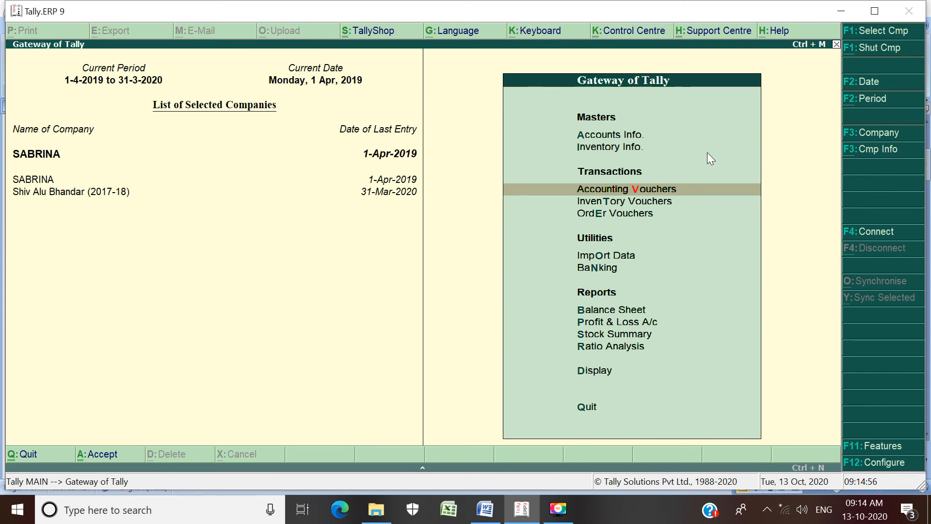
key("Return")
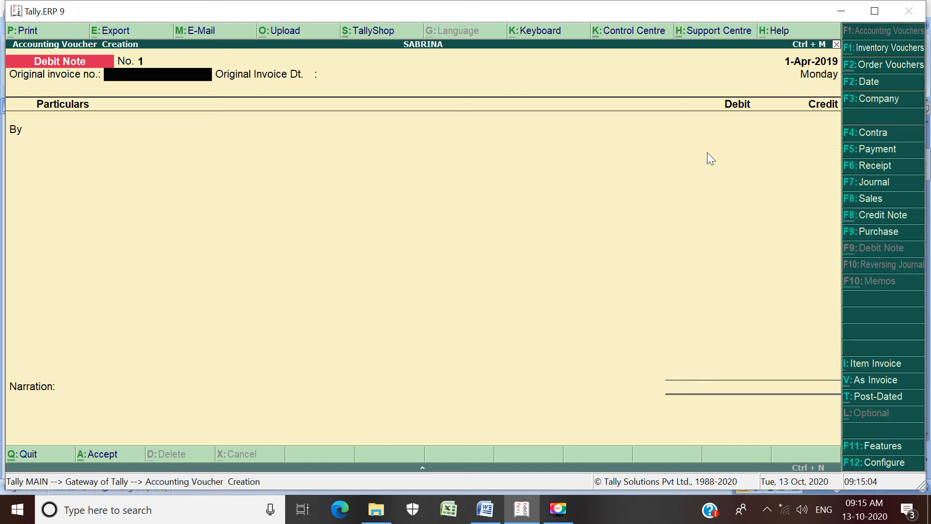
Enter original invoice number 5 with the date 1-Apr-2019 in the voucher-mode debit note
type("5")
key("Return")
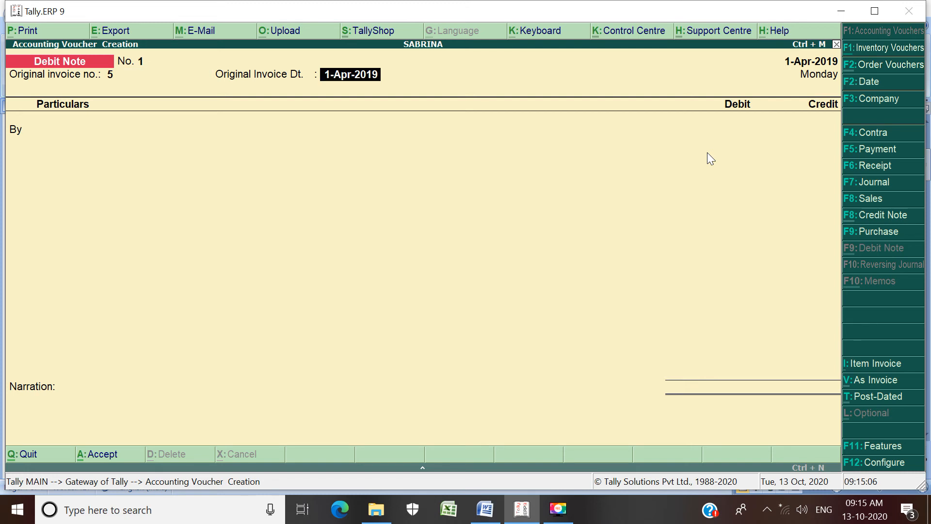
key("Return")
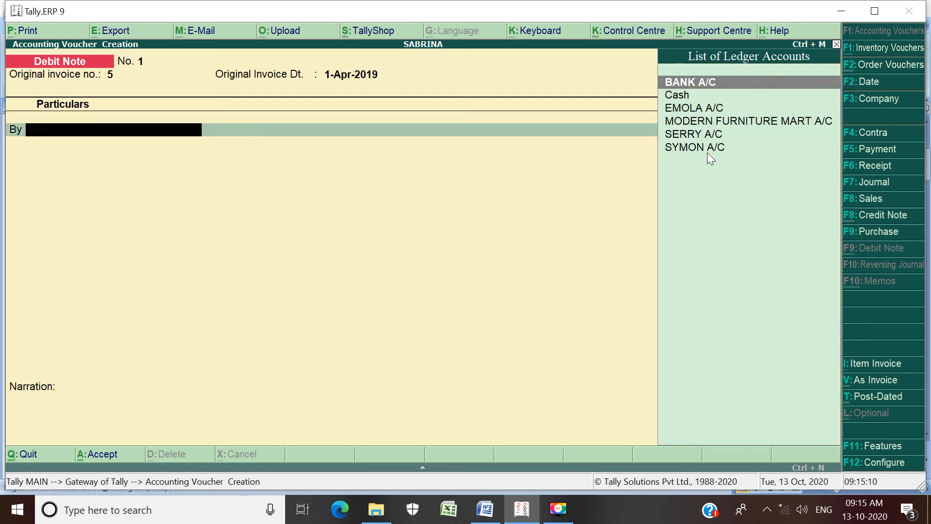
Select the supplier's ledger on the debit line and accept the buyer's details with the state Gujarat
key("Down")
key("Down")
key("Down")
key("Down")
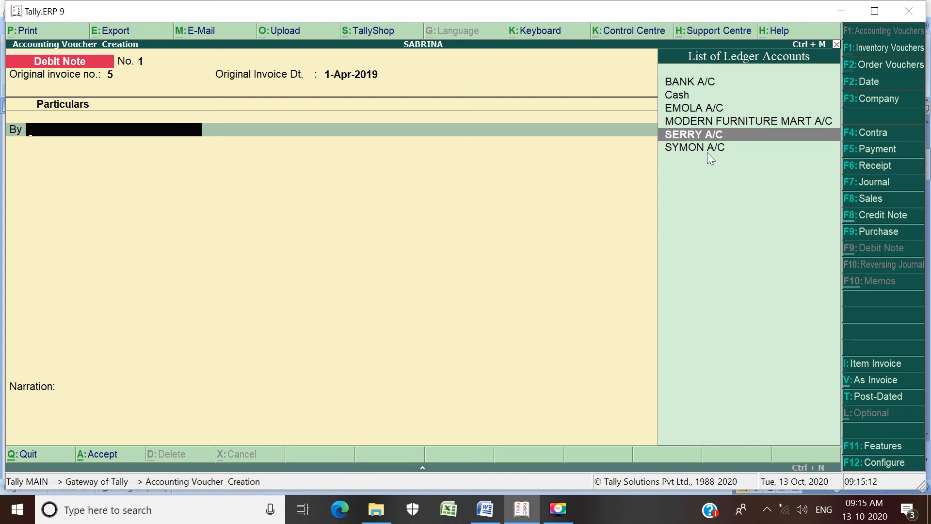
key("Down")
key("Return")
key("Return")
key("Return")
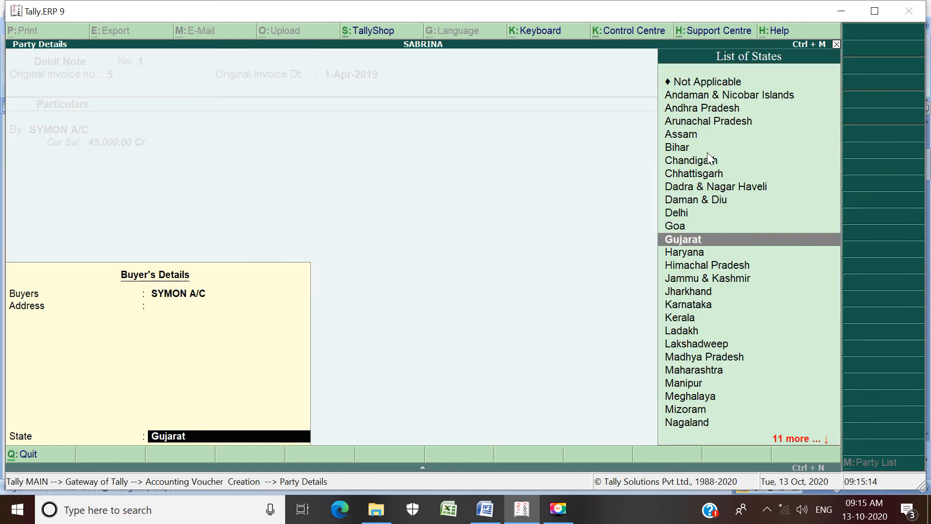
key("Return")
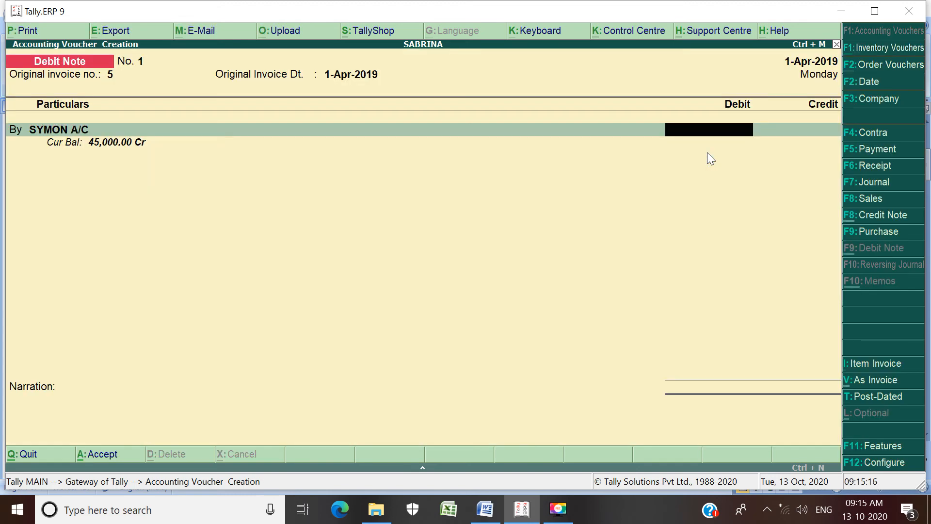
Debit the supplier's ledger with 8,000 and allocate it as Agst Ref to pending bill 1
type("8000")
key("Return")
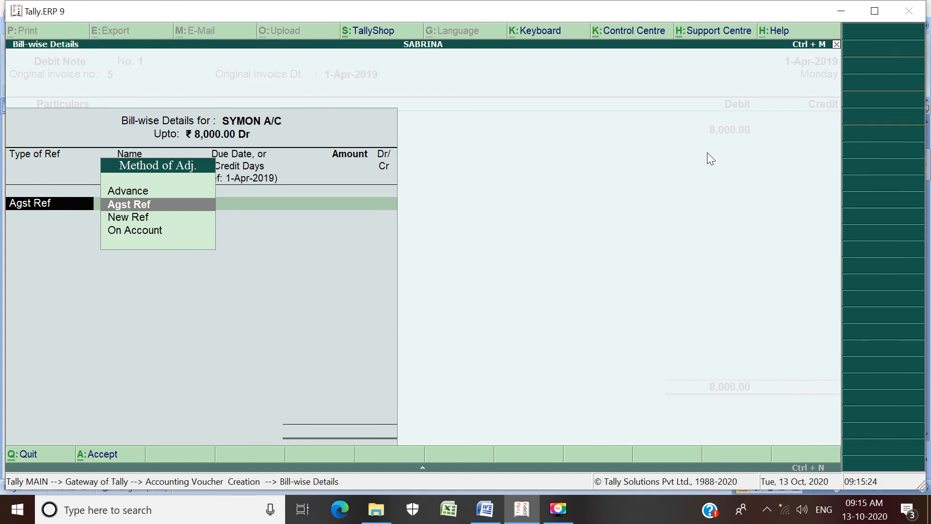
key("Return")
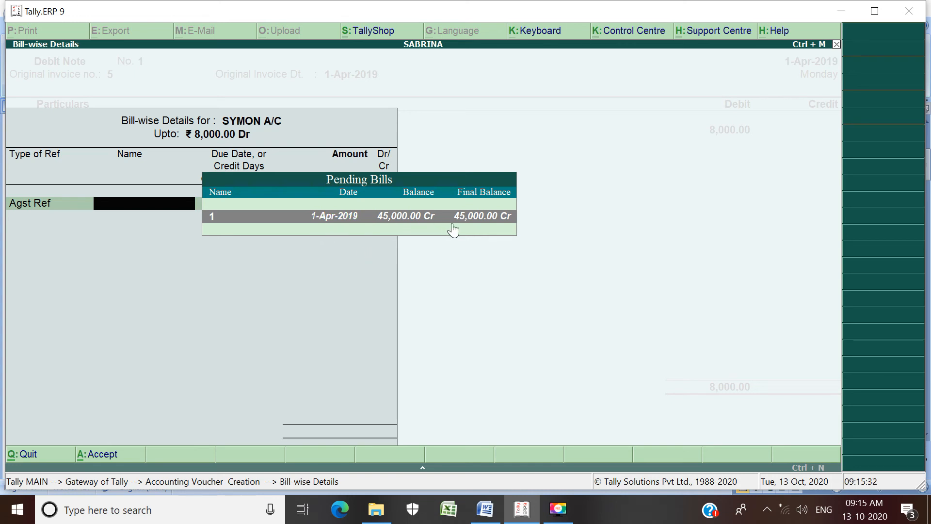
key("Return")
key("Return")
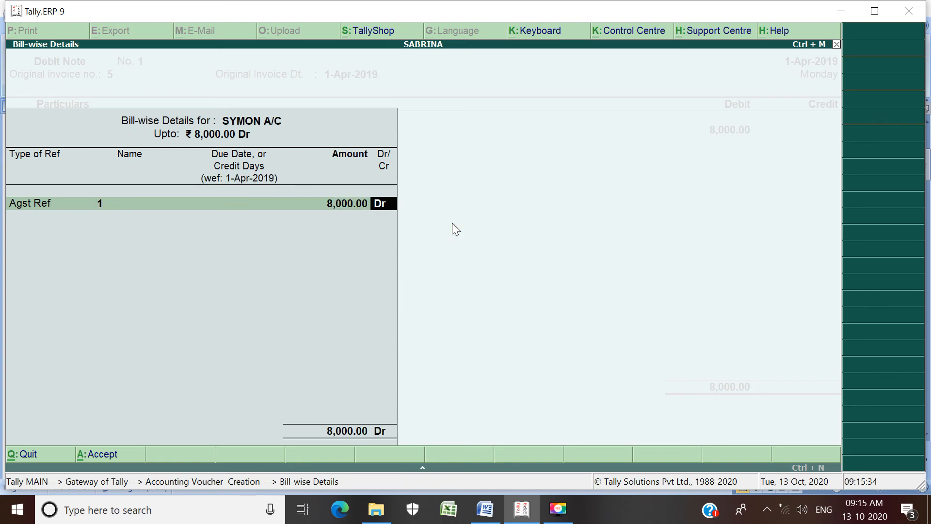
key("Return")
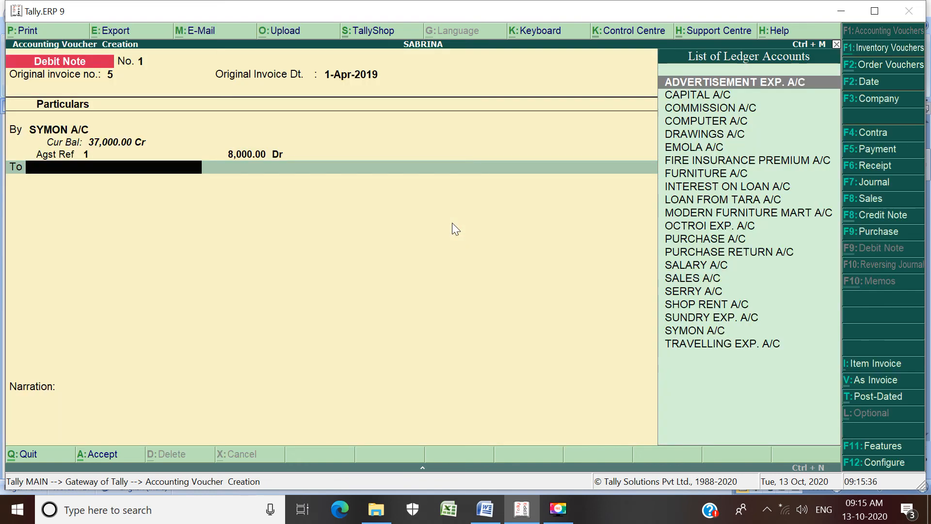
Credit PURCHASE RETURN A/C with 8,000, leaving its inventory allocations empty
type("P")
key("Down")
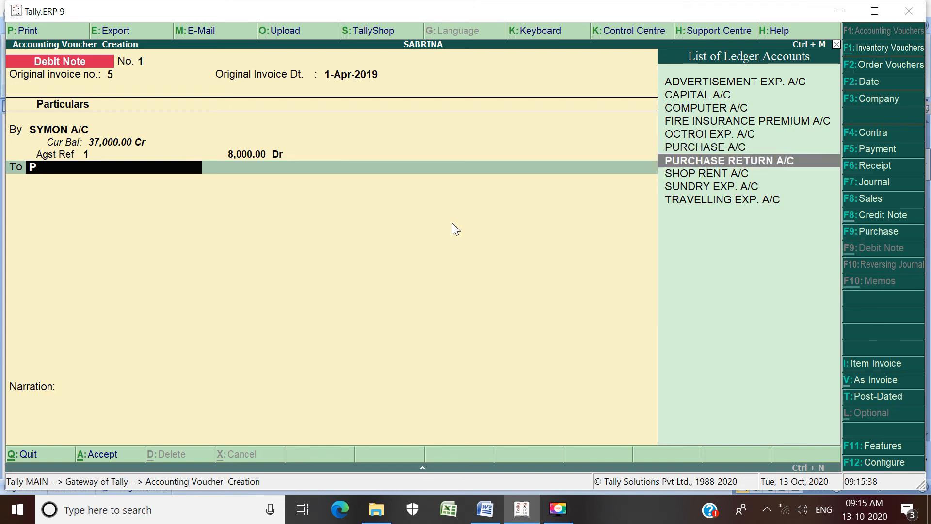
key("Down")
key("Up")
key("Return")
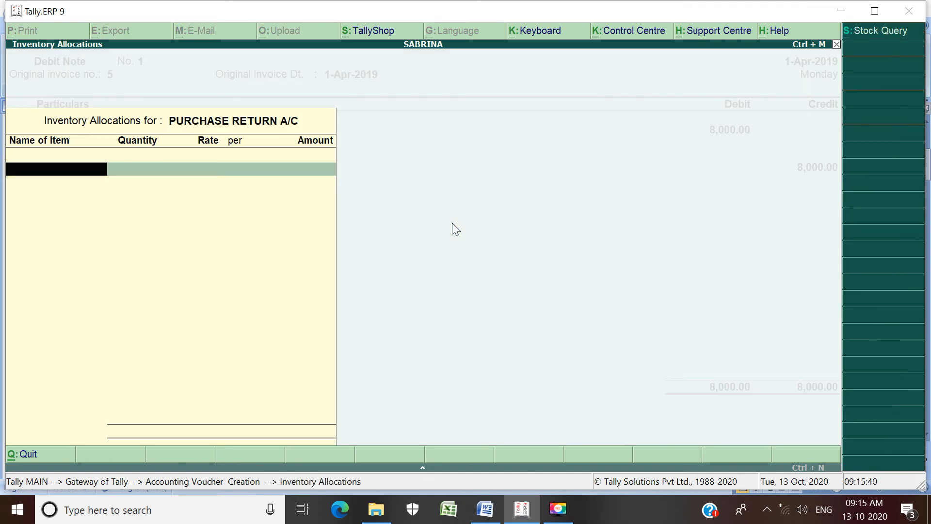
key("Escape")
key("Return")
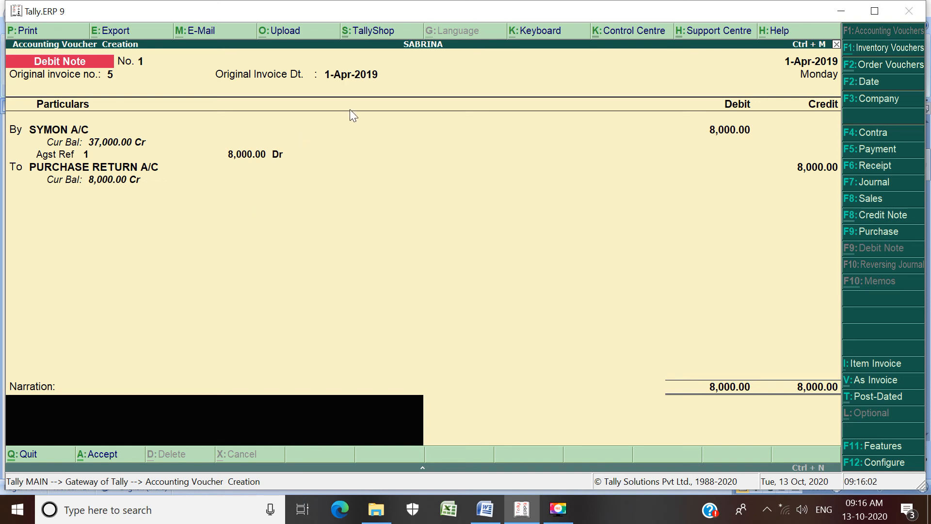
Review the debit note's entries from the supplier's debit line onward and save the voucher with an empty narration
left_click(114, 129)
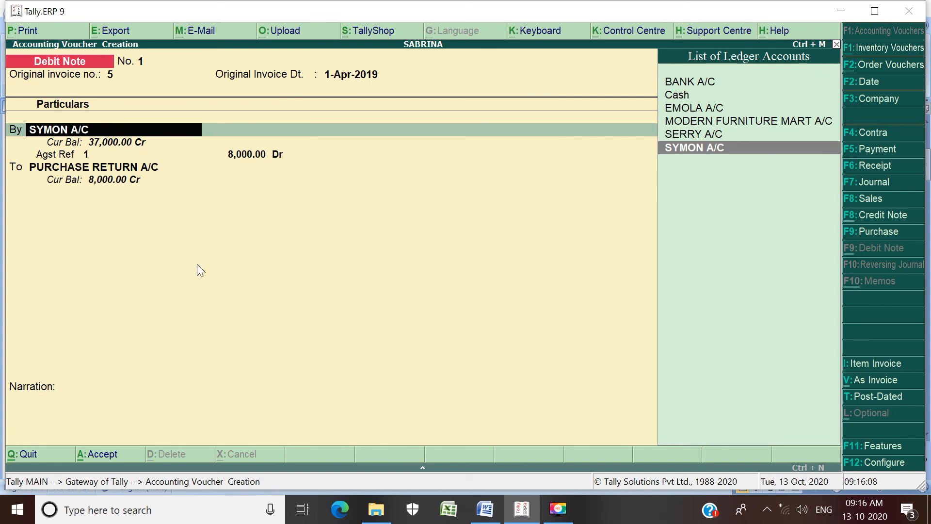
key("Return")
key("Return")
key("Return")
key("Return")
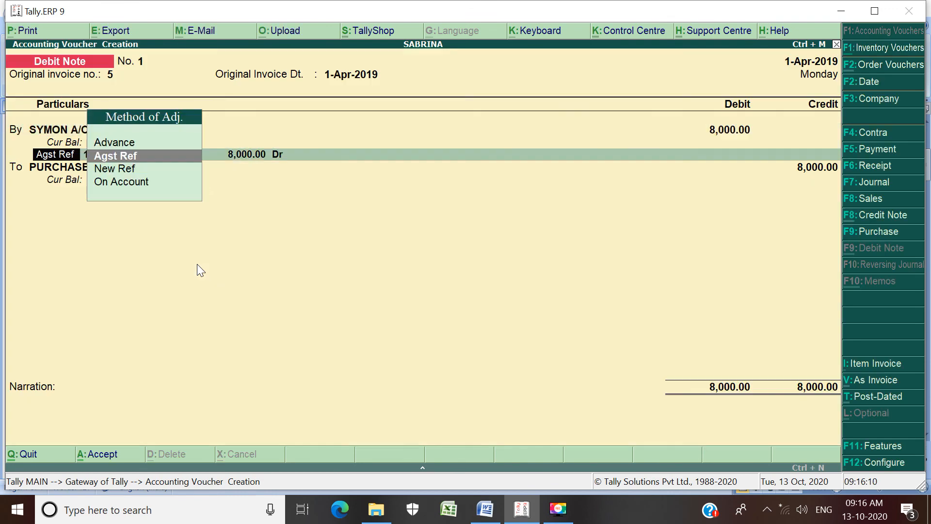
key("Return")
key("Return")
key("Return")
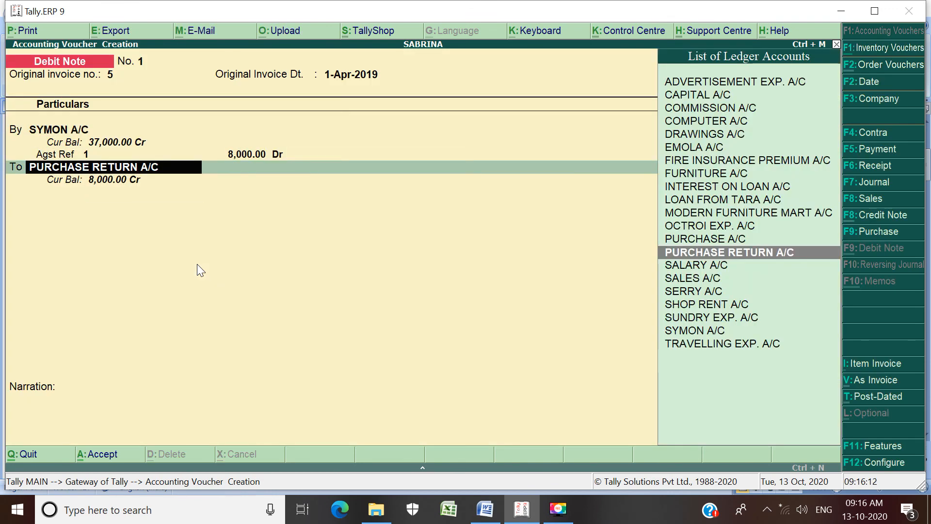
key("Return")
key("Return")
key("Return")
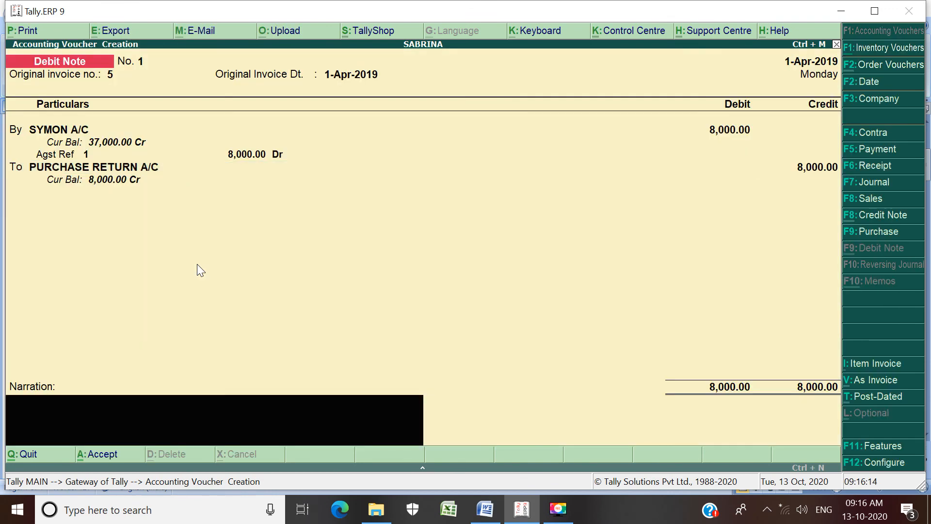
key("Return")
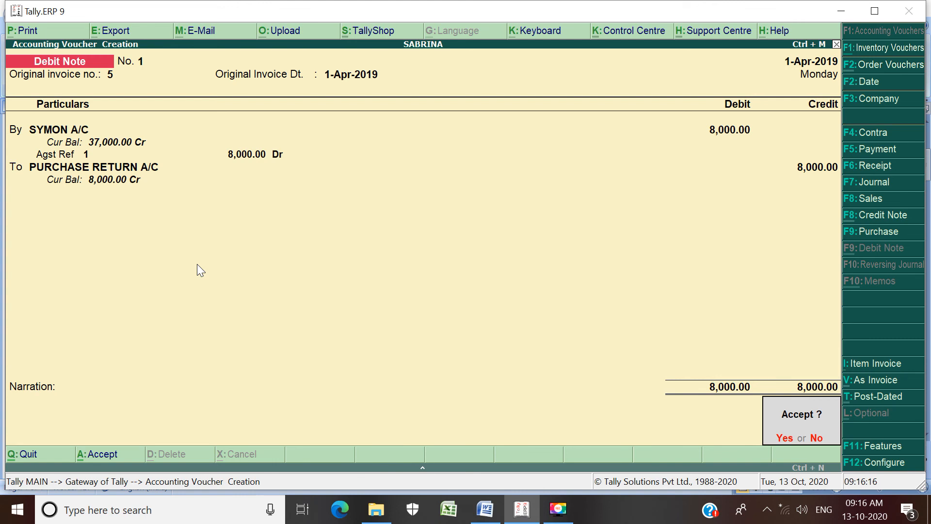
key("Return")
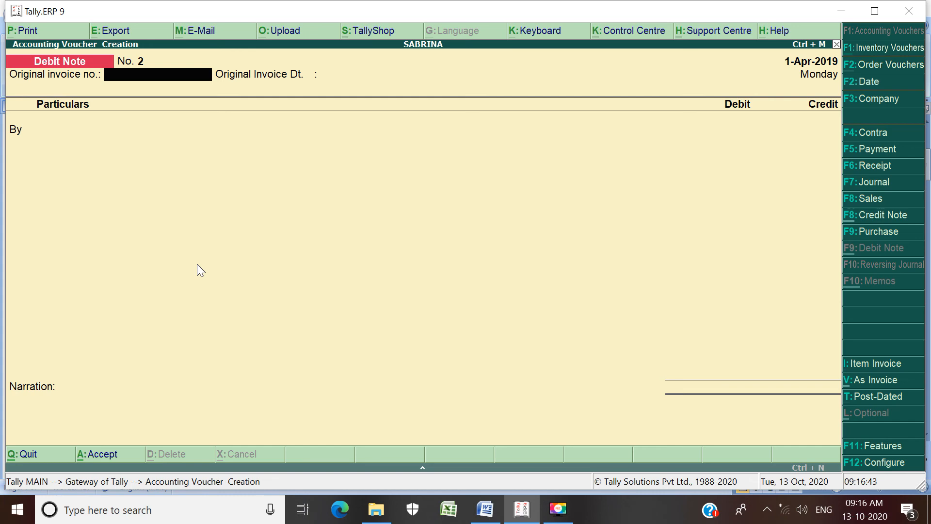
Switch to the TALLY EXERCISE - 16 document in Word and highlight transaction 10, the accountant's salary payment of Rs. 15,000
left_click(484, 509)
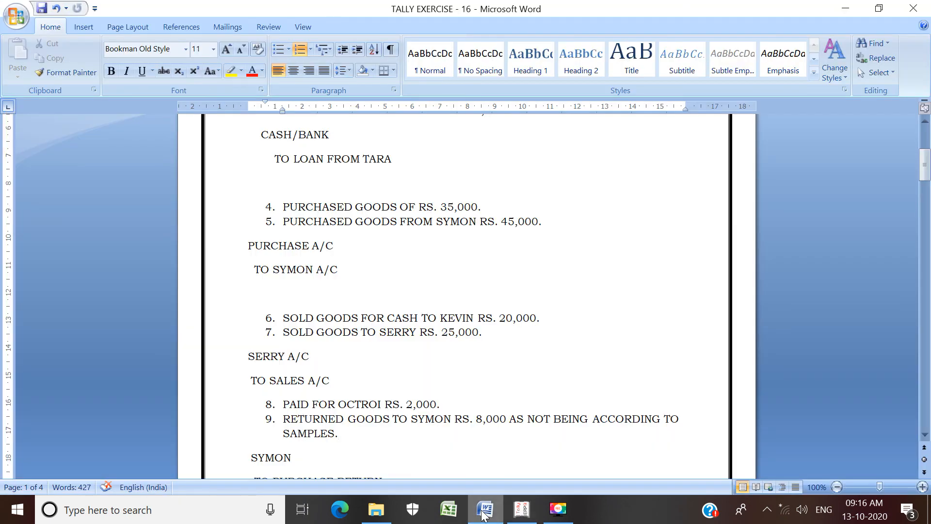
key("Down")
key("Down")
key("Down")
key("Down")
key("Down")
key("Down")
key("Down")
key("Down")
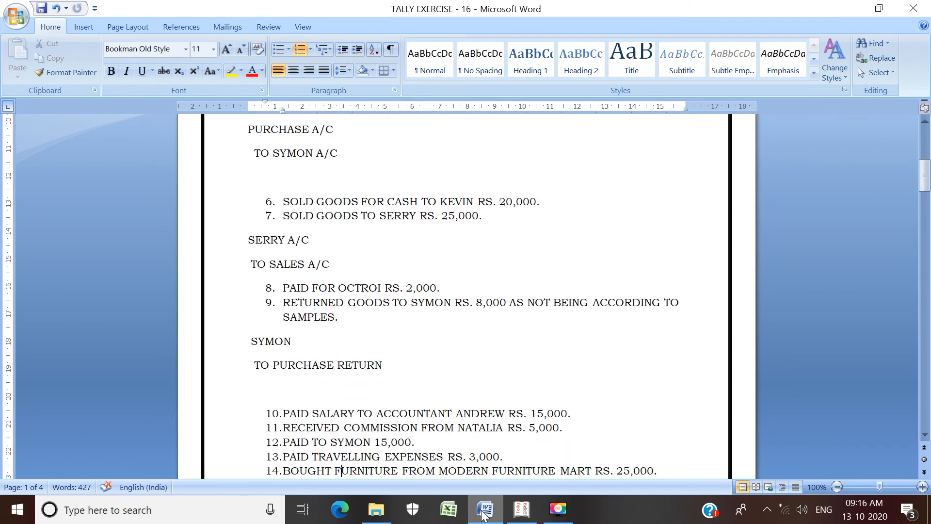
key("Down")
key("Down")
key("Down")
key("Down")
key("Down")
key("Down")
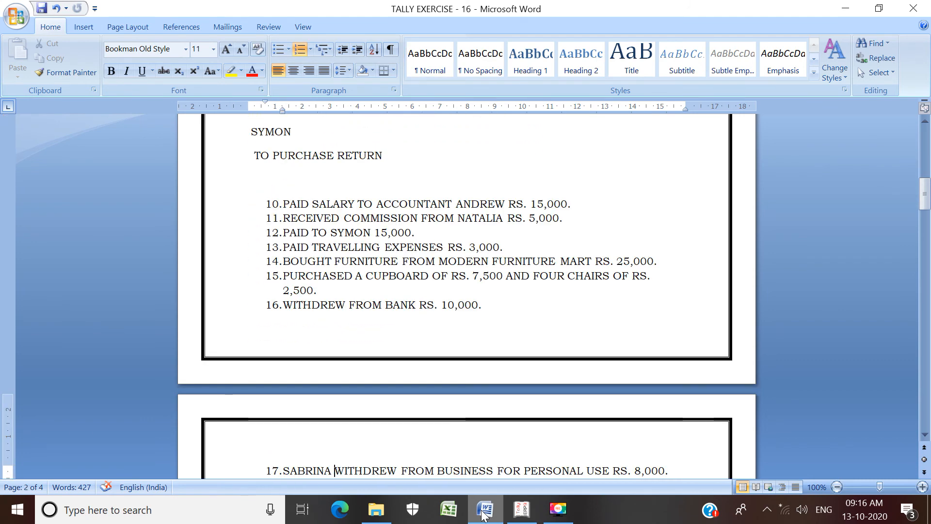
key("Up")
key("Up")
key("Up")
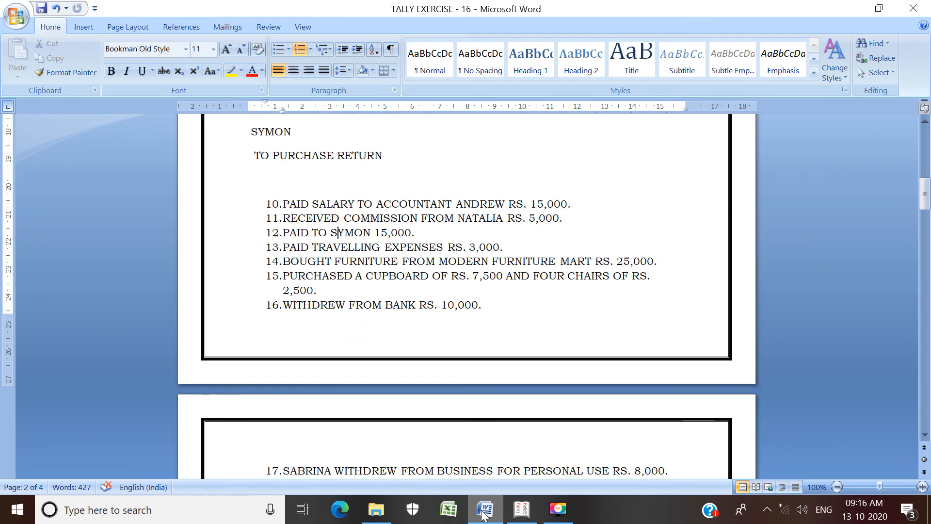
key("Up")
key("Up")
key("Up")
key("Up")
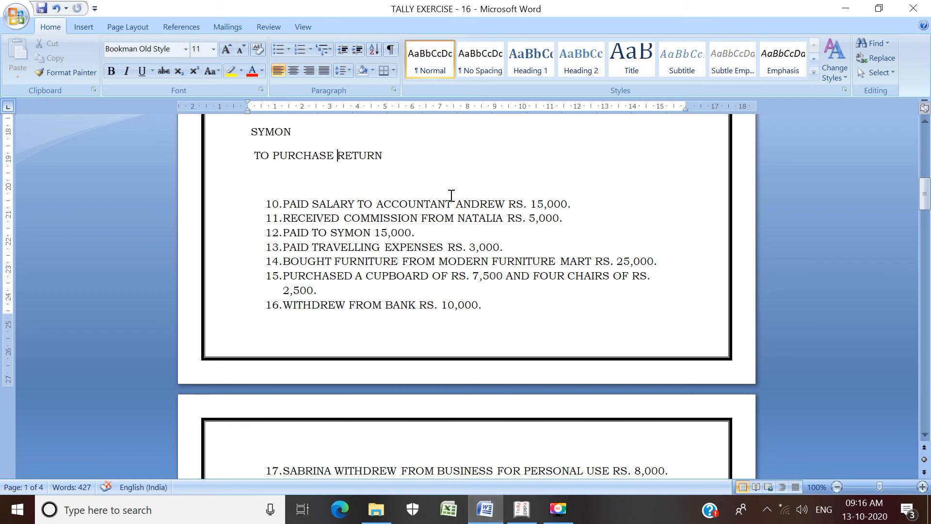
left_click(285, 203)
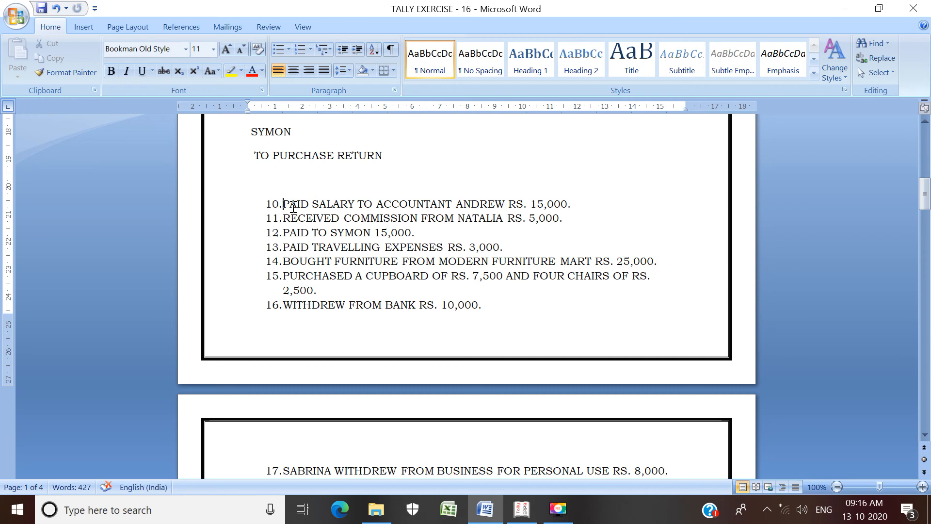
left_click_drag(293, 206, 606, 199)
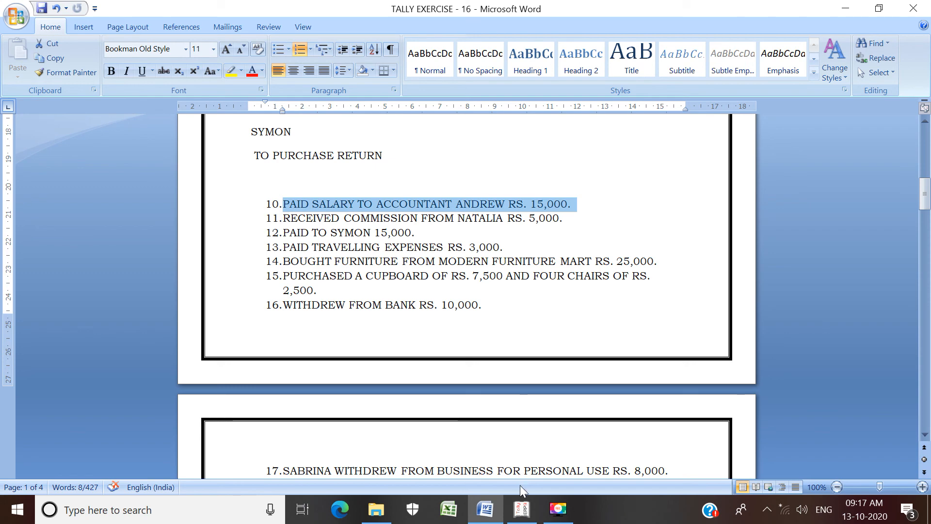
Switch to Tally.ERP 9, start a payment voucher and debit SALARY A/C with 15,000
left_click(521, 508)
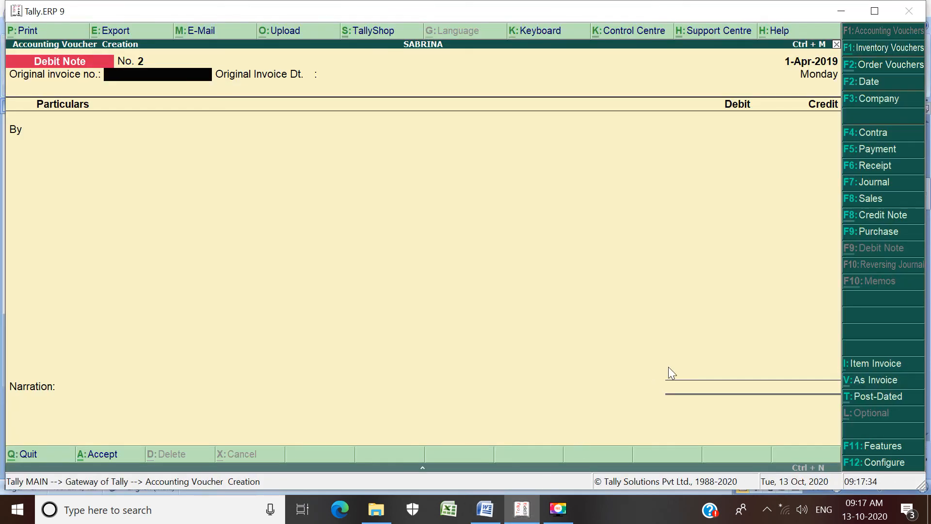
left_click(872, 150)
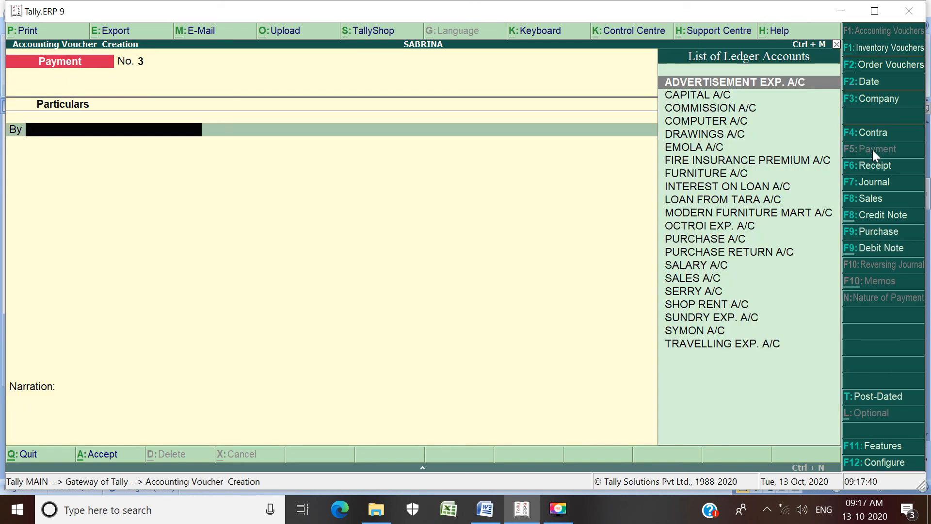
type("S")
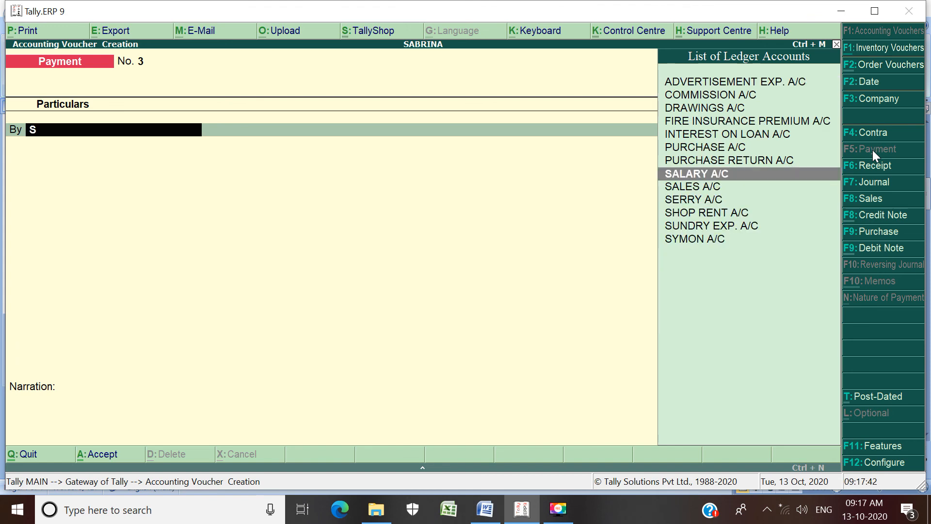
key("Return")
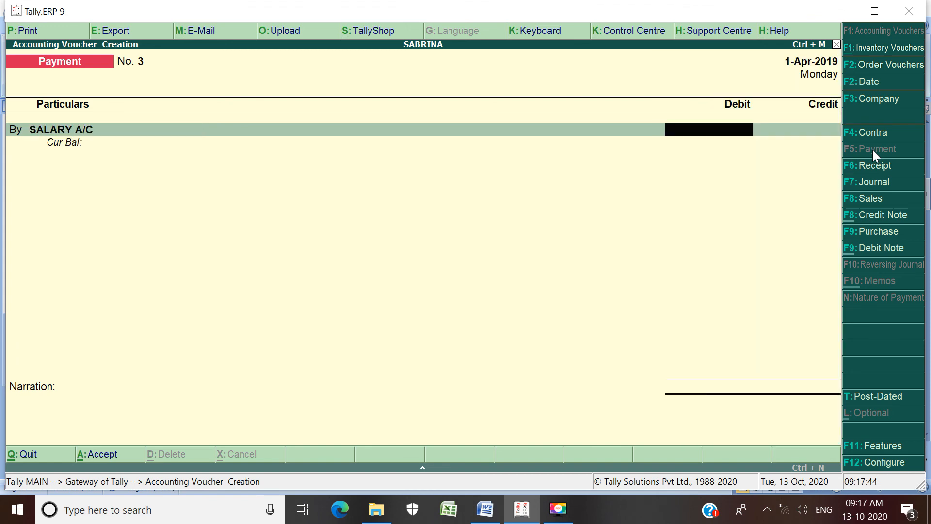
left_click(495, 519)
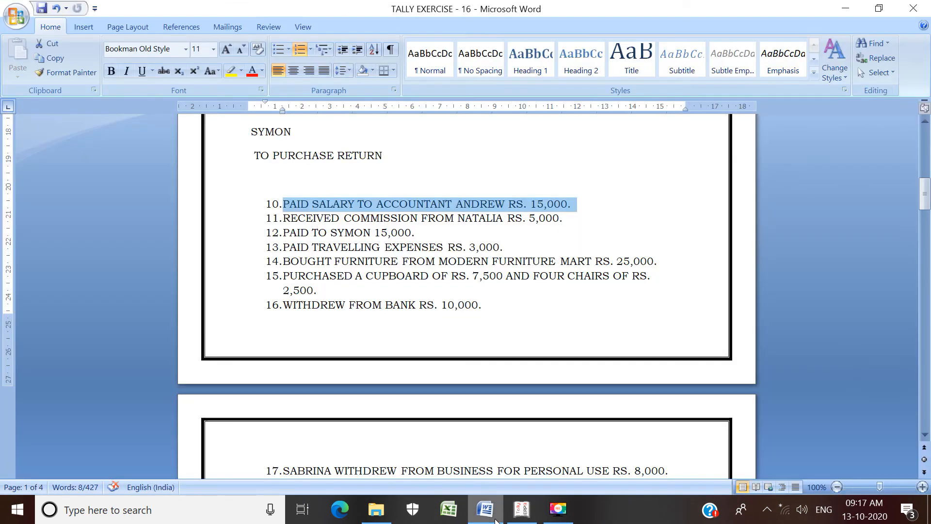
left_click(521, 518)
type("5000")
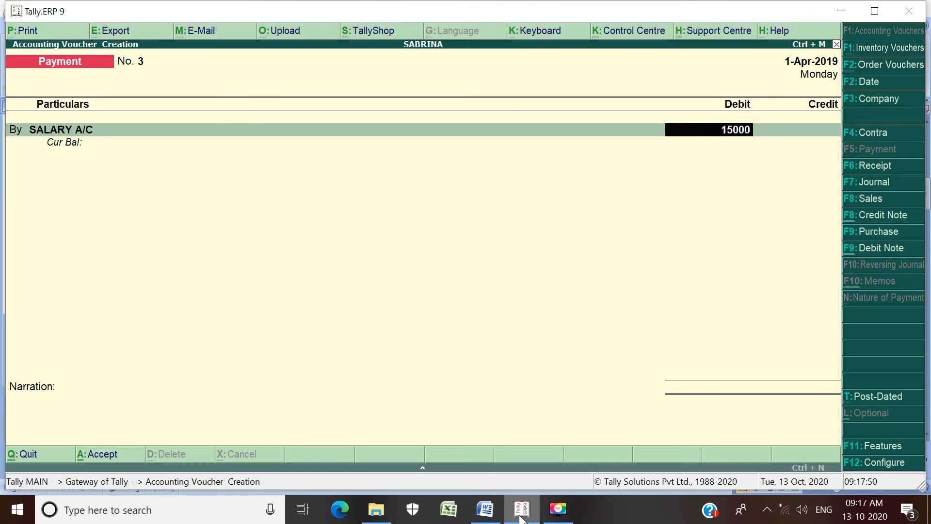
key("Return")
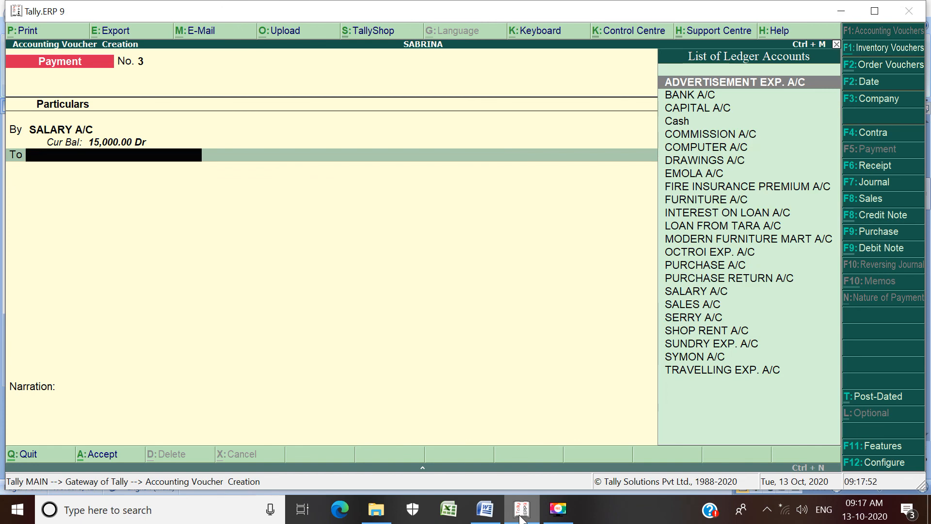
Credit Cash with 15,000 in the salary payment and save the voucher without a narration
key("Down")
key("Down")
key("Down")
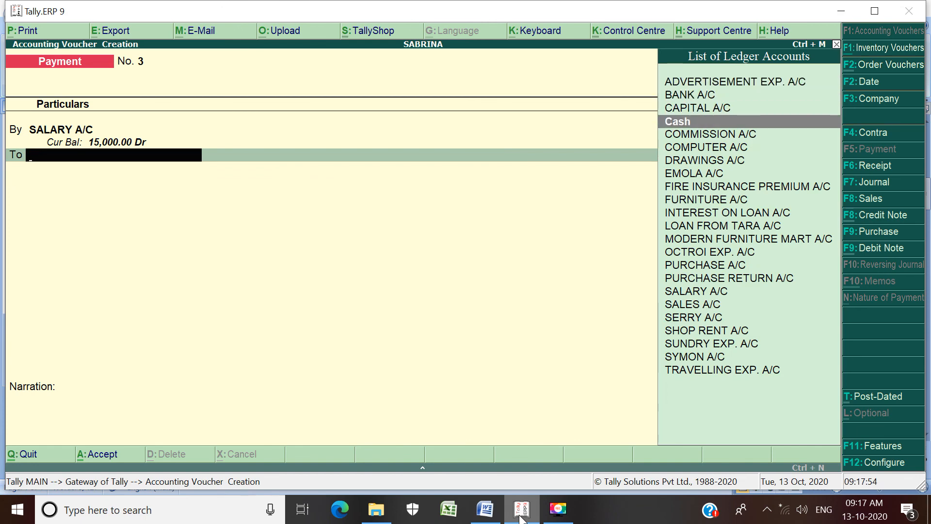
key("Return")
key("Return")
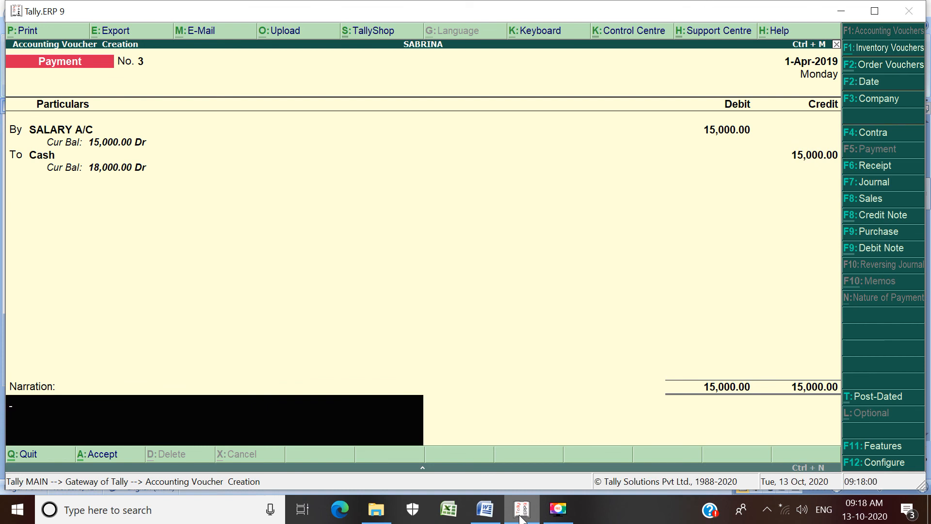
key("Return")
key("Return")
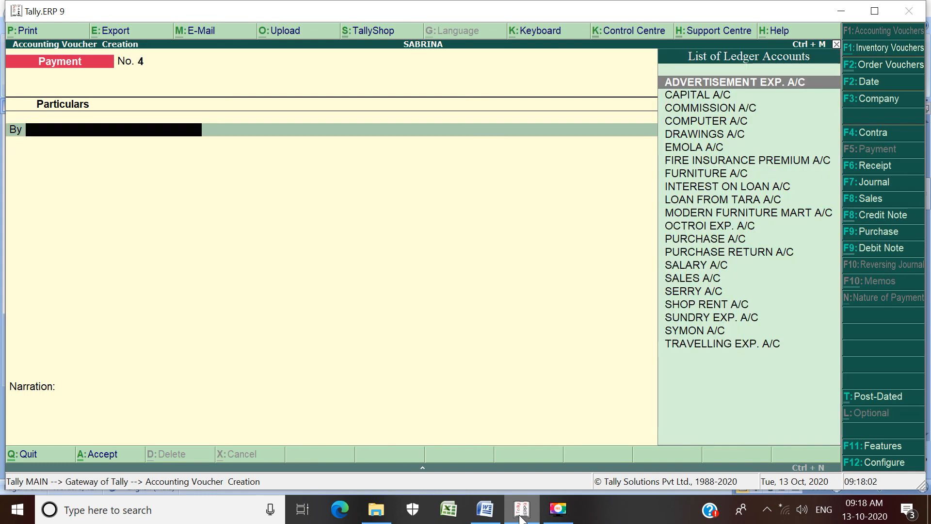
Switch to the exercise document in Word and highlight transaction 11, the commission of Rs. 5,000 received
left_click(490, 515)
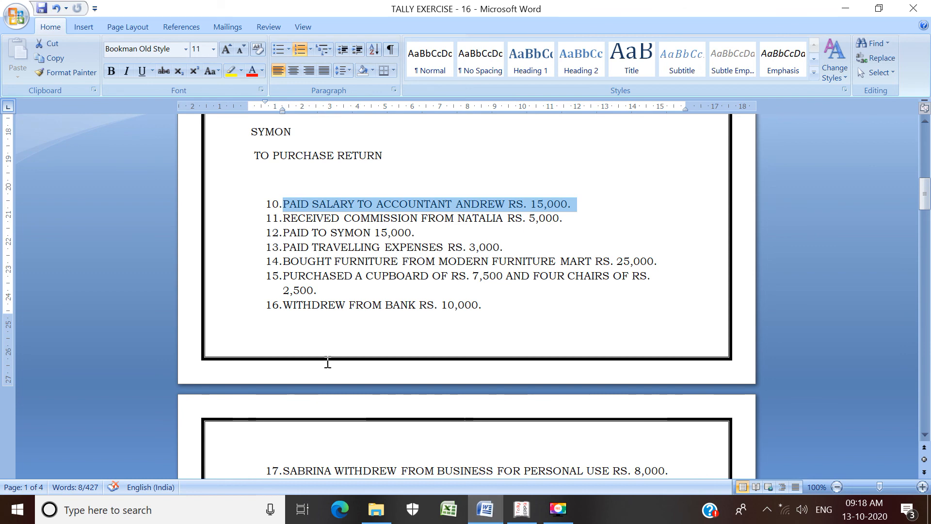
left_click(284, 218)
left_click_drag(290, 218, 603, 224)
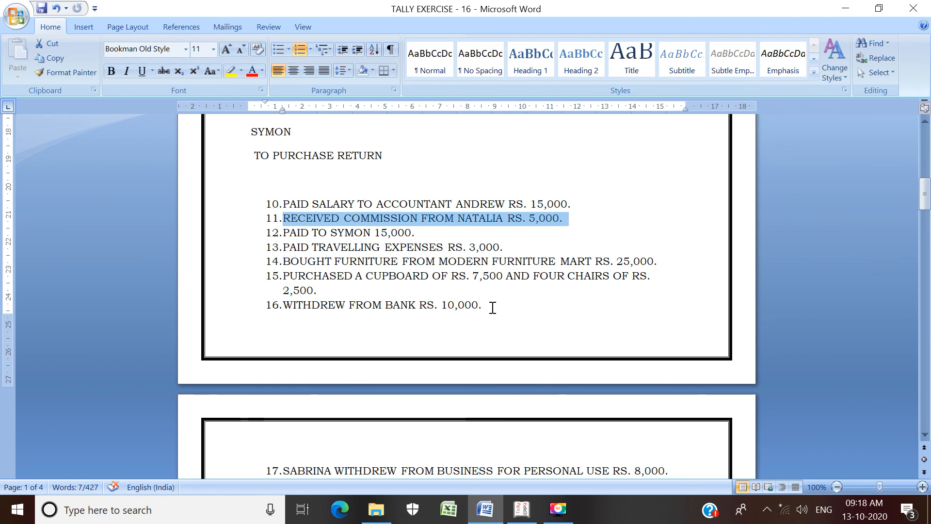
Switch to Tally.ERP 9, start a receipt voucher and credit COMMISSION A/C with 5,000
left_click(521, 509)
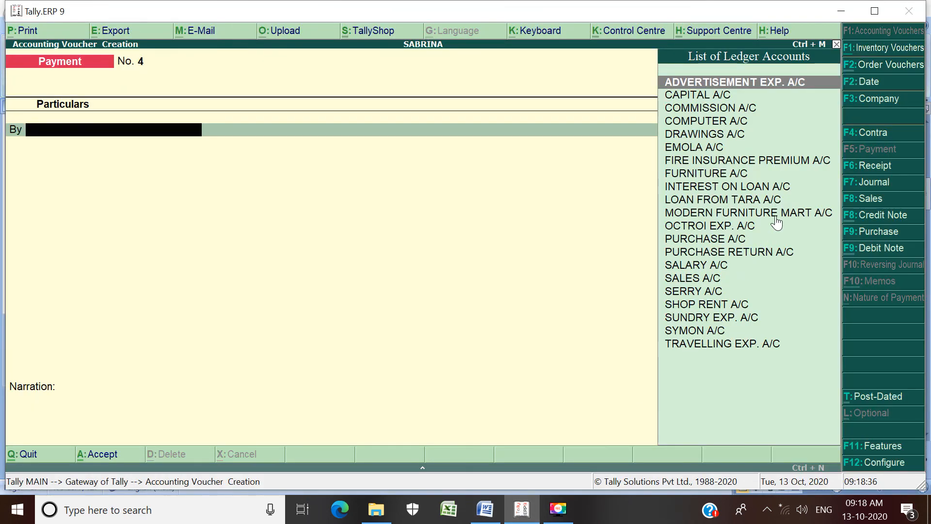
left_click(870, 167)
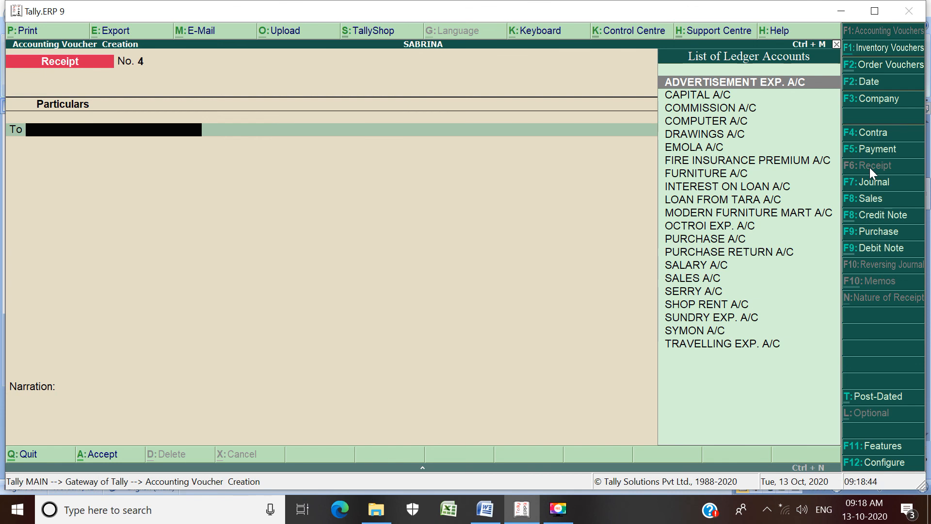
key("Down")
key("Down")
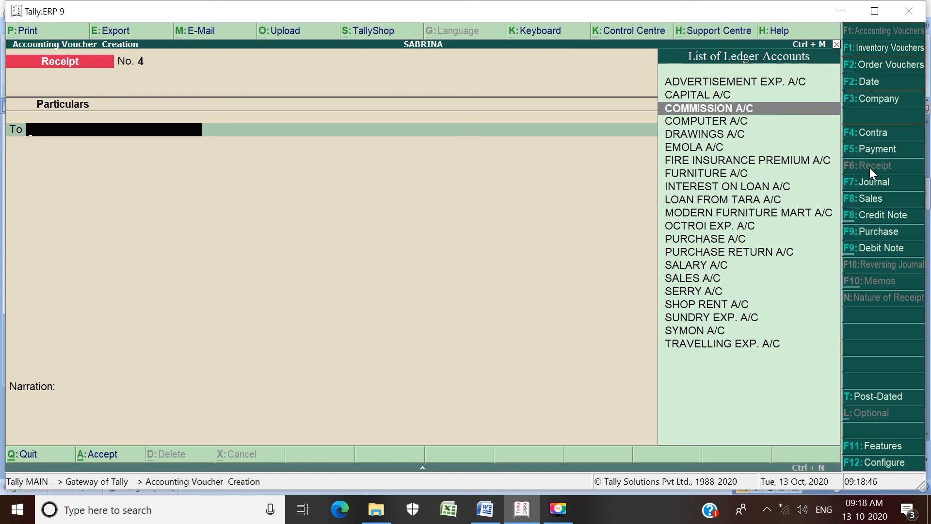
key("Return")
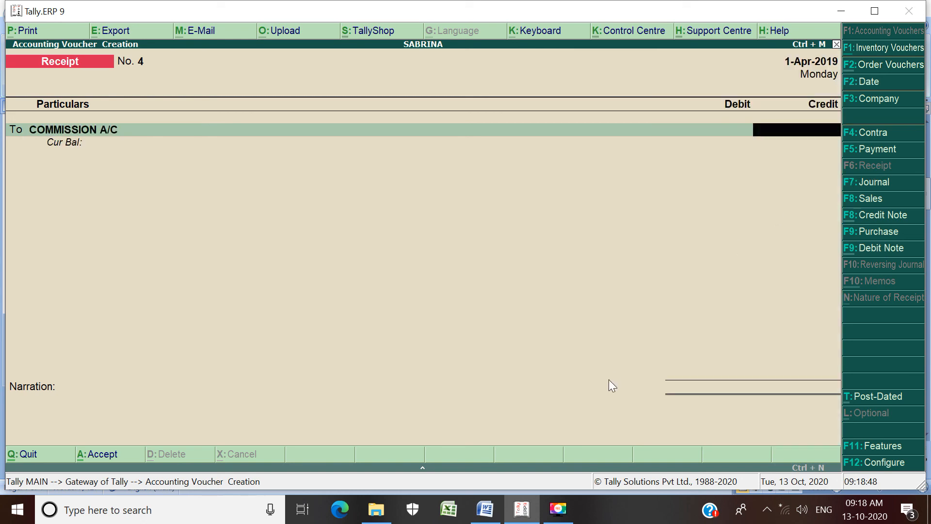
left_click(485, 509)
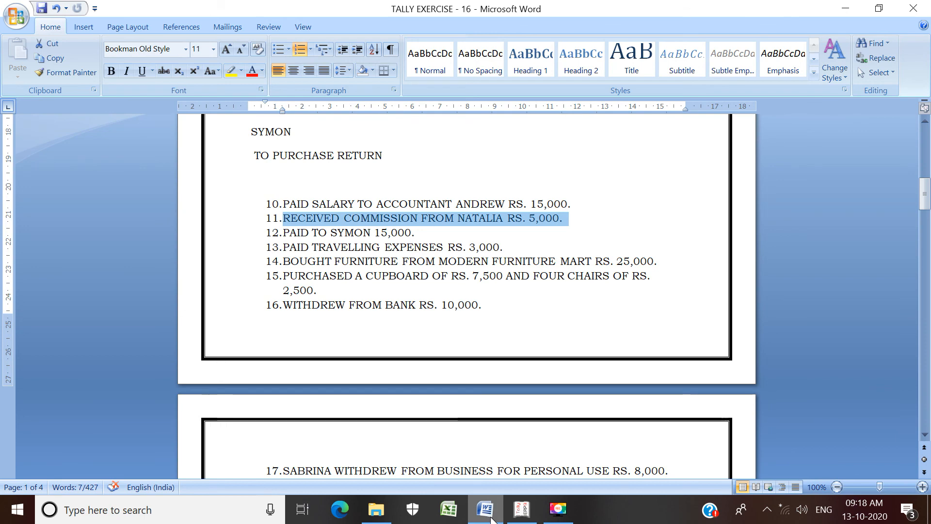
left_click(518, 517)
type("5000")
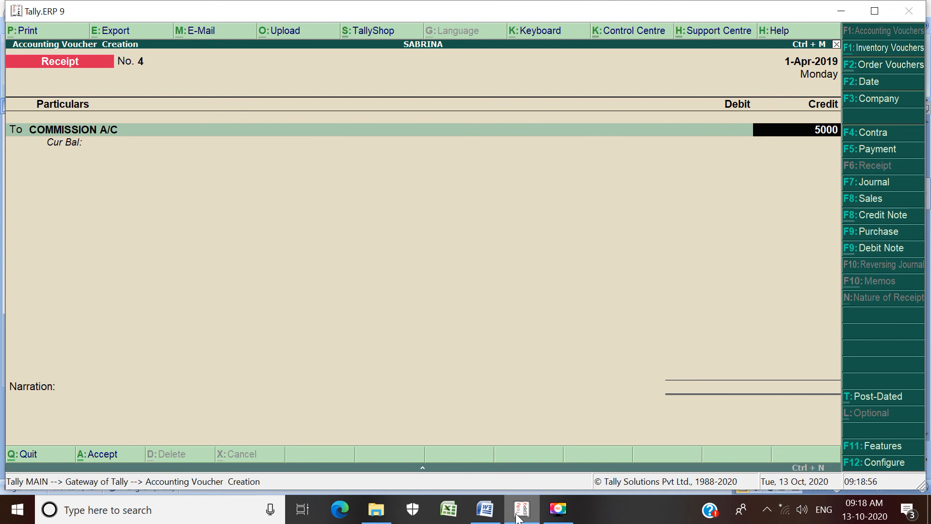
key("Return")
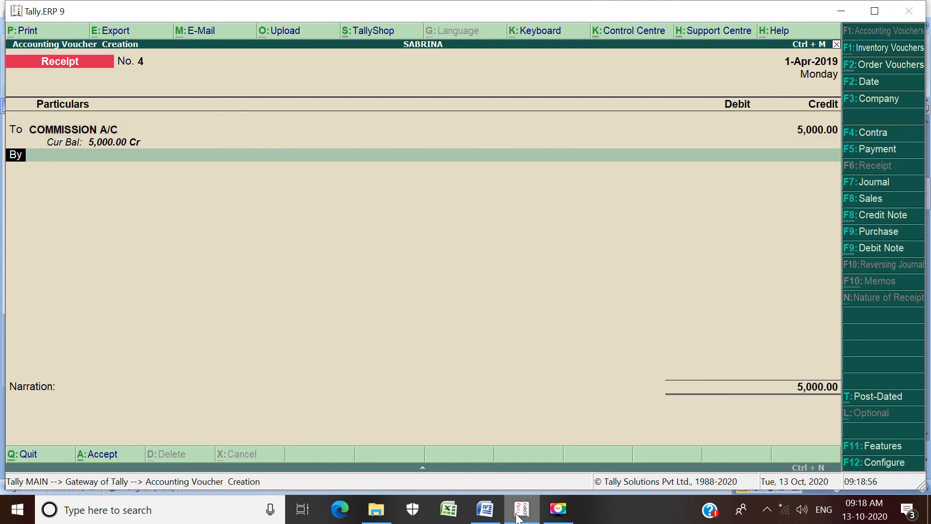
Debit Cash with 5,000 in the commission receipt and save the voucher without a narration
key("Down")
key("Down")
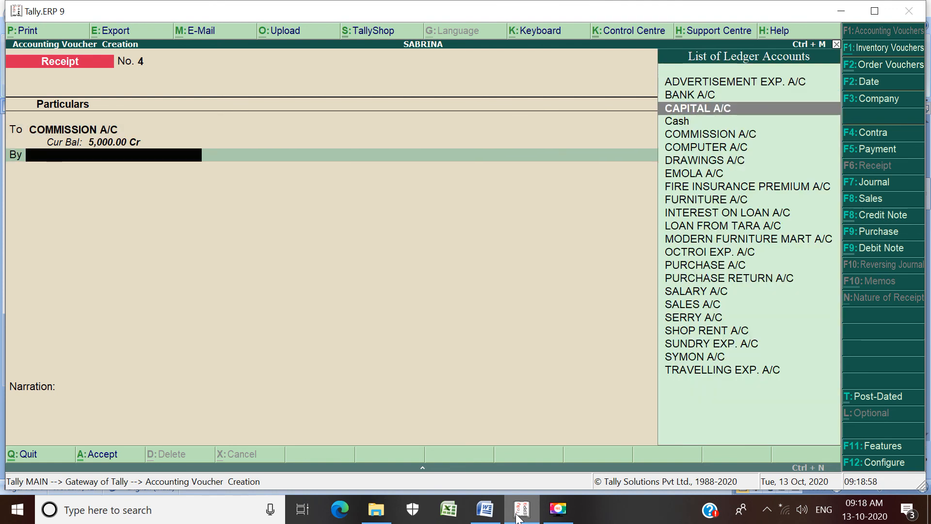
key("Down")
key("Return")
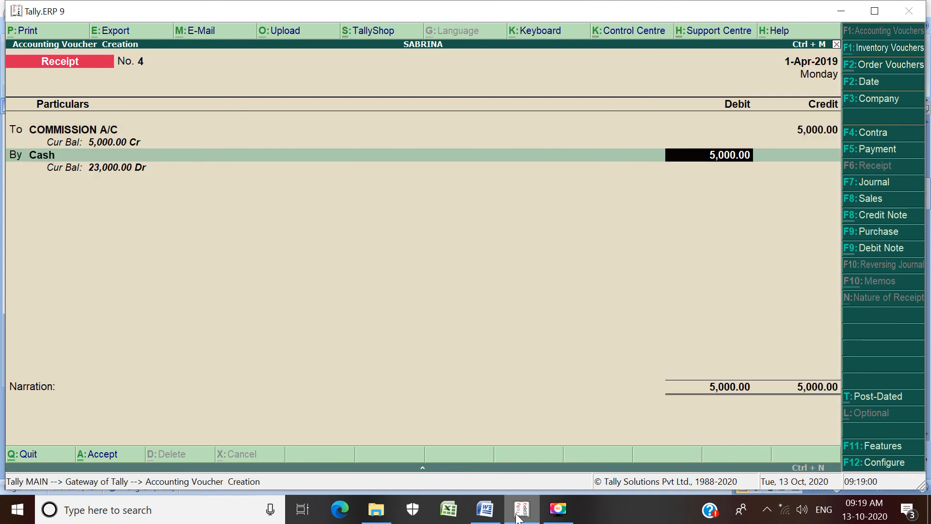
key("Return")
key("Return")
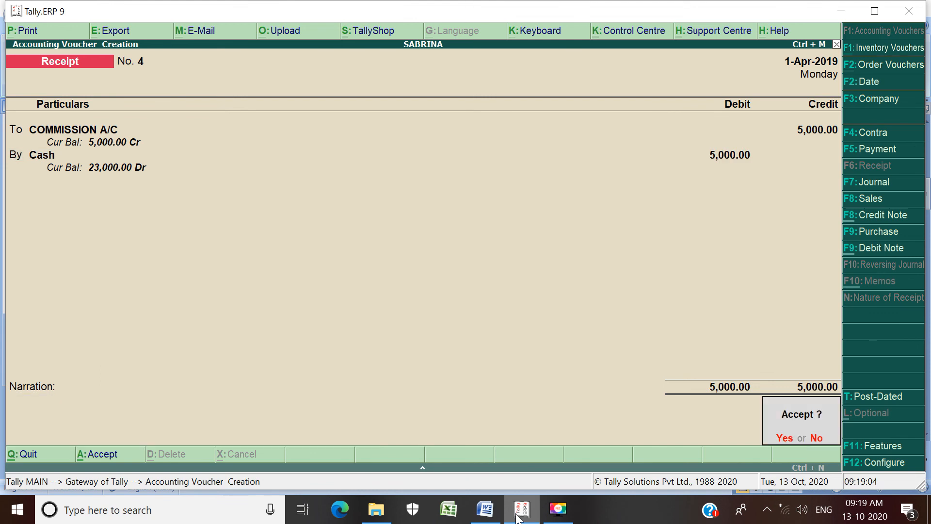
key("Return")
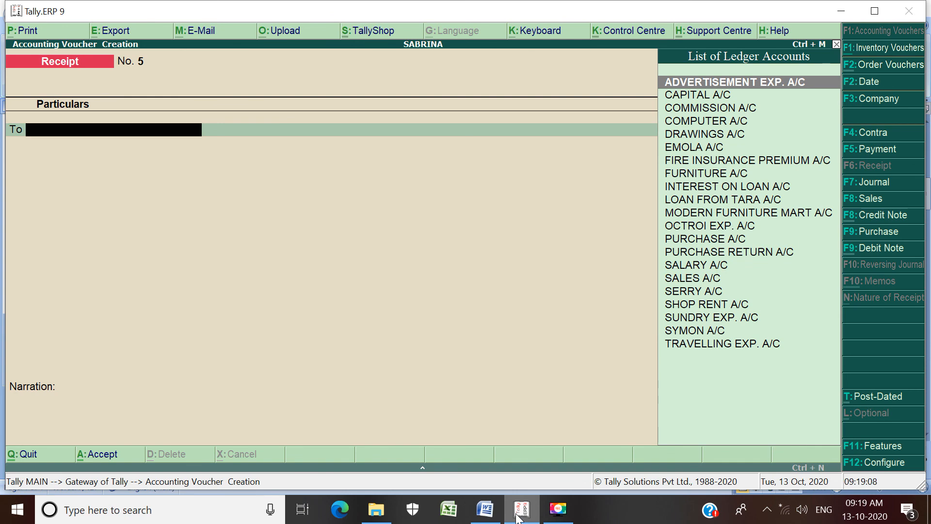
Switch to the exercise document in Word and highlight transaction 12, the payment of 15,000 to the supplier
left_click(486, 509)
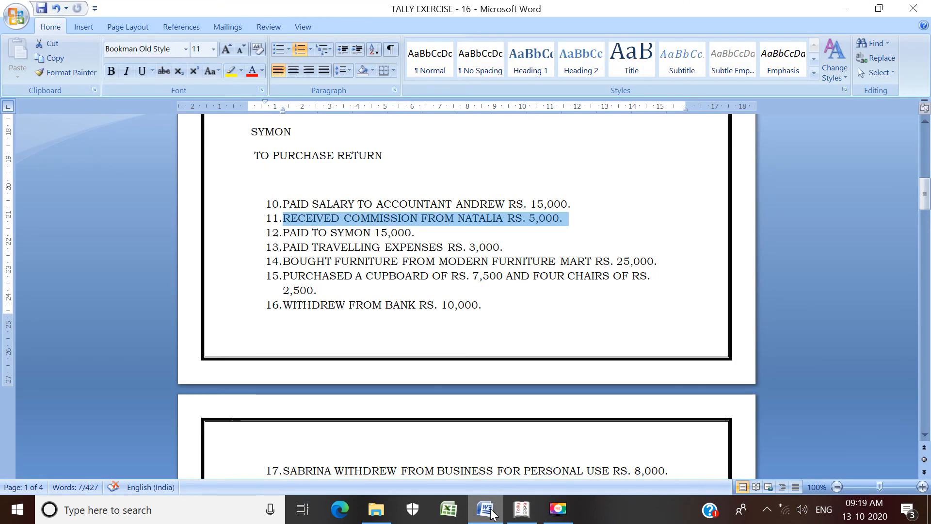
left_click(288, 264)
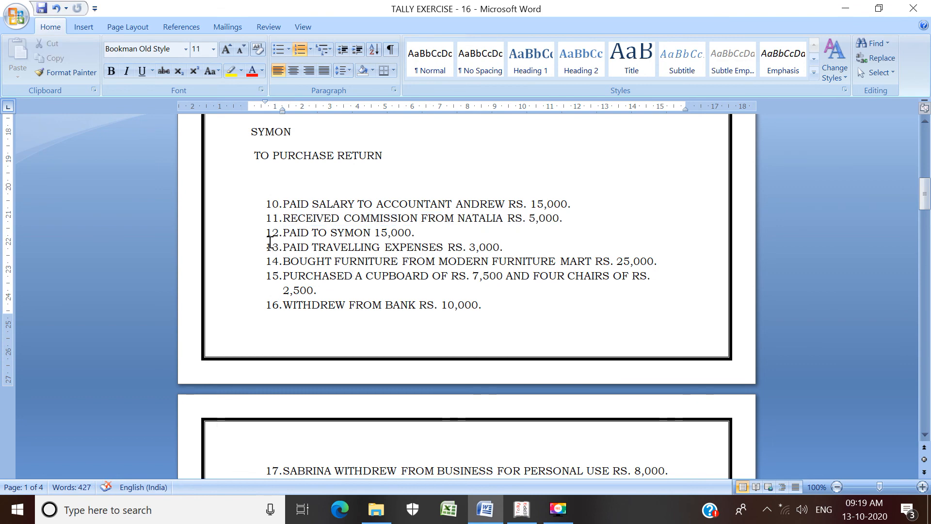
mouse_move(282, 235)
left_mouse_down()
mouse_move(347, 232)
mouse_move(279, 232)
left_mouse_up()
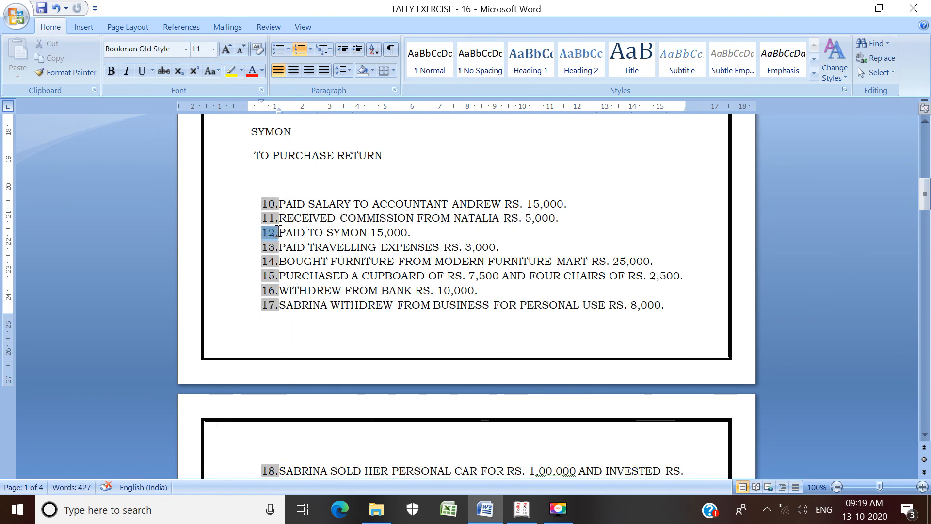
left_click(286, 237)
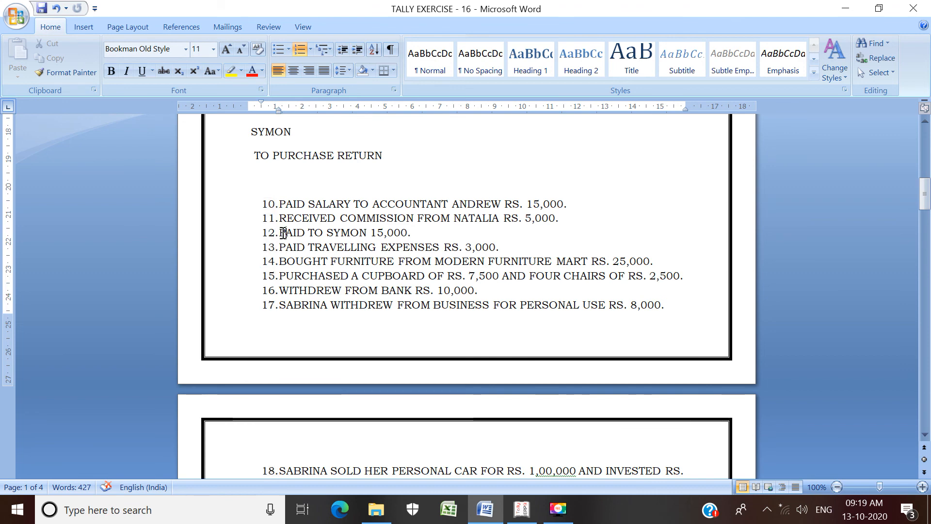
left_click_drag(283, 233, 416, 234)
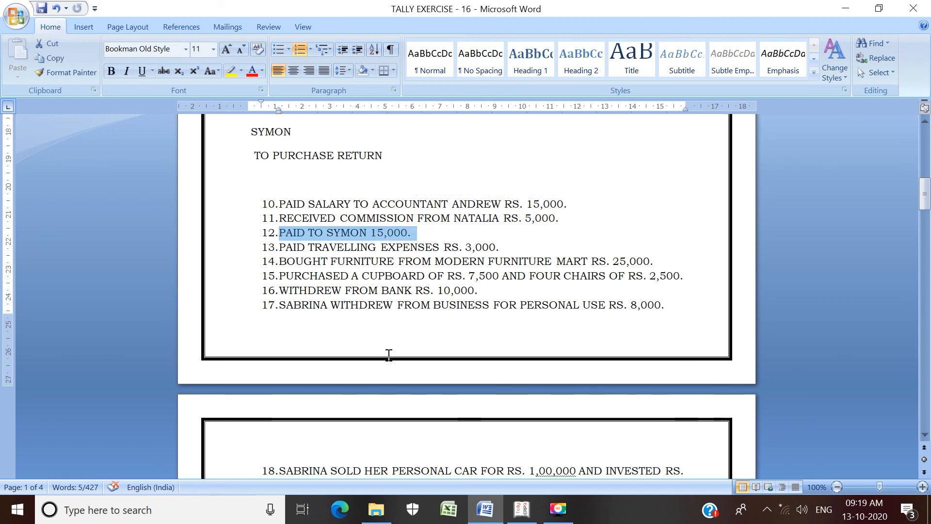
Switch to Tally.ERP 9, start a payment voucher and debit the supplier account named in transaction 12 with 15,000
left_click(522, 510)
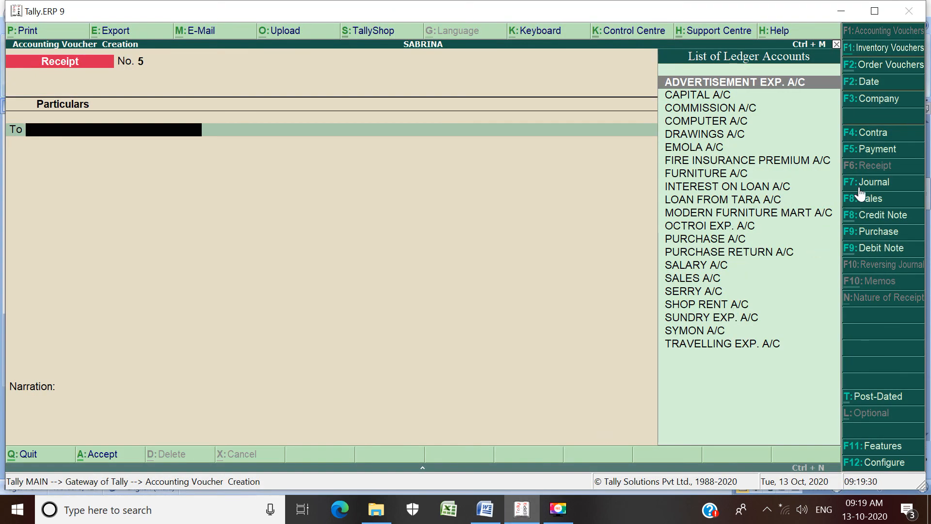
left_click(875, 150)
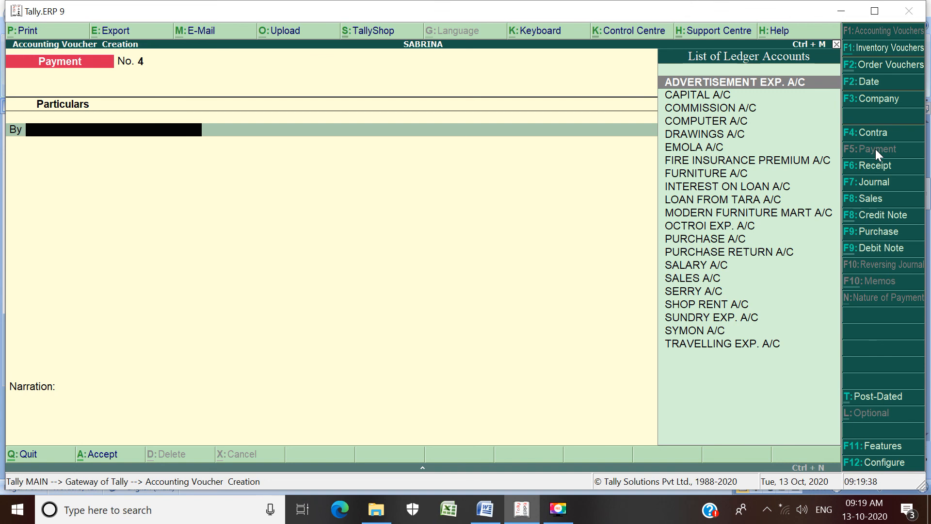
type("S")
key("Down")
key("Down")
key("Down")
key("Down")
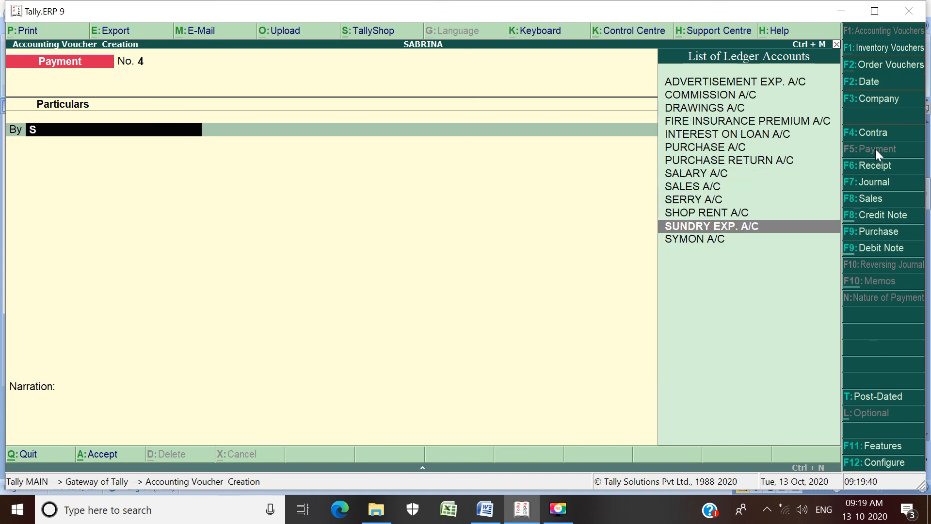
key("Down")
key("Return")
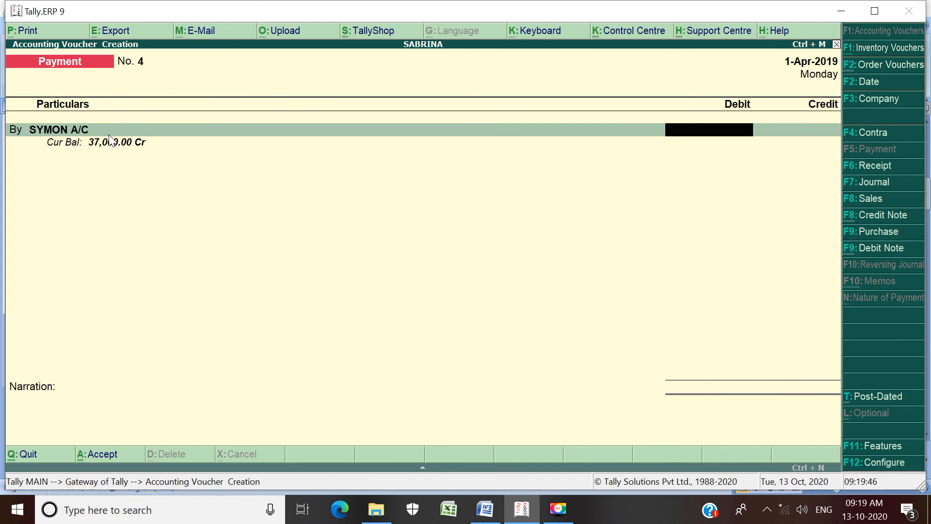
type("15000")
key("Return")
Allocate the supplier's 15,000 as Agst Ref to pending bill 1 in the bill-wise details
key("Return")
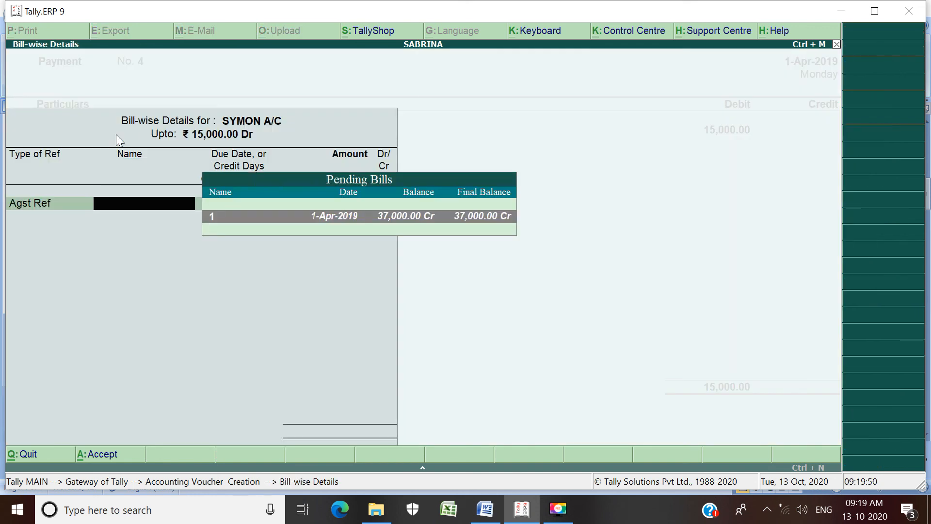
key("Return")
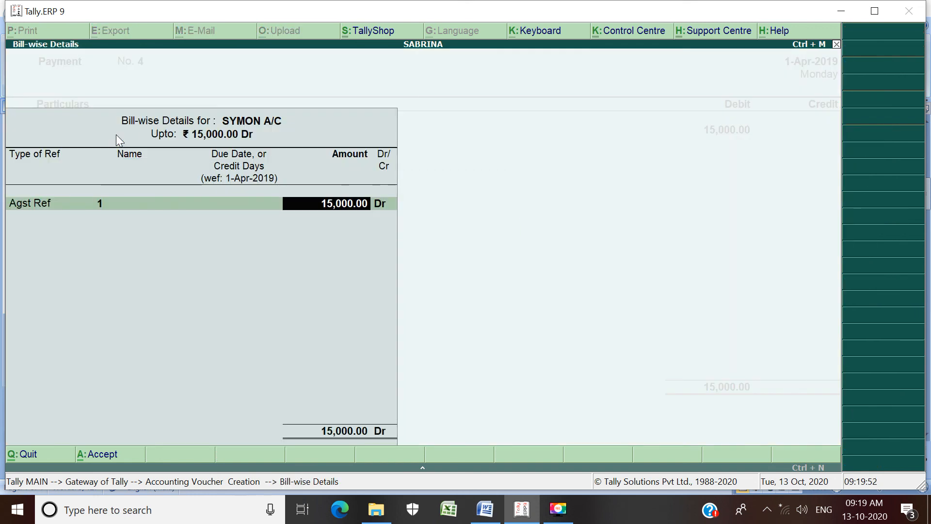
key("Return")
key("Return")
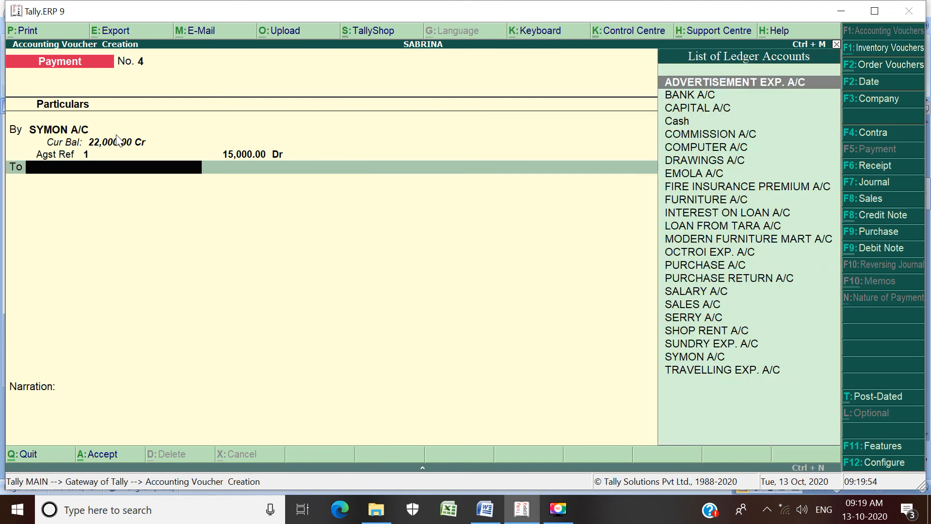
Credit Cash with 15,000 in the supplier payment and save the voucher without a narration
key("Down")
key("Down")
key("Down")
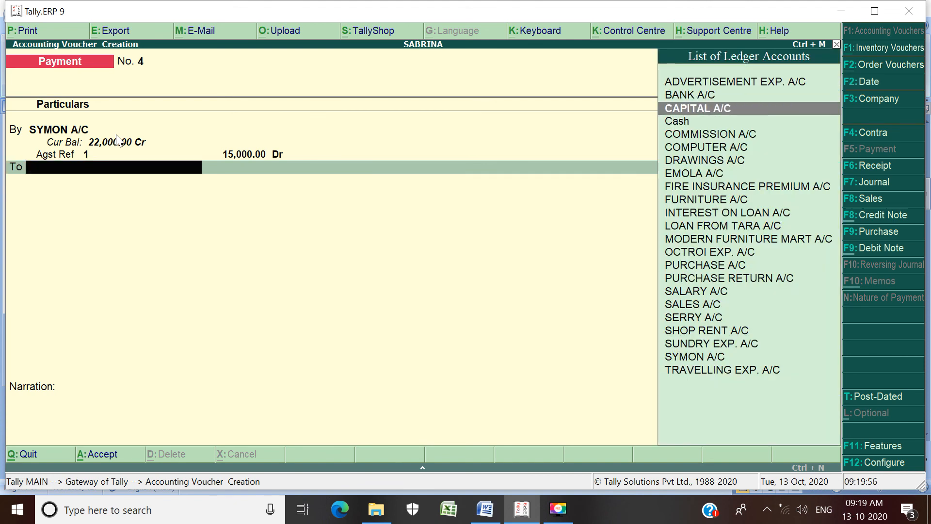
key("Return")
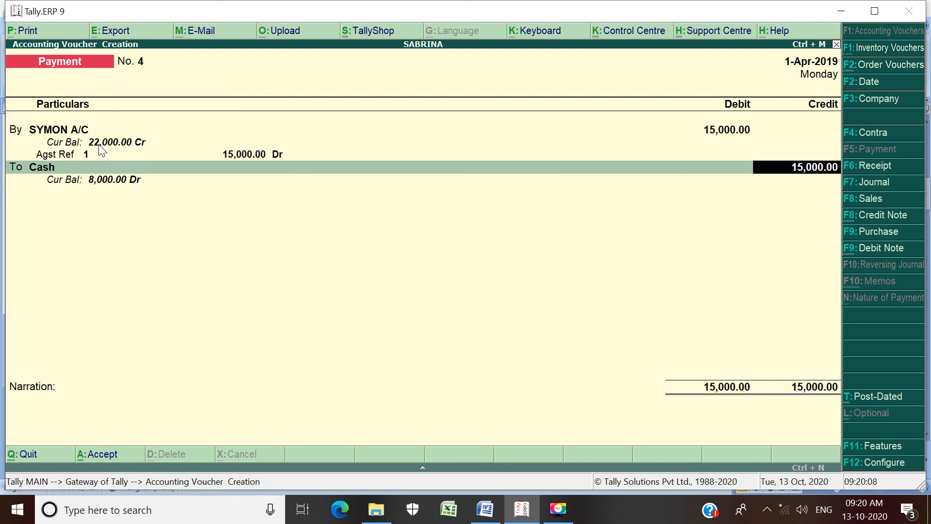
key("Return")
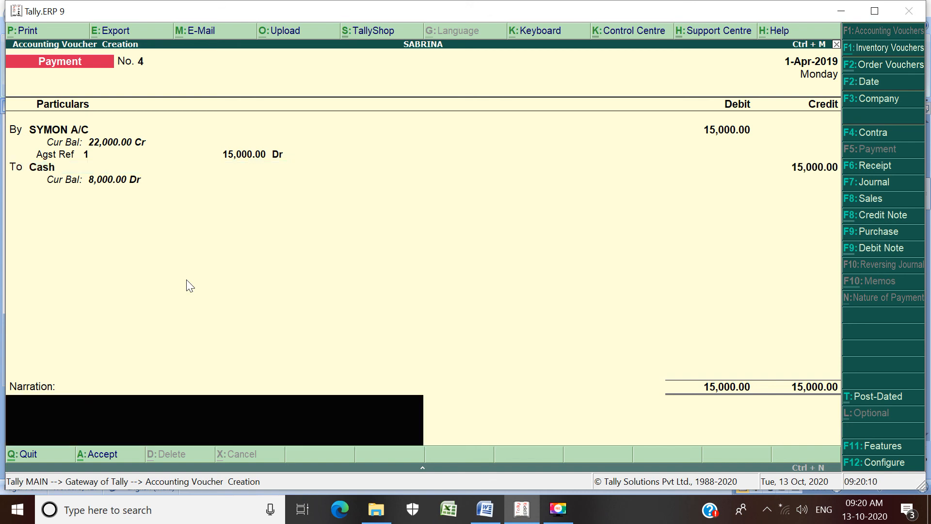
key("Return")
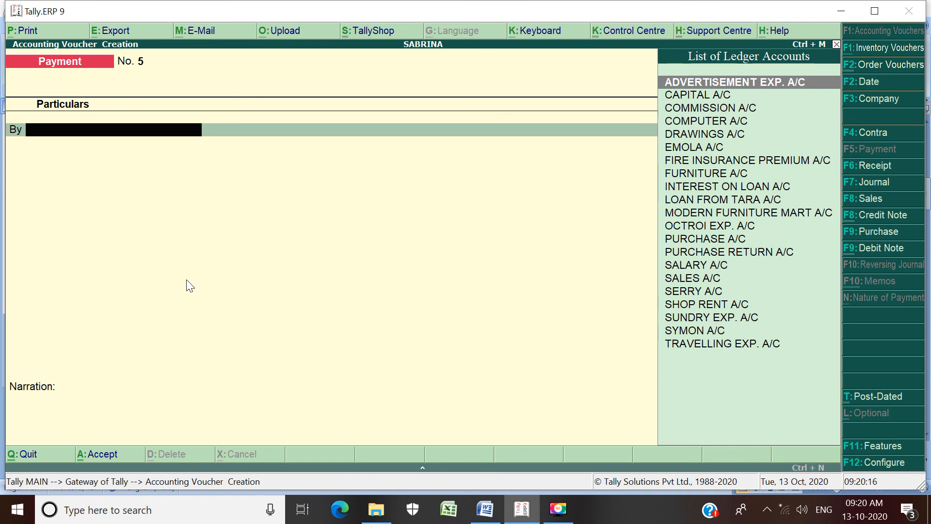
Leave voucher entry, open the Day Book and review the entered vouchers in detailed view, returning to condensed view
key("Escape")
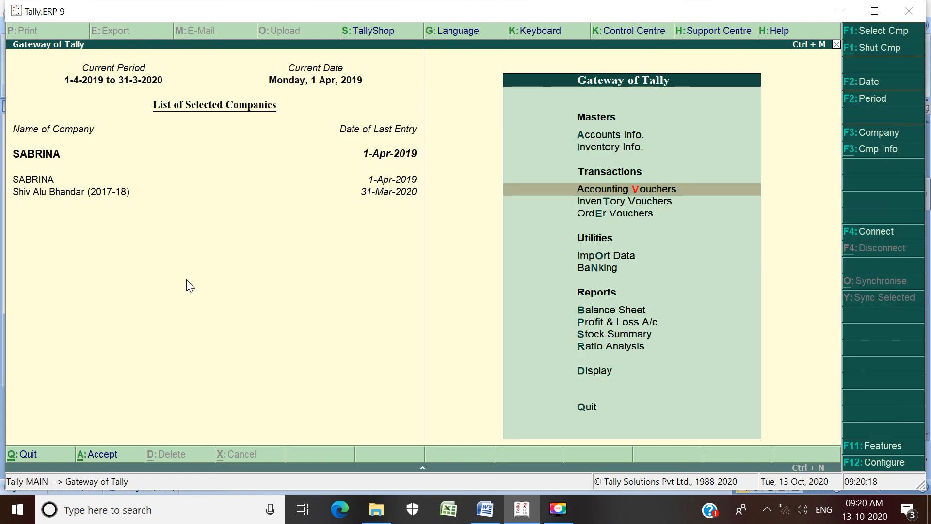
key("d")
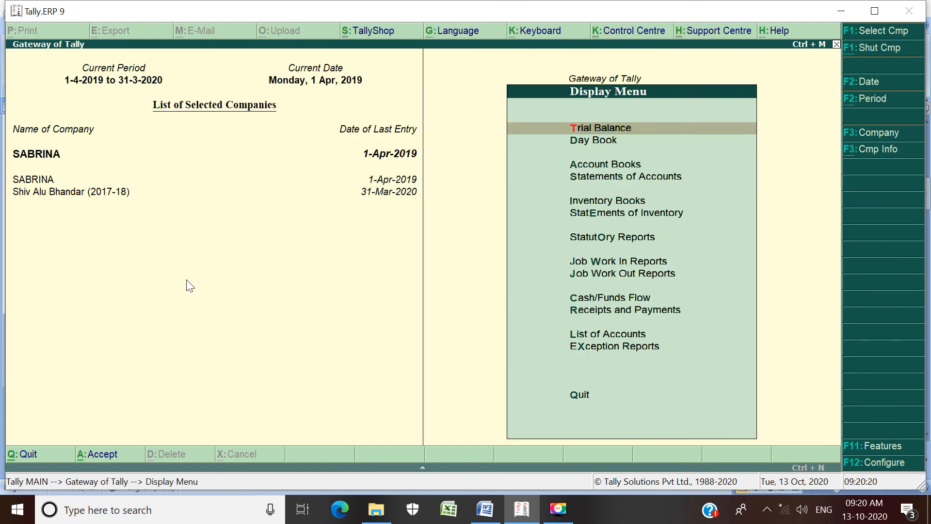
key("d")
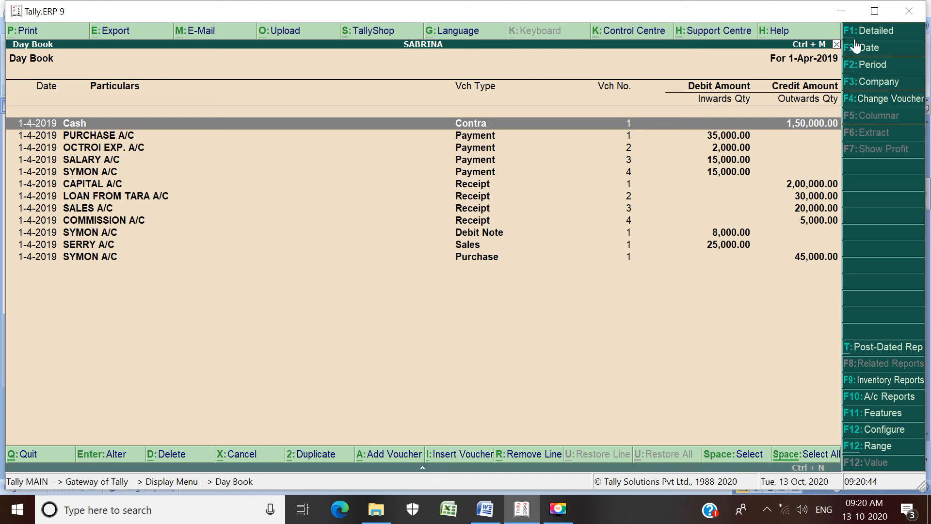
left_click(876, 32)
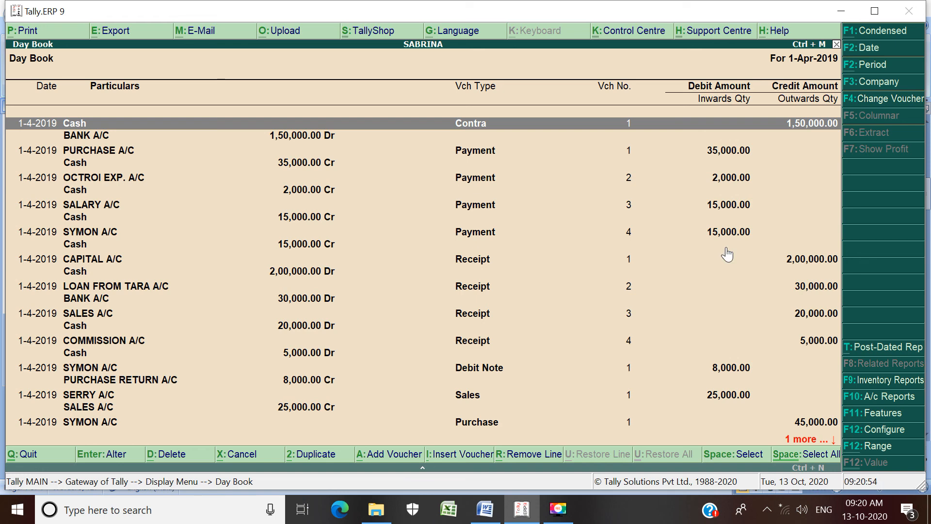
left_click(887, 34)
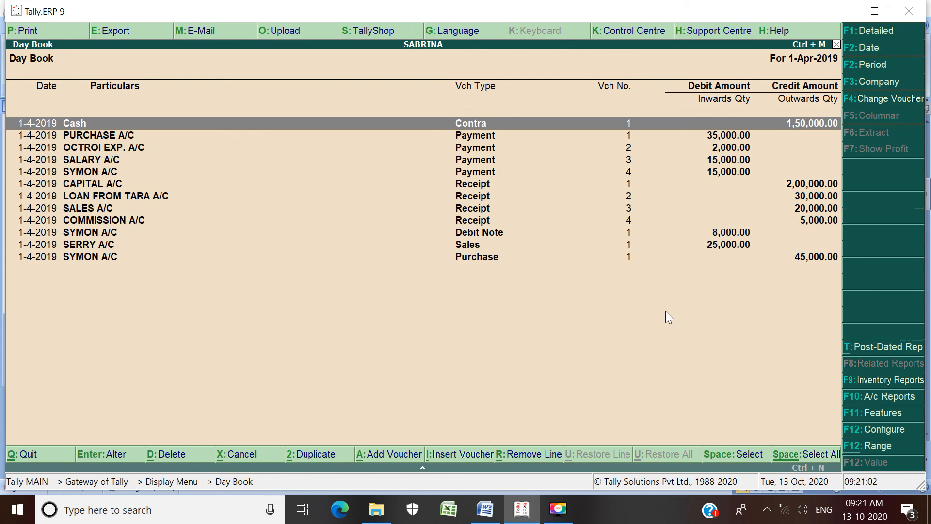
Switch to the exercise document in Word, clear the highlight on transaction 12 and save the document
left_click(485, 509)
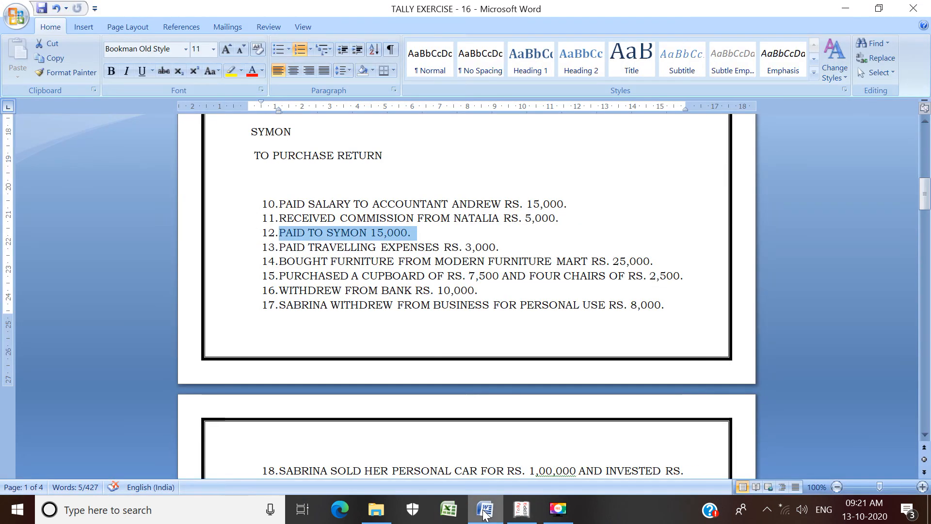
left_click(554, 339)
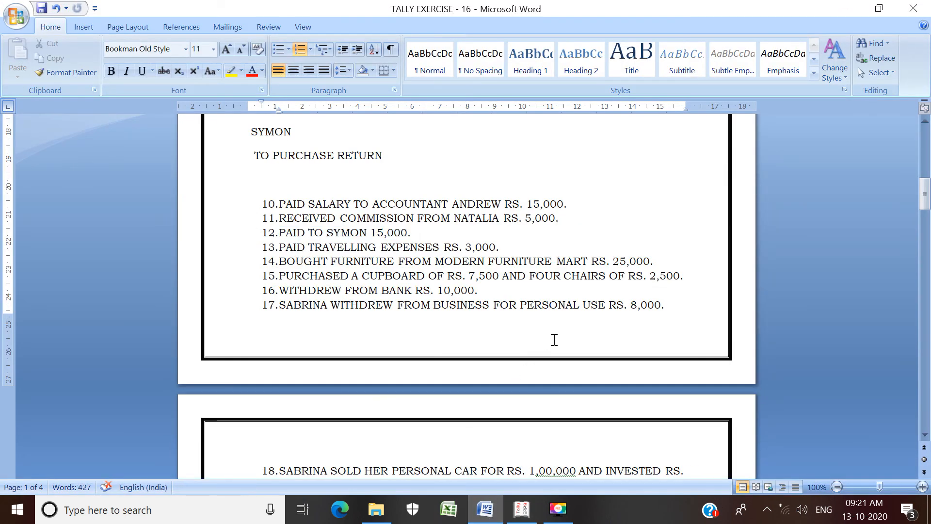
key("ctrl+s")
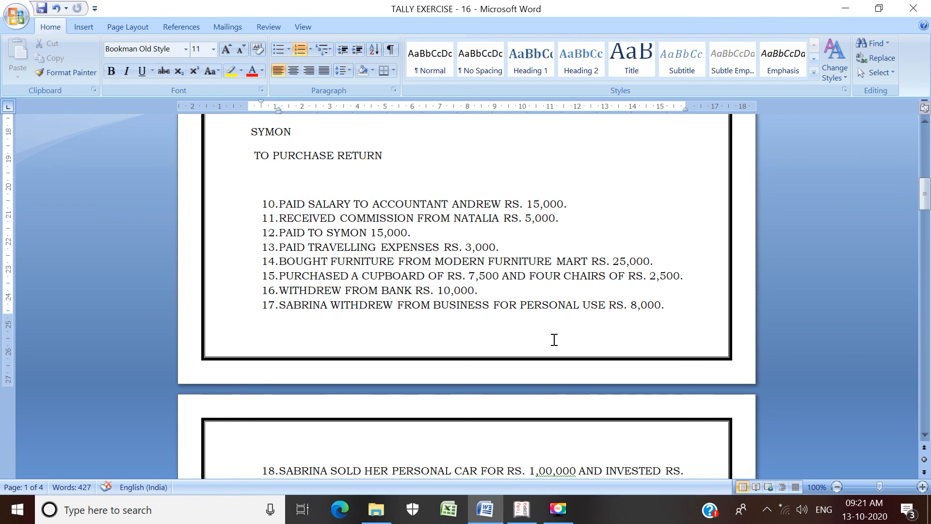